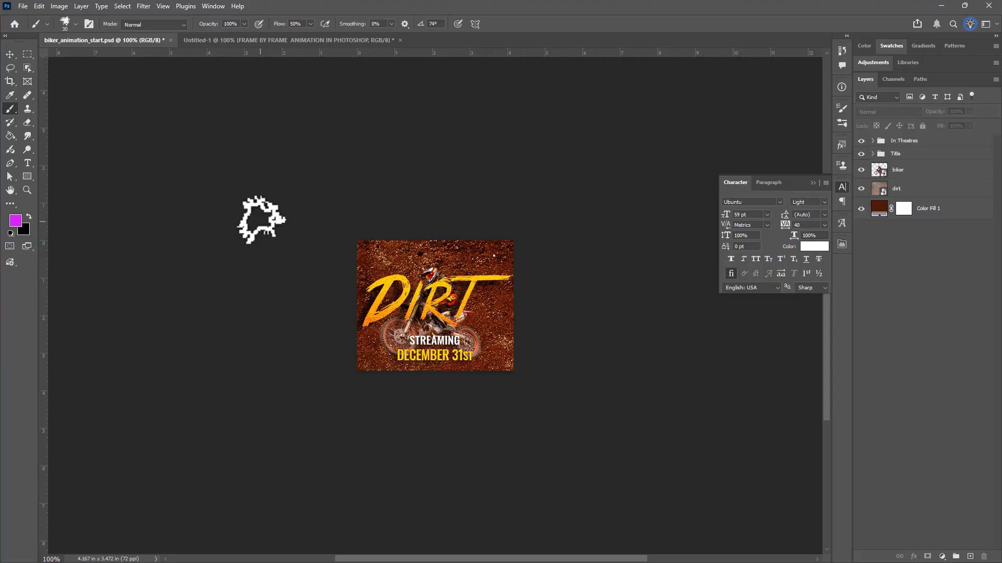
Check the pixel dimensions of the biker_animation_start document without changing them.
click(61, 6)
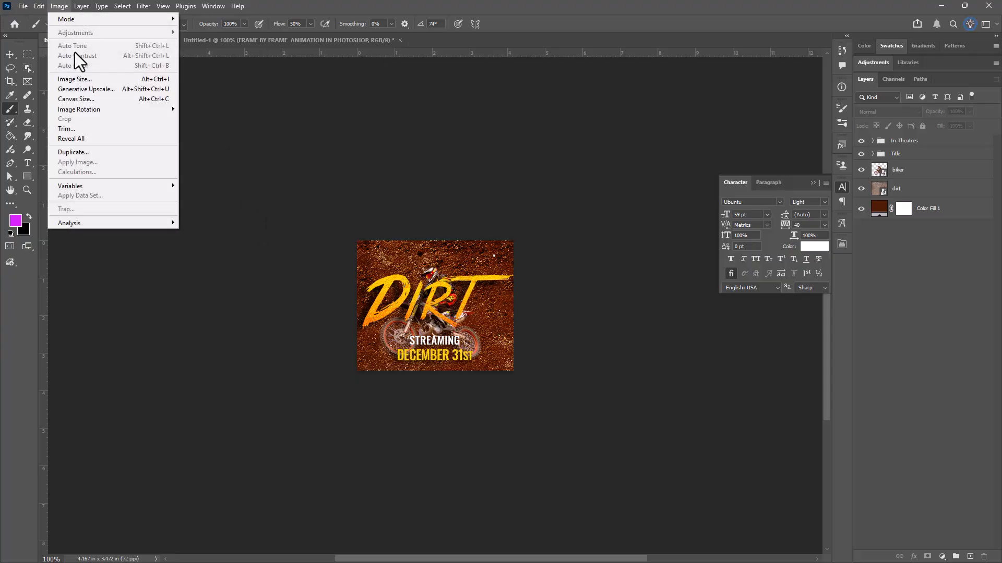
click(79, 80)
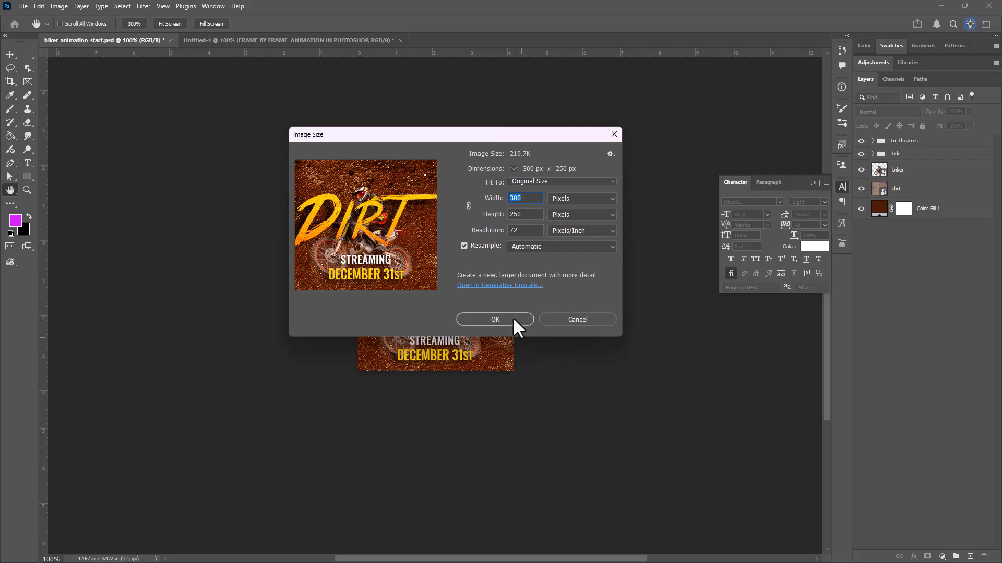
click(495, 319)
key(b)
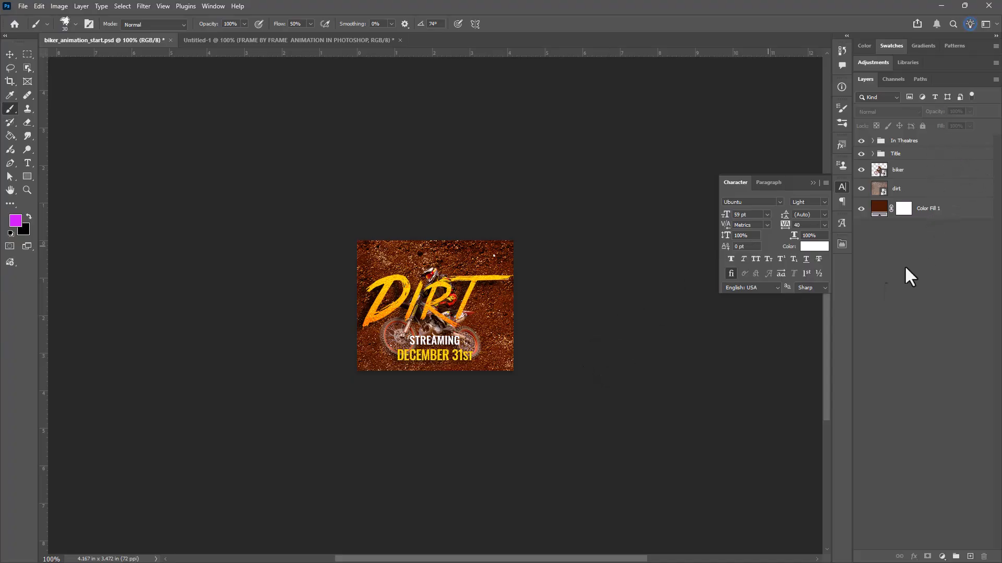
Switch to the Untitled-1 document and check its pixel dimensions without changing them.
click(281, 40)
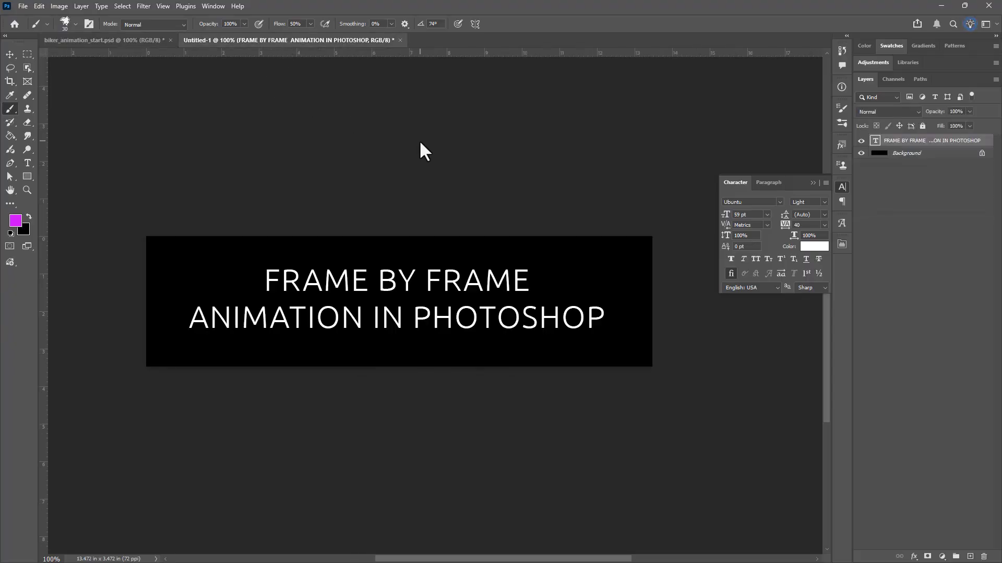
click(59, 6)
click(73, 78)
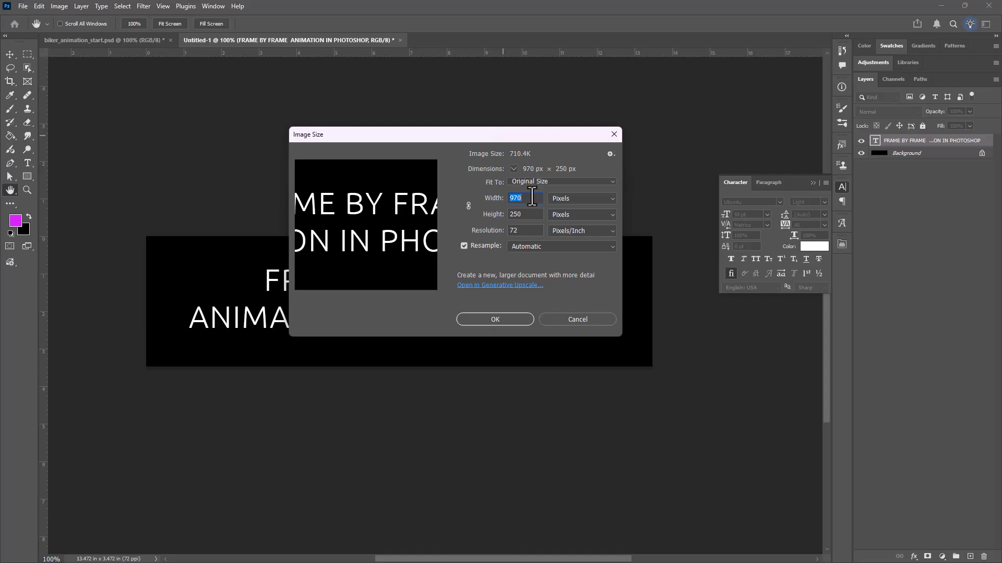
click(583, 320)
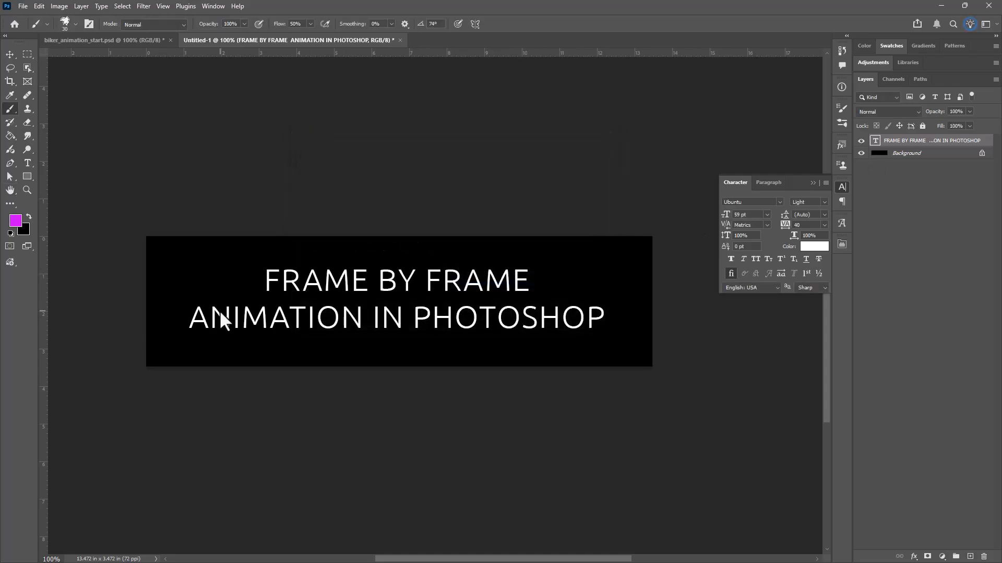
Replace the two-line headline text on the black banner with a first name in capitals.
double_click(874, 140)
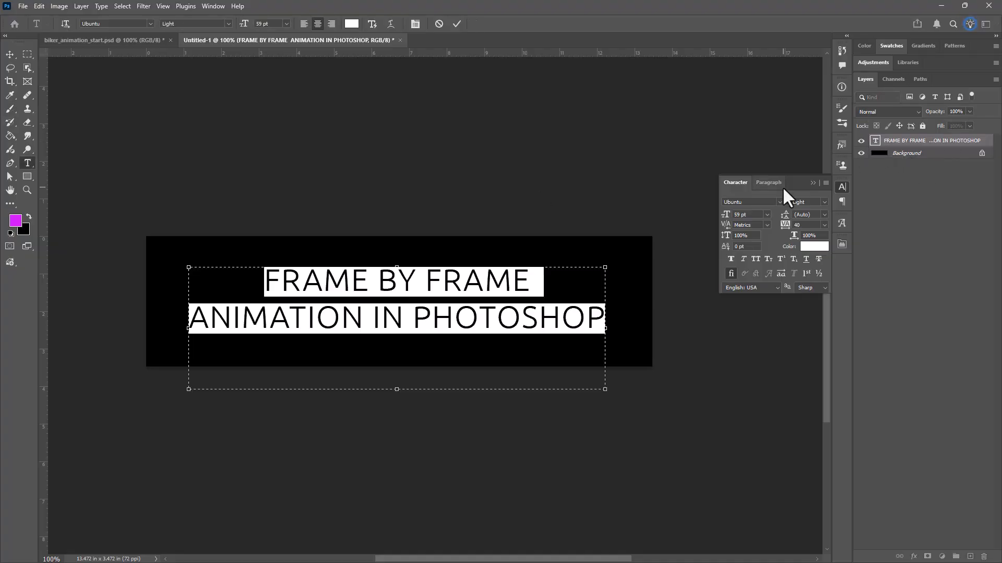
text(KARL)
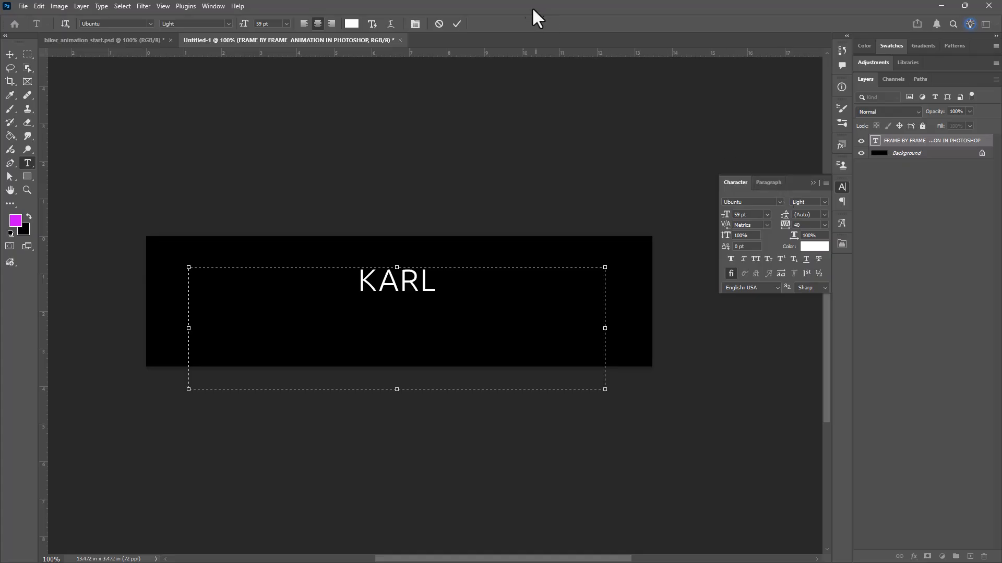
click(10, 54)
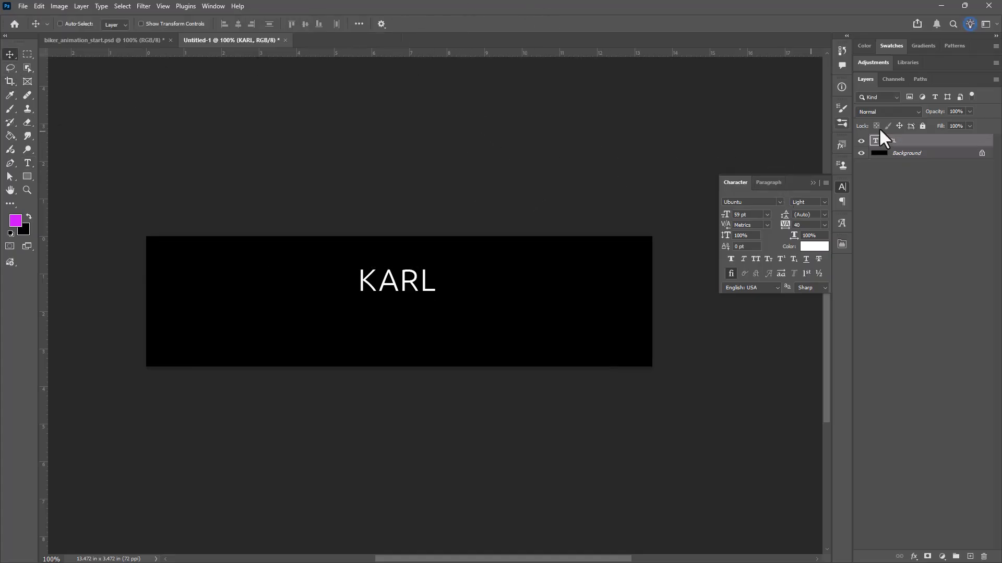
Set the name text to 180 pt with 200 tracking and position it near the banner's centre.
click(745, 214)
key(Return)
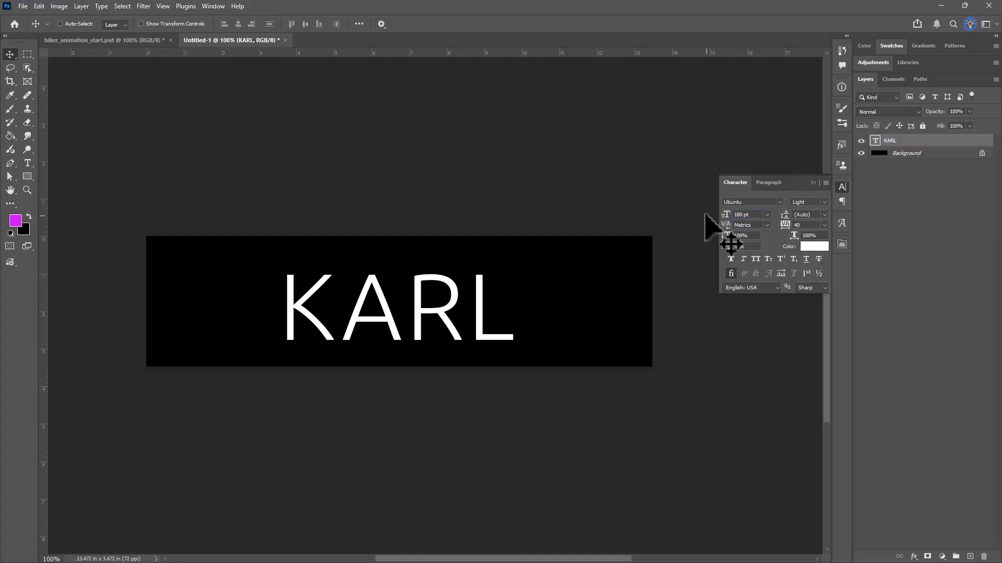
click(784, 225)
text(200)
key(Return)
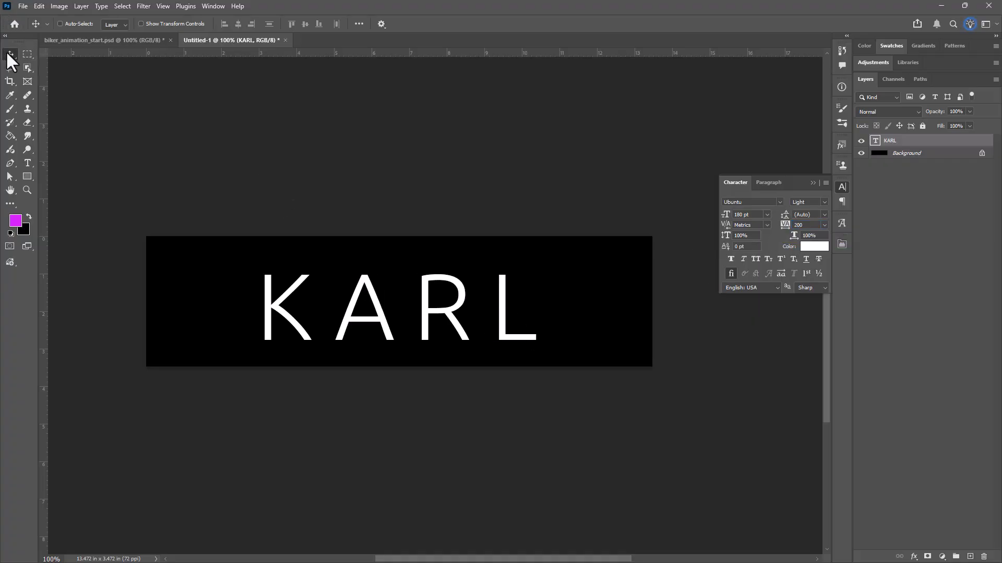
drag(417, 347, 457, 316)
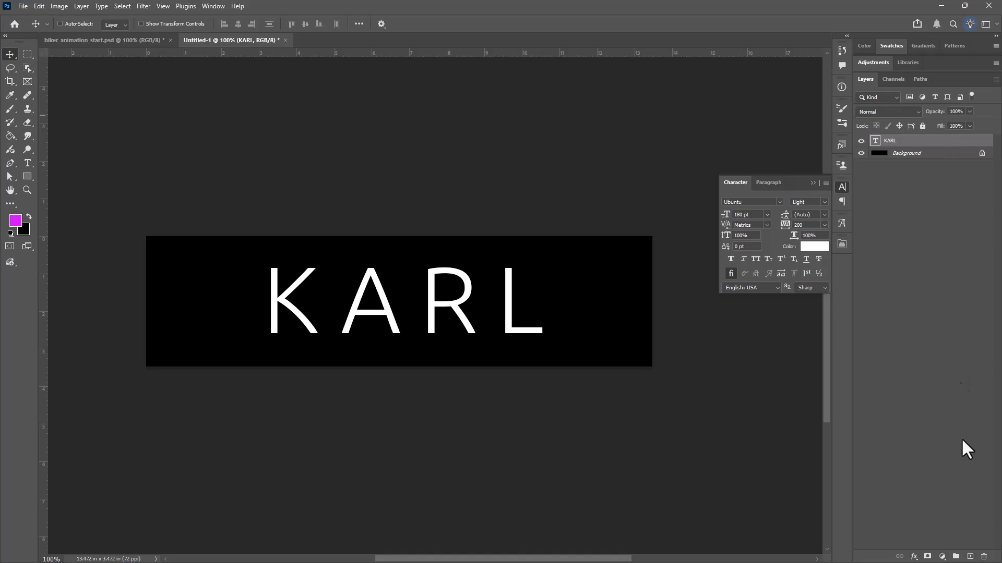
On a new layer above the text, trace all four letters in magenta with the 30 px Ultimate Pencil brush.
click(970, 557)
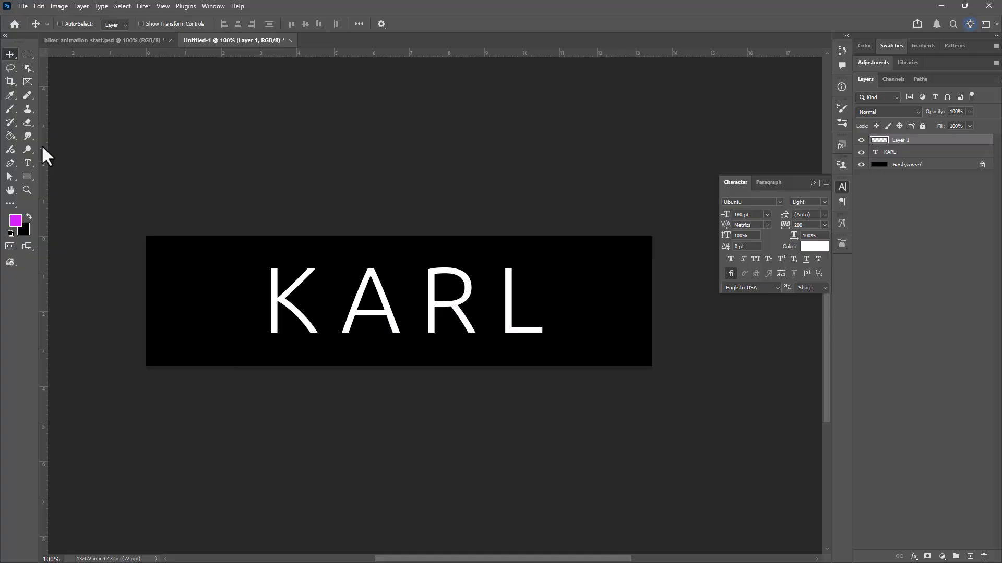
click(10, 108)
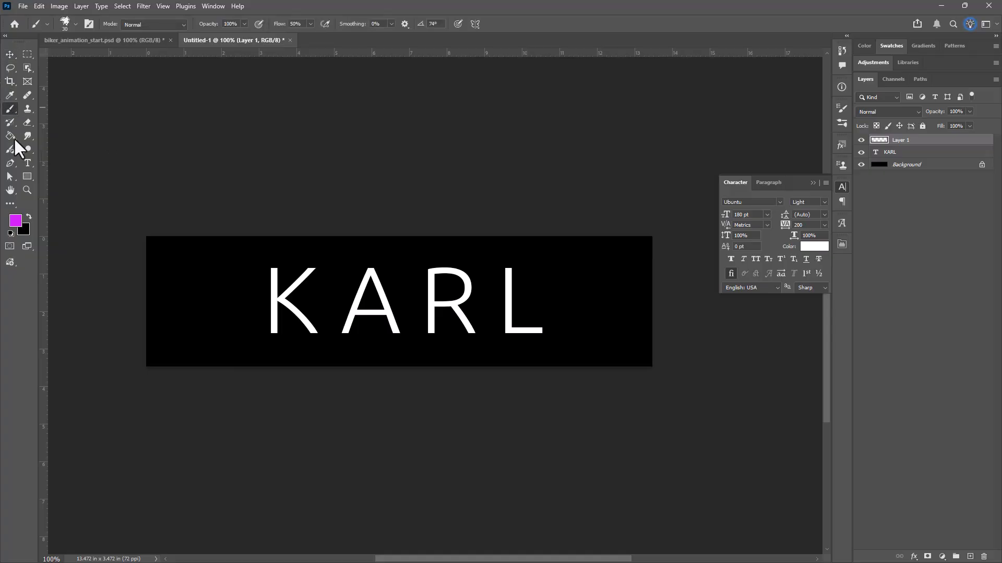
click(67, 21)
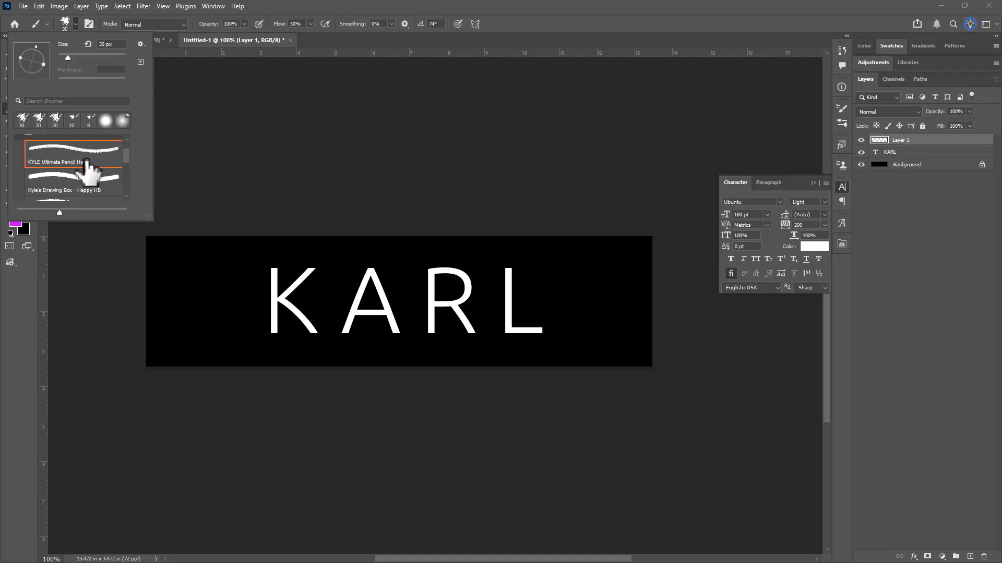
click(62, 19)
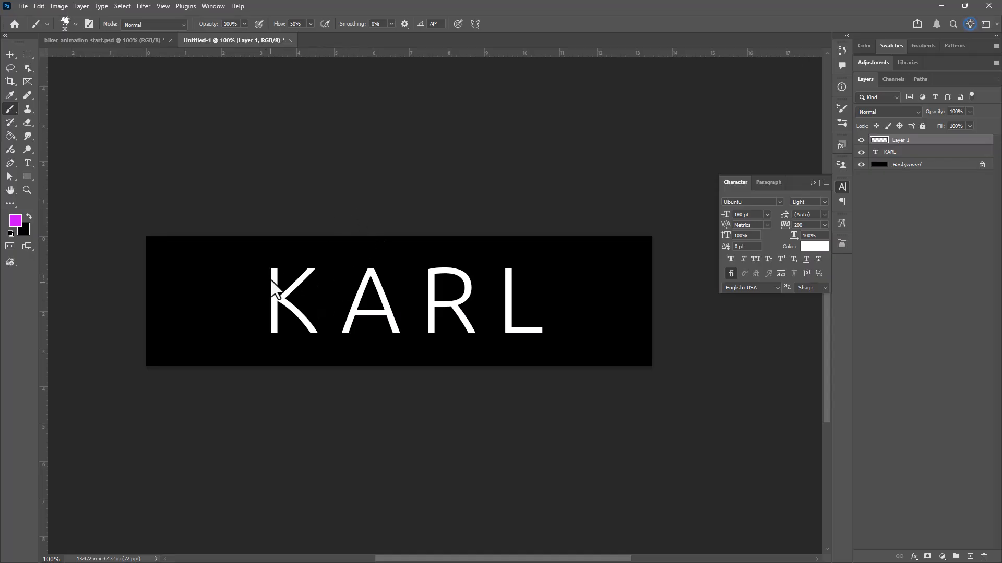
mouse_move(273, 271)
mouse_down()
mouse_move(294, 289)
mouse_move(311, 264)
mouse_up()
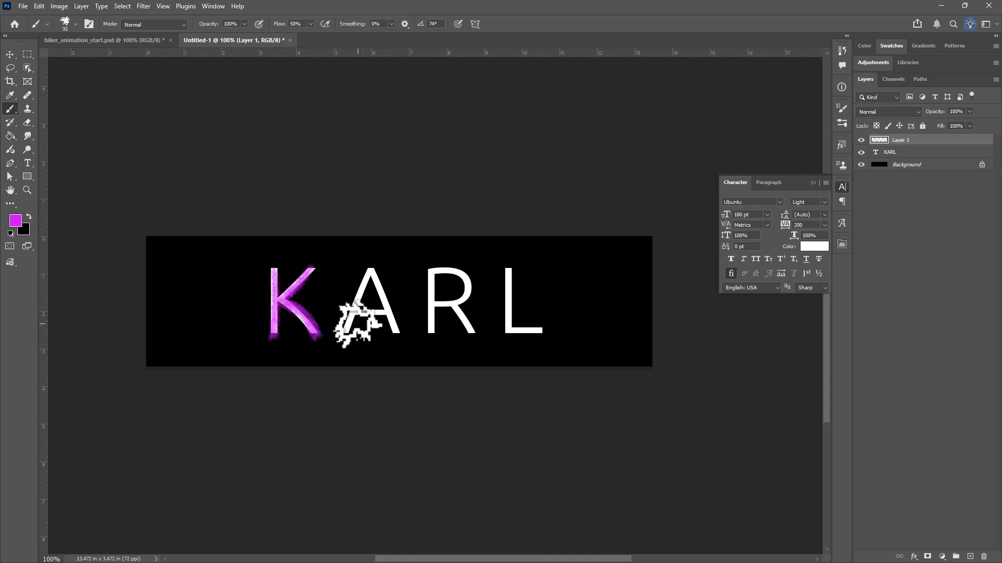
mouse_move(351, 334)
mouse_down()
mouse_move(364, 256)
mouse_move(401, 333)
mouse_up()
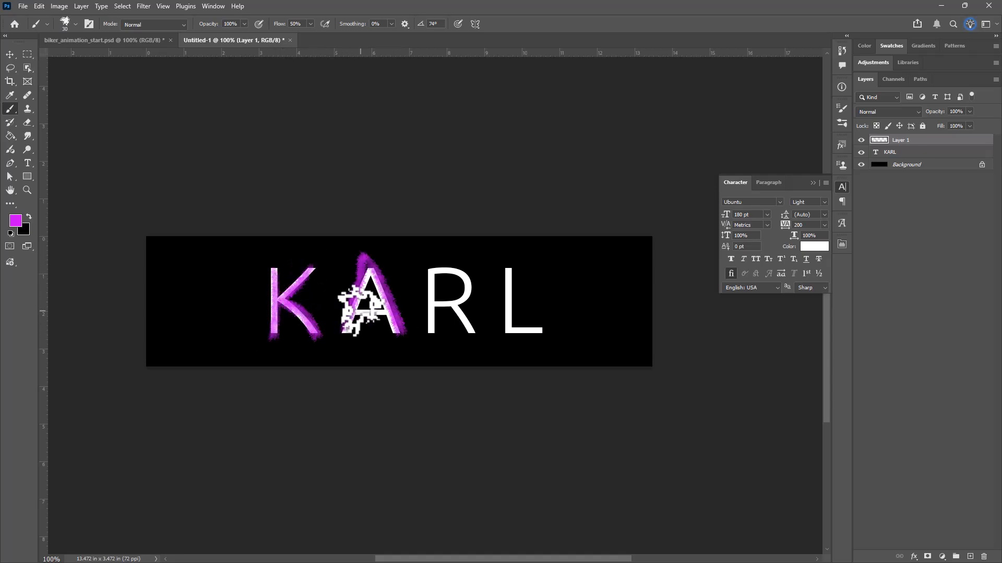
mouse_move(435, 268)
mouse_down()
mouse_move(436, 331)
mouse_move(449, 270)
mouse_move(467, 282)
mouse_move(446, 302)
mouse_move(472, 332)
mouse_up()
mouse_move(509, 268)
mouse_down()
mouse_move(512, 330)
mouse_move(542, 331)
mouse_up()
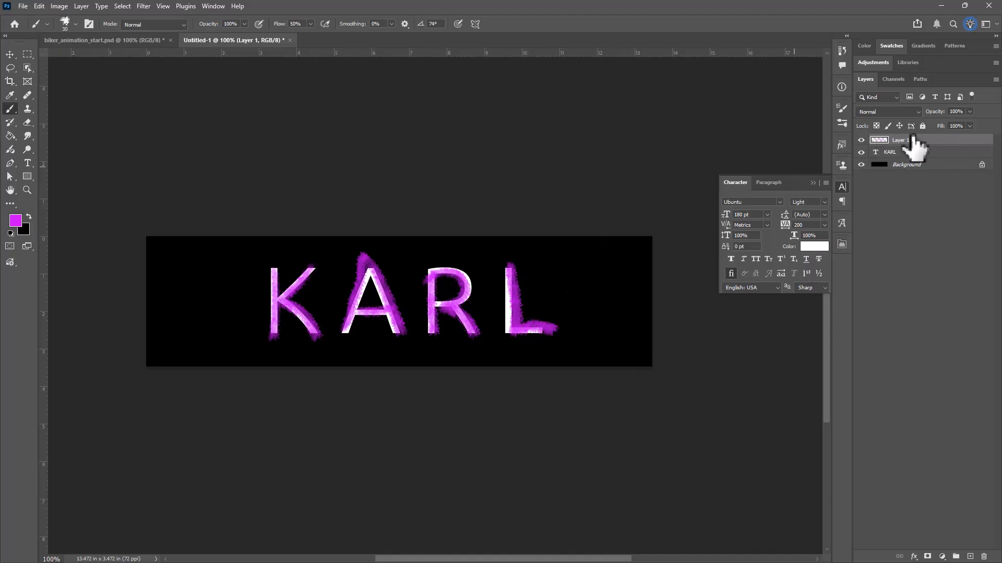
Add a blank layer above Layer 1 with Layer 1 hidden, and set the foreground color to purple #8925f9.
click(971, 557)
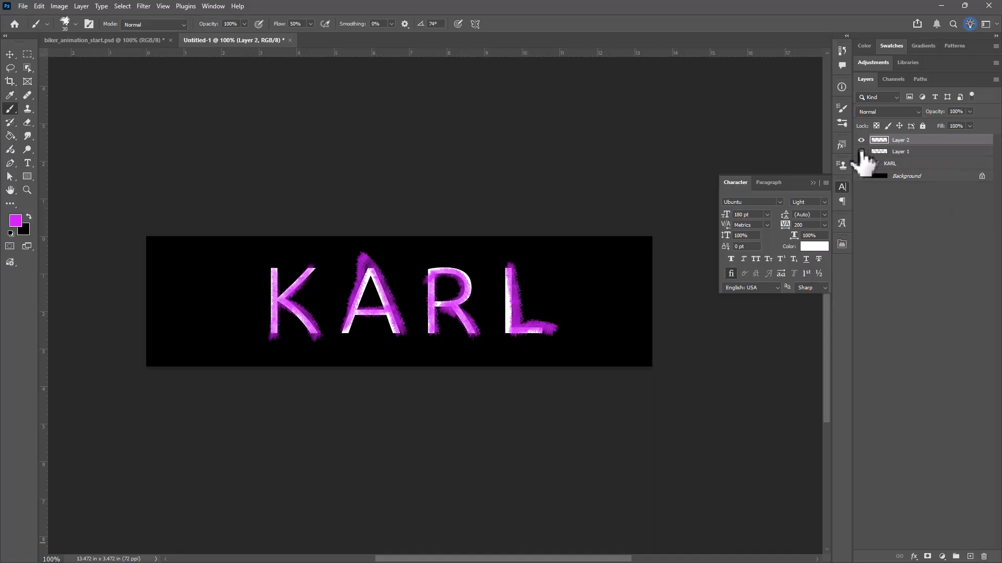
click(861, 152)
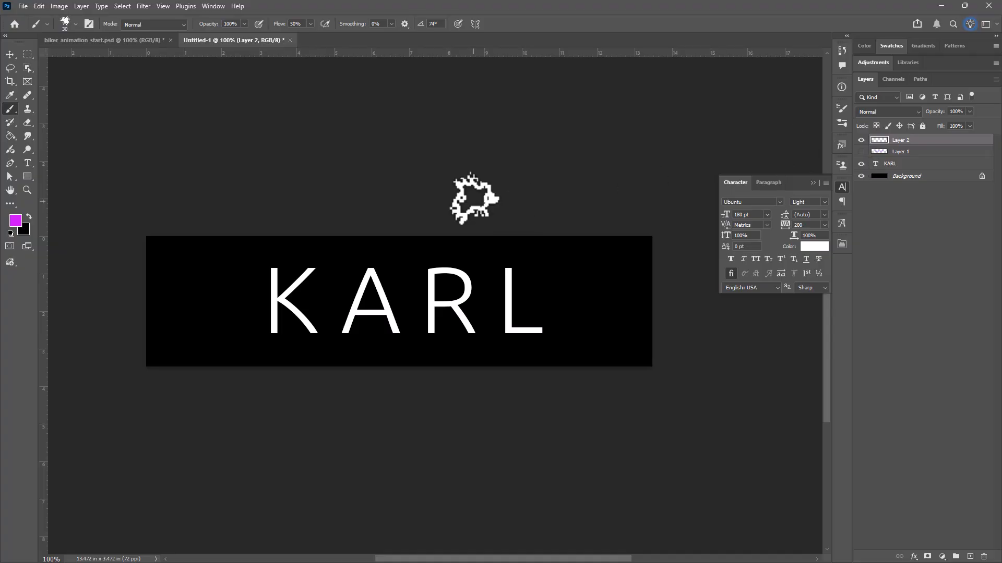
click(16, 222)
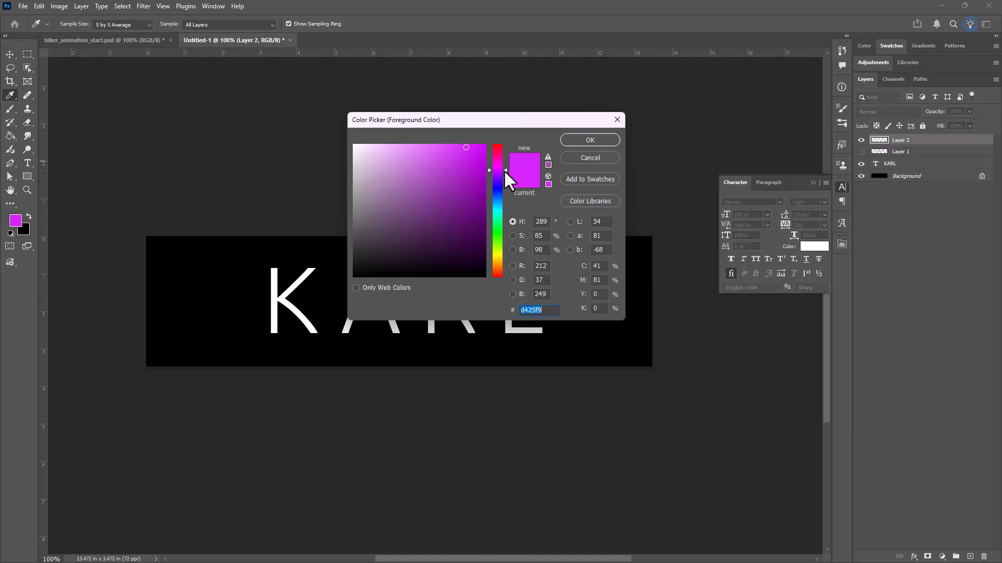
drag(503, 169, 501, 177)
click(590, 140)
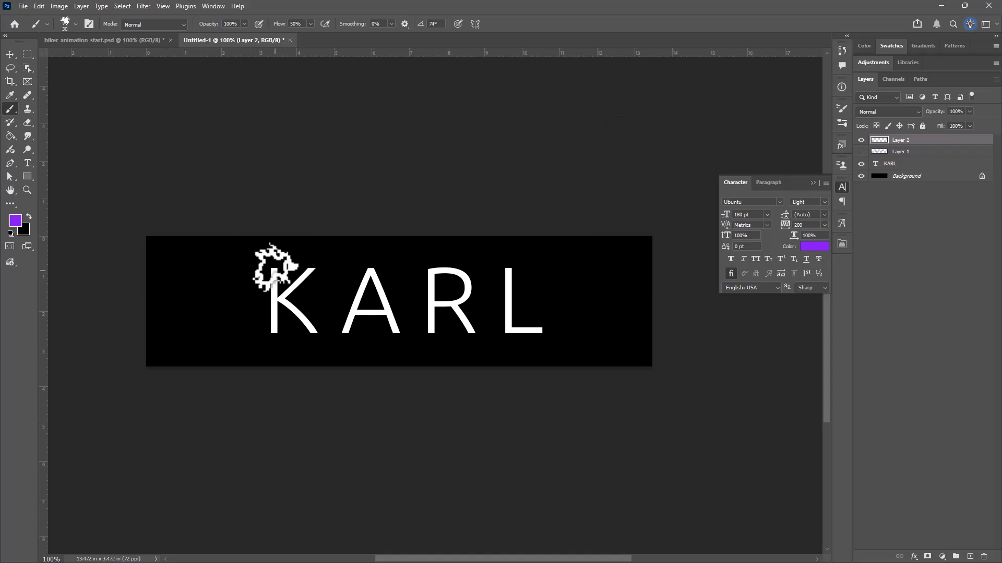
Trace the four letters of the name with rough purple brush strokes on Layer 2.
drag(274, 267, 274, 337)
mouse_move(310, 267)
mouse_down()
mouse_move(282, 301)
mouse_move(314, 338)
mouse_up()
drag(365, 269, 347, 324)
drag(370, 269, 397, 334)
drag(347, 305, 386, 303)
mouse_move(434, 269)
mouse_down()
mouse_move(433, 342)
mouse_move(456, 297)
mouse_move(474, 336)
mouse_up()
mouse_move(506, 282)
mouse_down()
mouse_move(506, 322)
mouse_move(542, 324)
mouse_up()
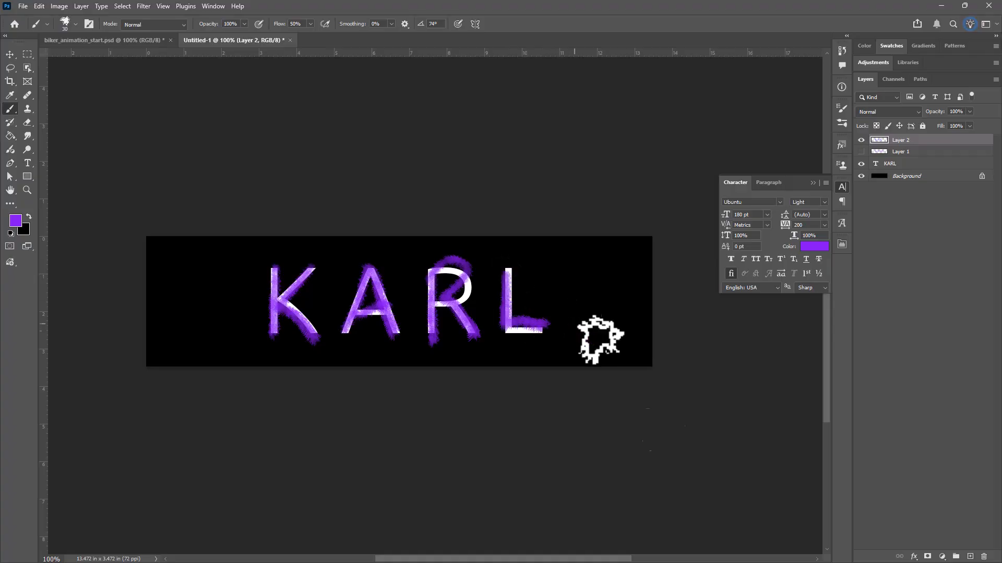
Add a blank layer above Layer 2 with Layer 2 hidden, and set the foreground color to blue #25a2f9.
click(969, 557)
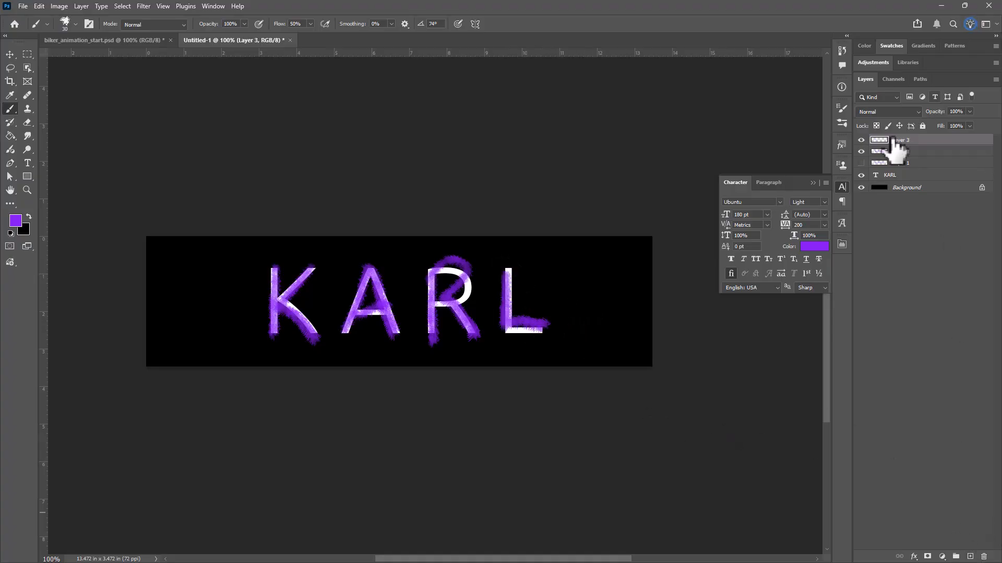
click(861, 151)
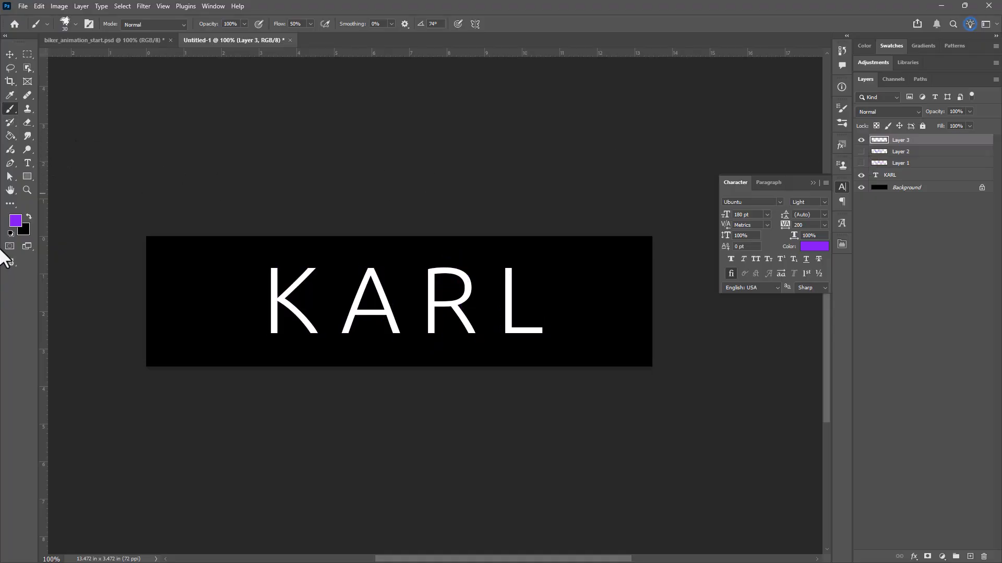
click(19, 220)
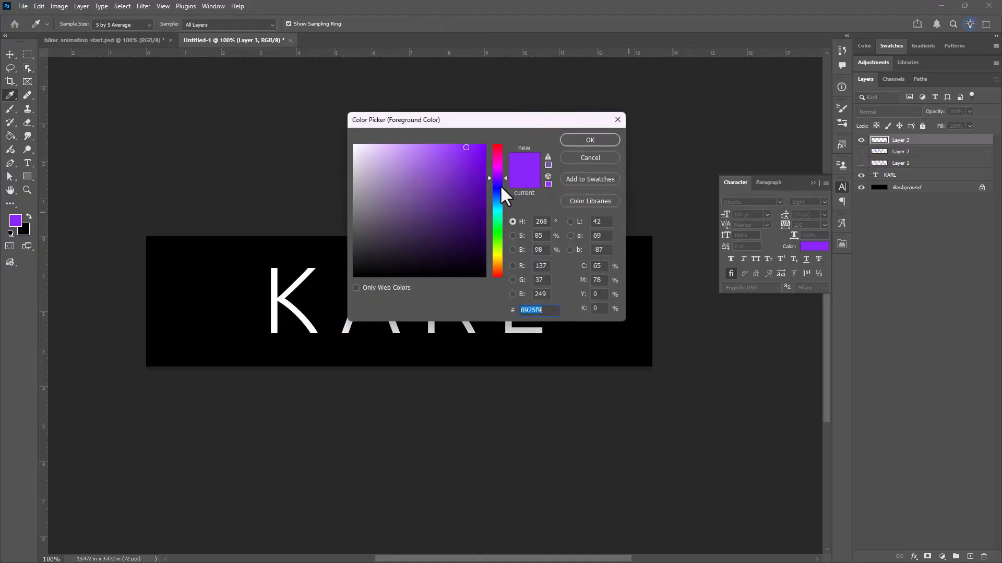
drag(499, 194, 499, 201)
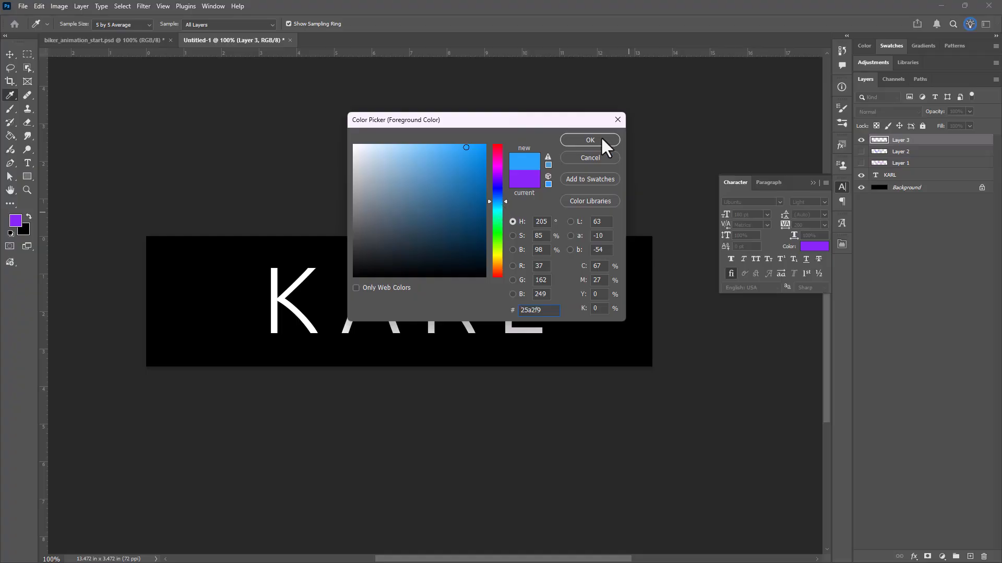
click(600, 140)
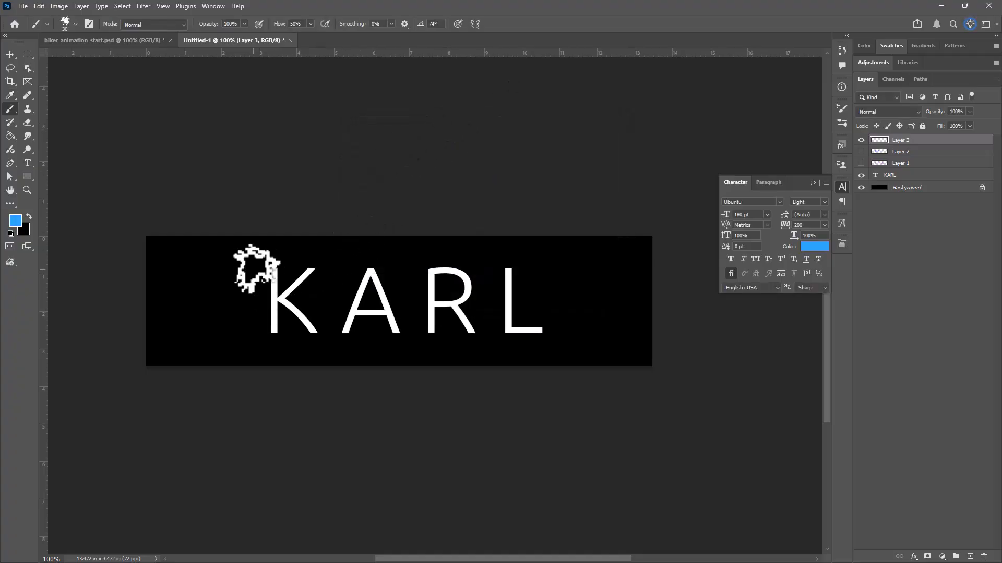
Trace the four letters of the name with rough blue brush strokes on Layer 3.
mouse_move(275, 267)
mouse_down()
mouse_move(289, 310)
mouse_move(313, 263)
mouse_up()
mouse_move(335, 336)
mouse_down()
mouse_move(354, 313)
mouse_move(386, 310)
mouse_up()
mouse_move(433, 269)
mouse_down()
mouse_move(434, 322)
mouse_move(438, 302)
mouse_move(473, 335)
mouse_up()
mouse_move(508, 270)
mouse_down()
mouse_move(508, 335)
mouse_move(549, 331)
mouse_up()
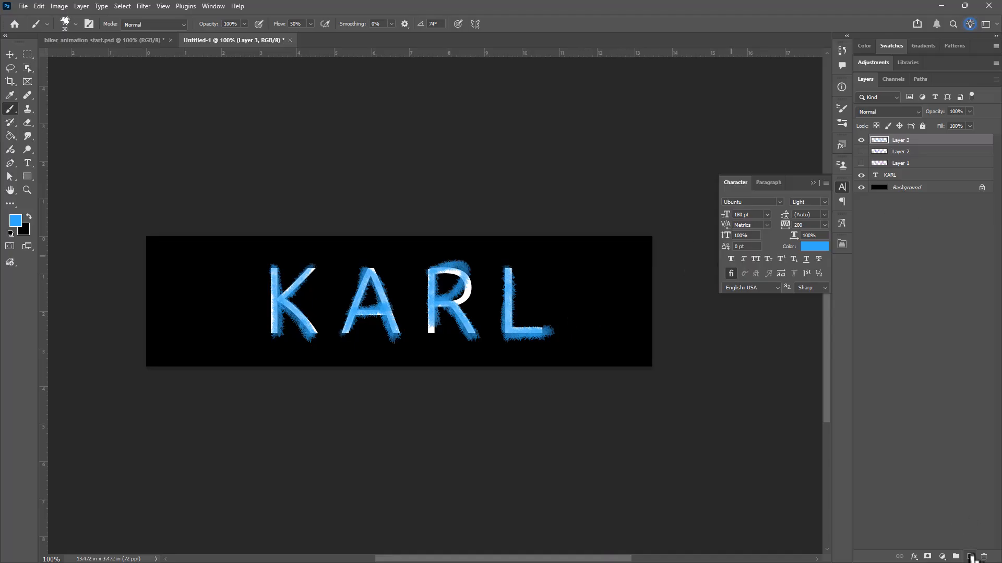
Add a blank layer above Layer 3 with Layer 3 hidden, and set the foreground color to mint green #25f9a7.
click(970, 557)
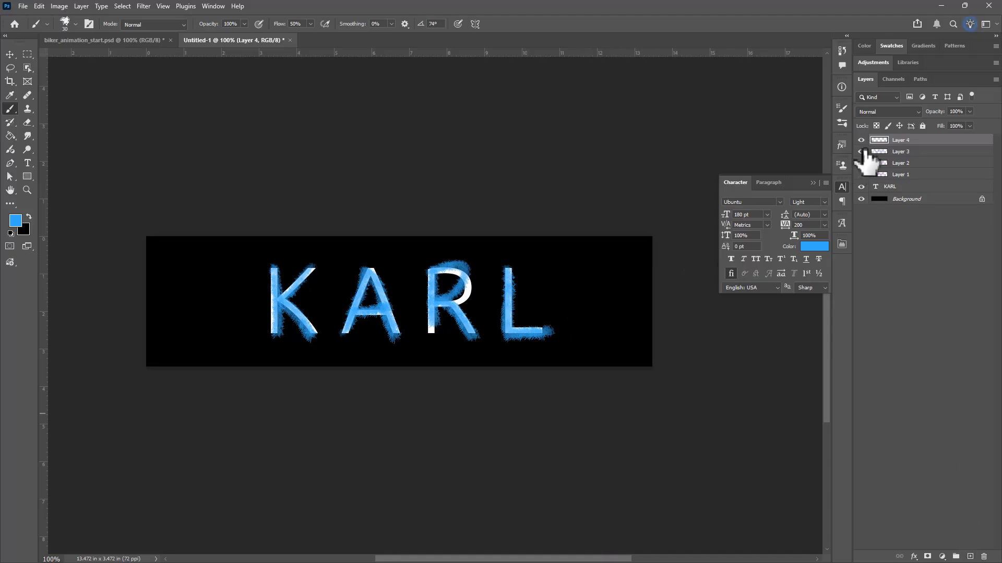
click(862, 151)
click(15, 221)
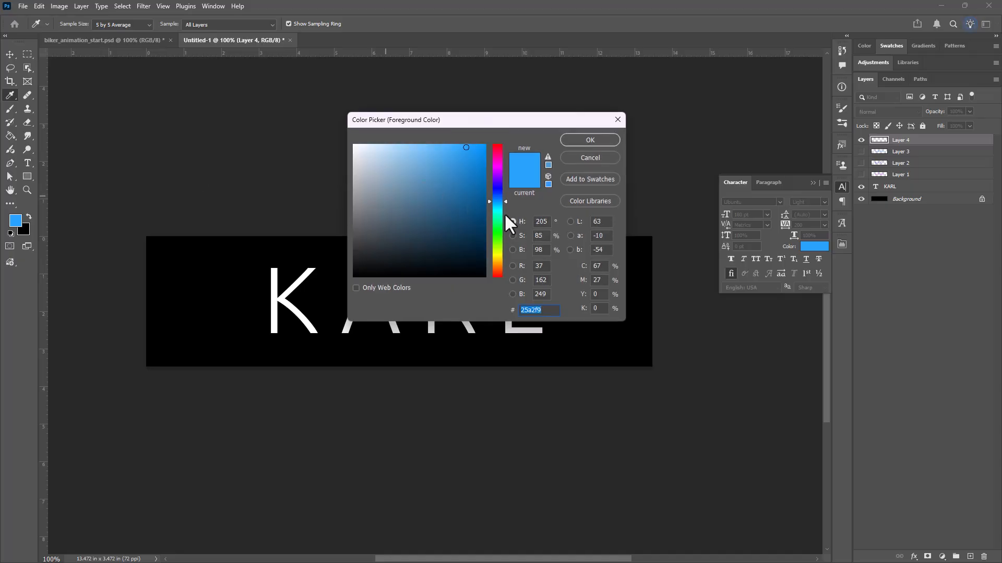
click(499, 218)
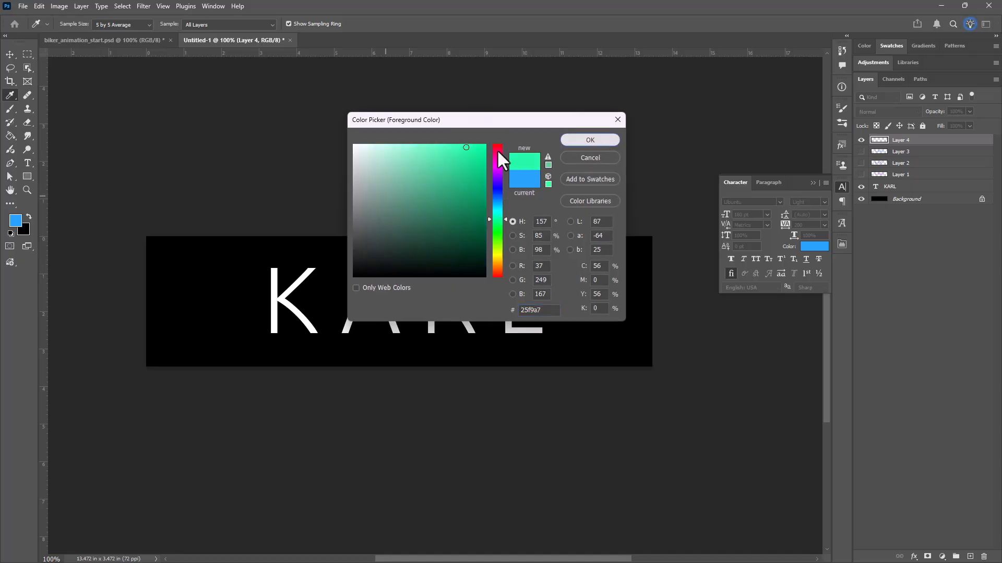
click(590, 141)
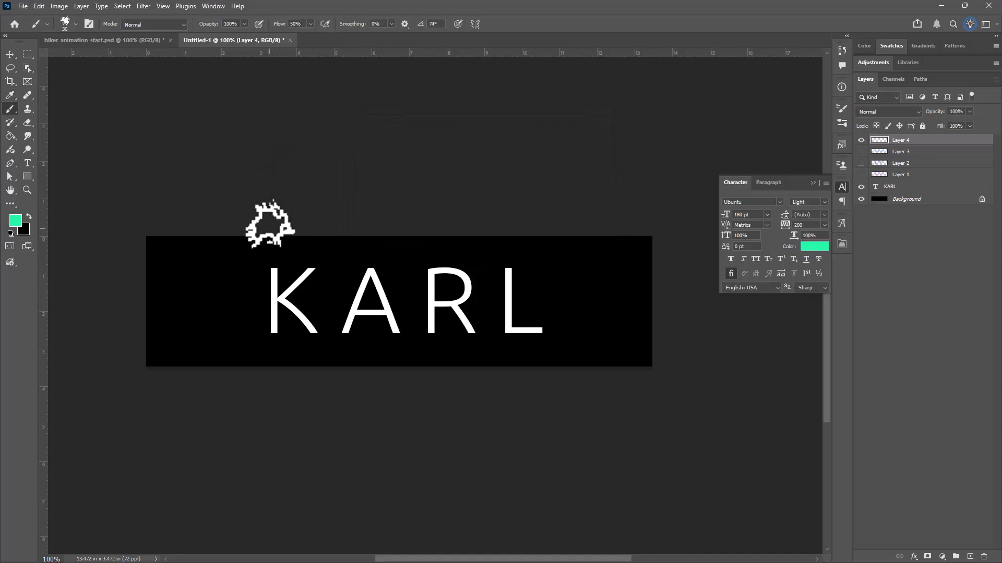
Trace the four letters of the name with rough mint-green brush strokes on Layer 4.
mouse_move(270, 269)
mouse_down()
mouse_move(318, 262)
mouse_move(364, 299)
mouse_move(344, 335)
mouse_move(392, 328)
mouse_move(354, 314)
mouse_move(395, 281)
mouse_move(440, 289)
mouse_move(428, 271)
mouse_up()
mouse_move(510, 272)
mouse_down()
mouse_move(509, 313)
mouse_move(537, 331)
mouse_move(553, 322)
mouse_up()
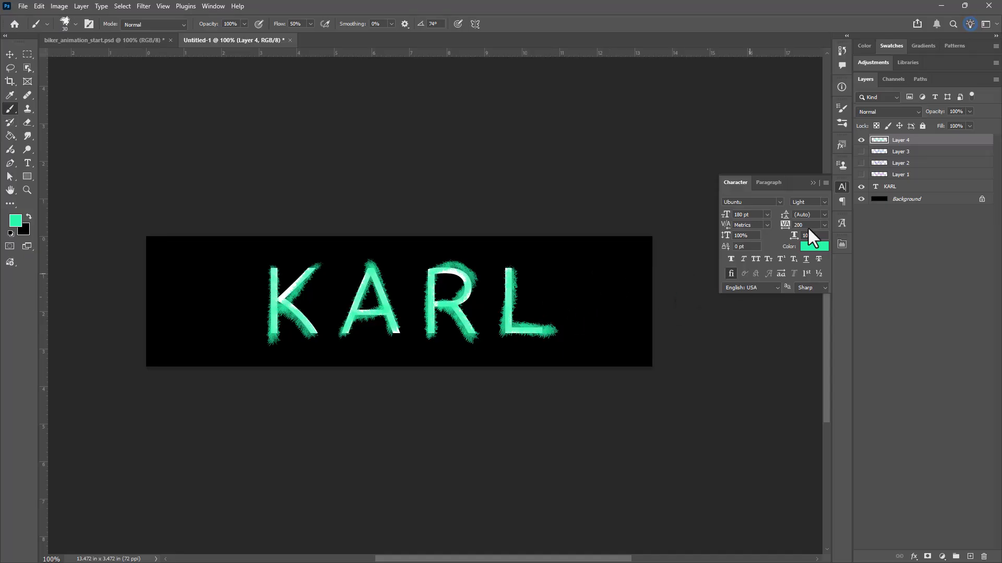
Hide the text layer and Layers 2, 3 and 4, leaving only Layer 1 and the Background visible.
click(861, 186)
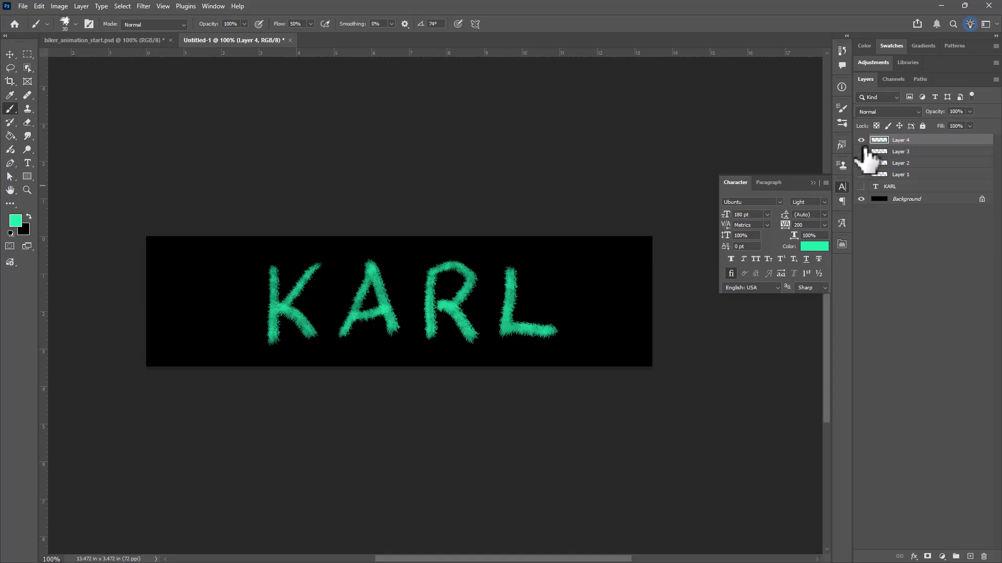
drag(861, 174, 862, 154)
click(862, 151)
click(862, 142)
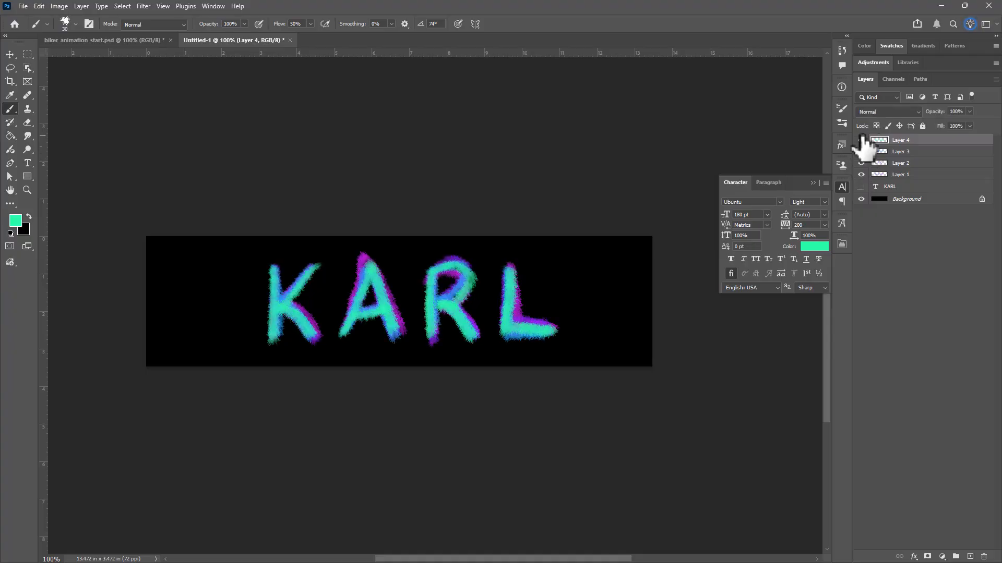
drag(862, 142, 861, 180)
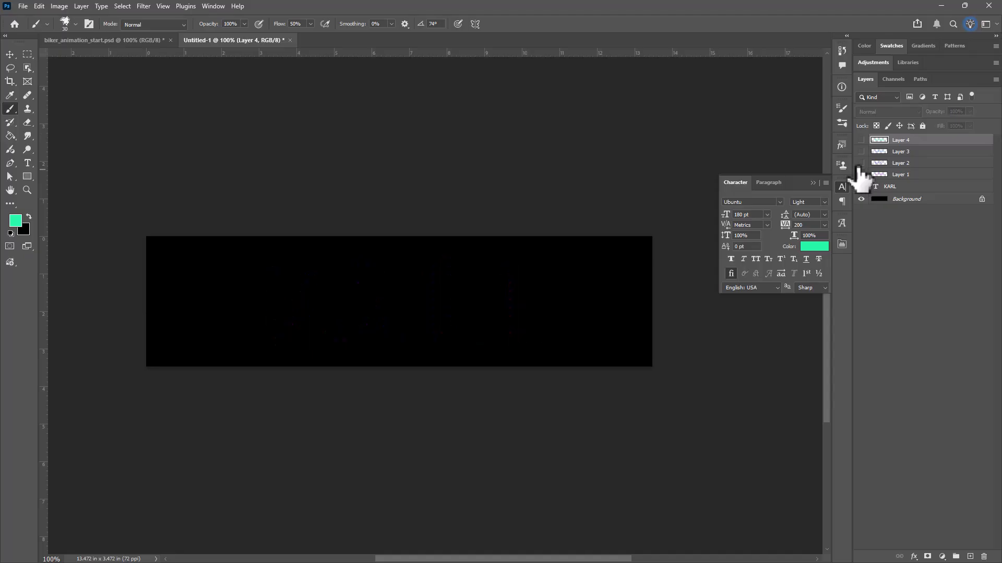
click(861, 174)
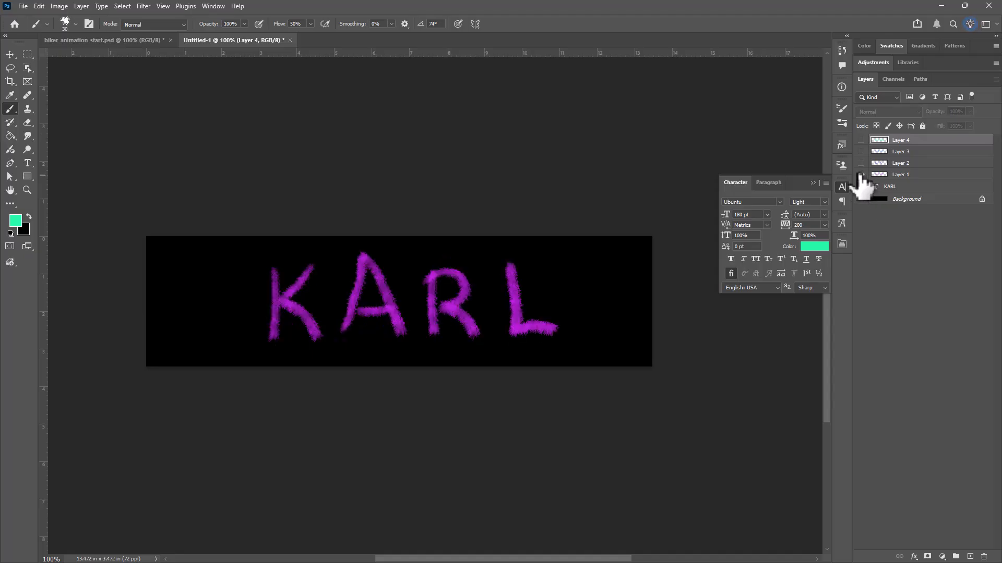
Show the Timeline and create a frame animation for the banner.
click(211, 6)
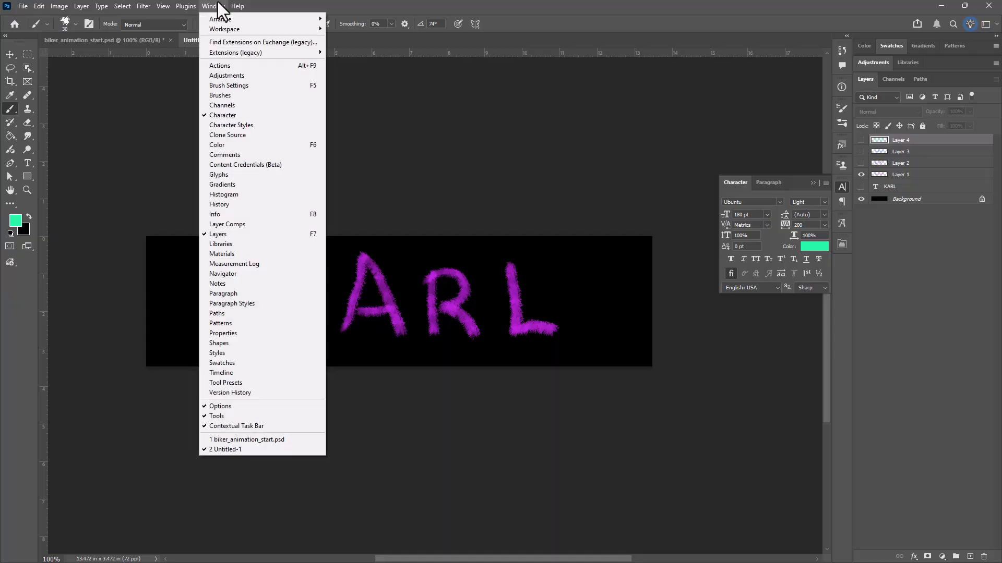
click(225, 374)
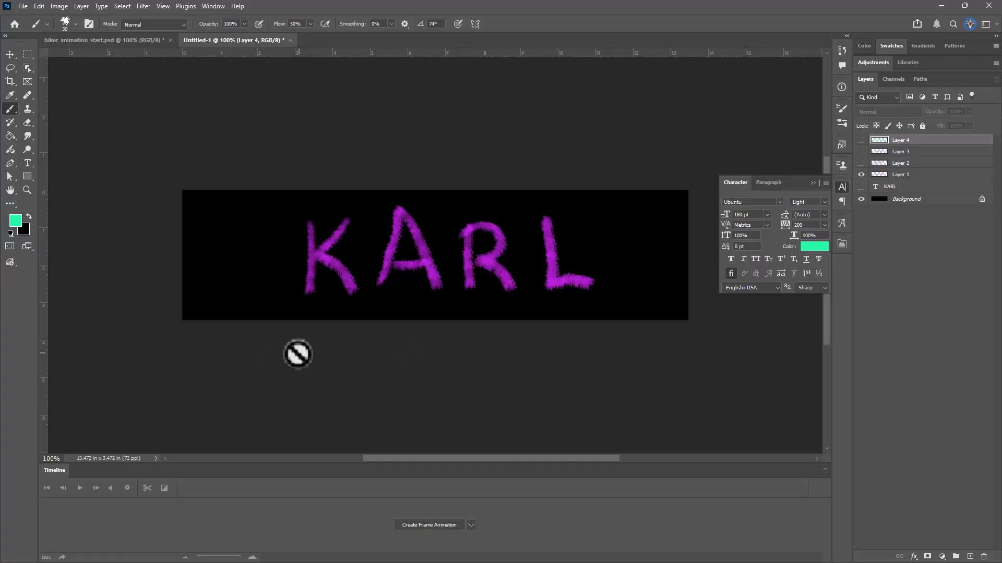
click(471, 526)
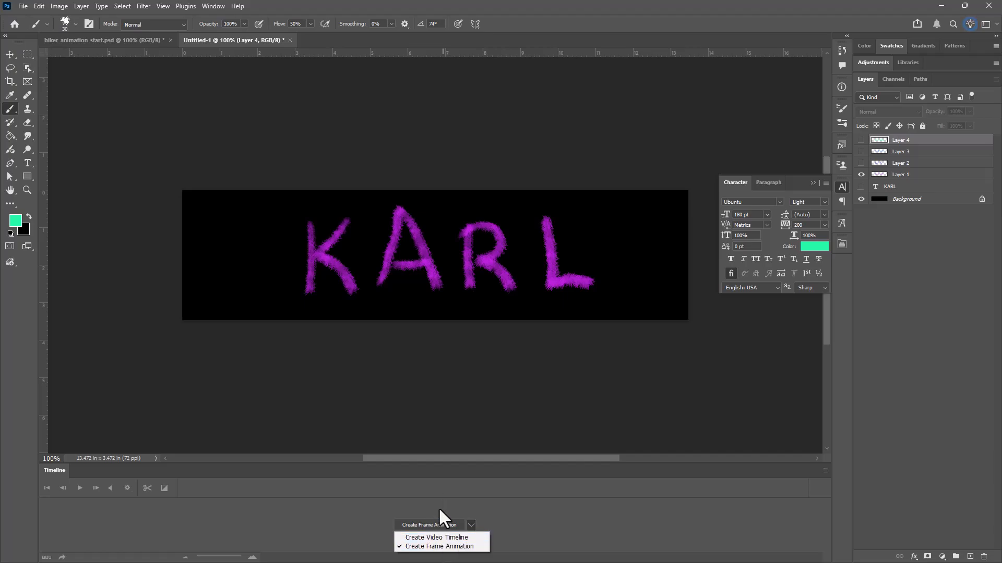
click(429, 525)
click(424, 526)
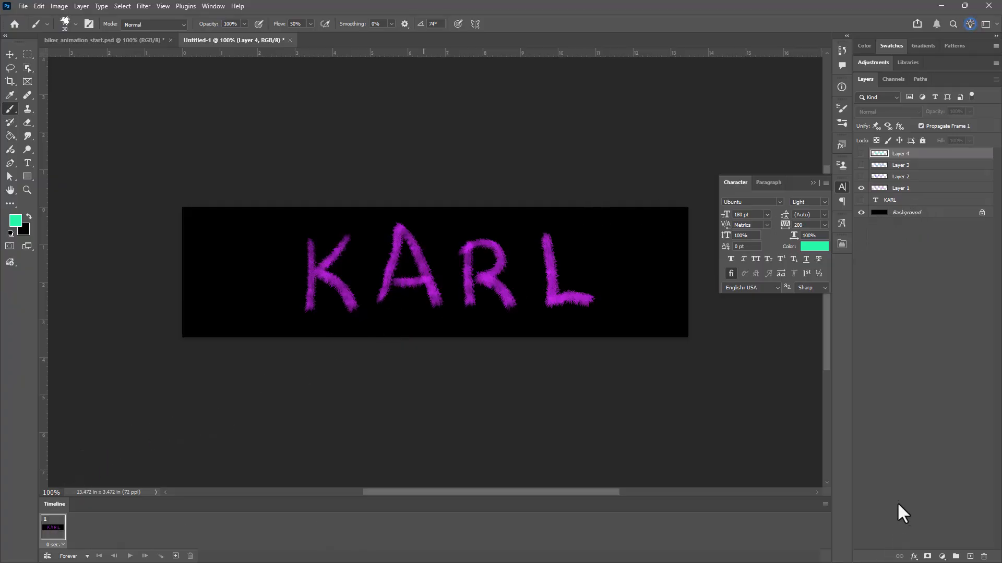
Make animation frames from the layers and delete frame 2, which holds only the white text layer.
click(825, 504)
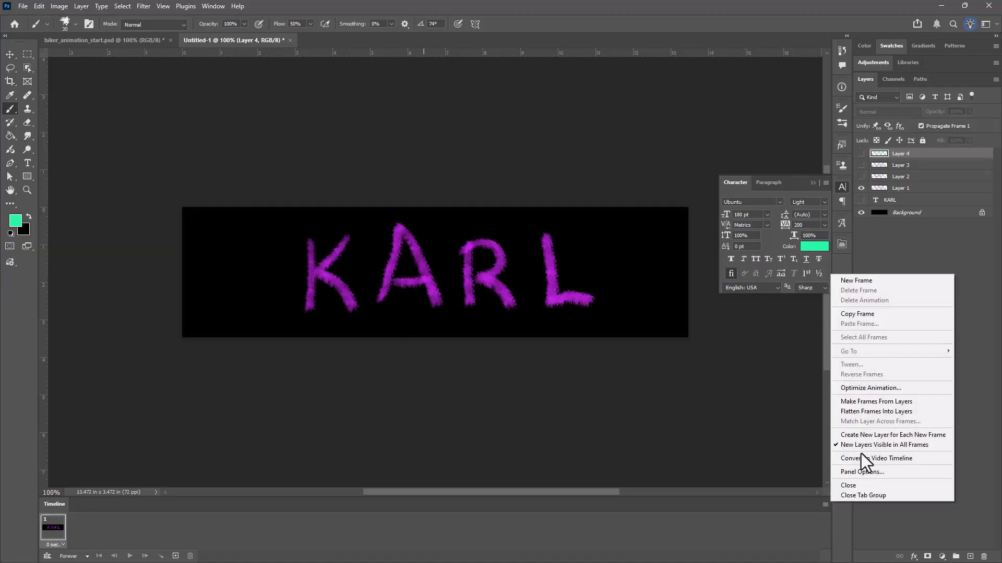
click(887, 401)
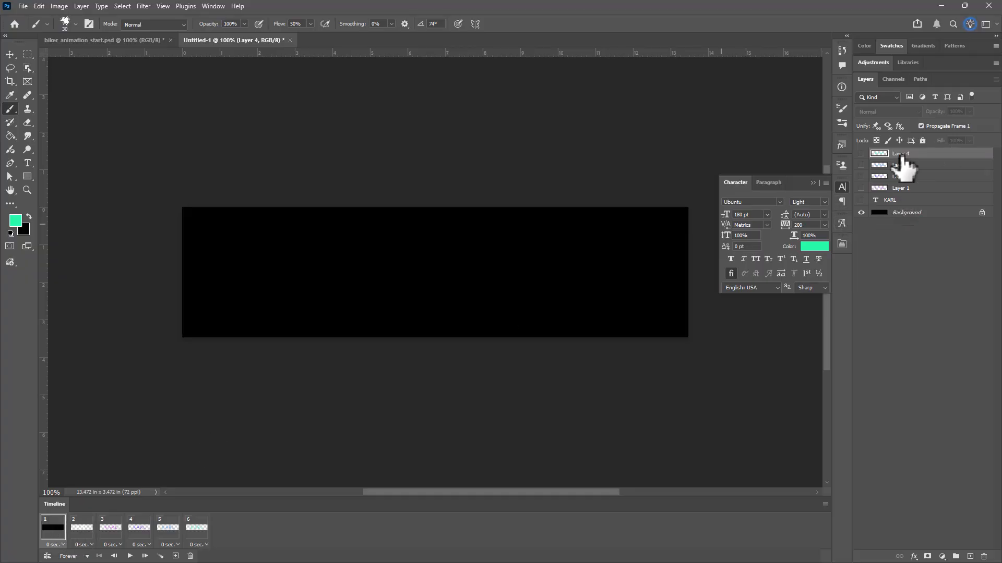
click(81, 528)
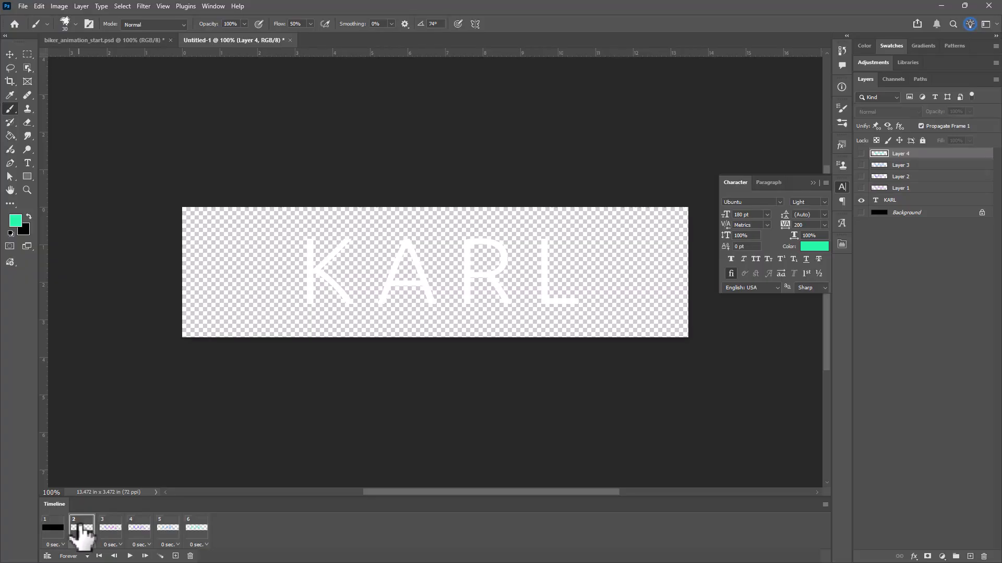
click(191, 556)
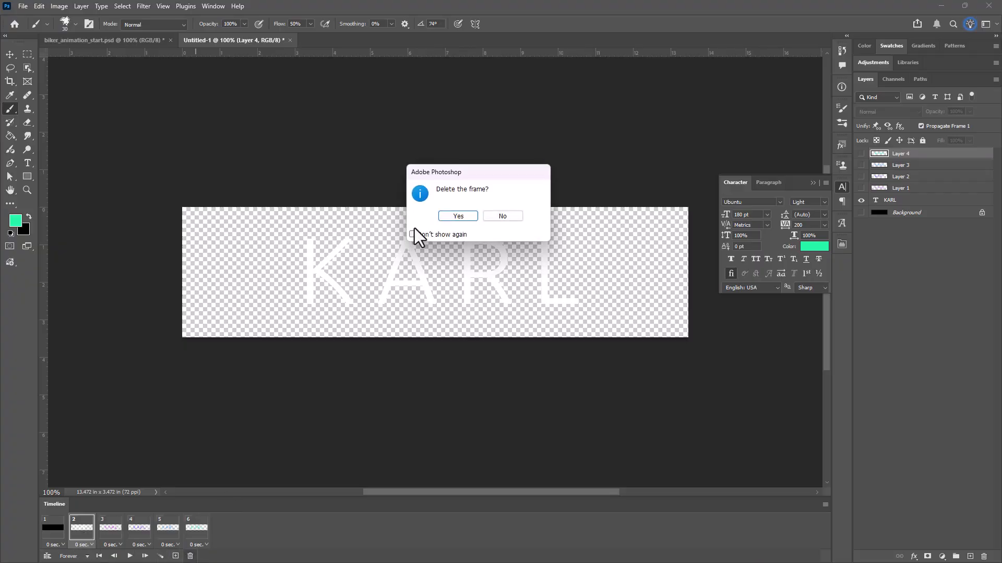
click(458, 216)
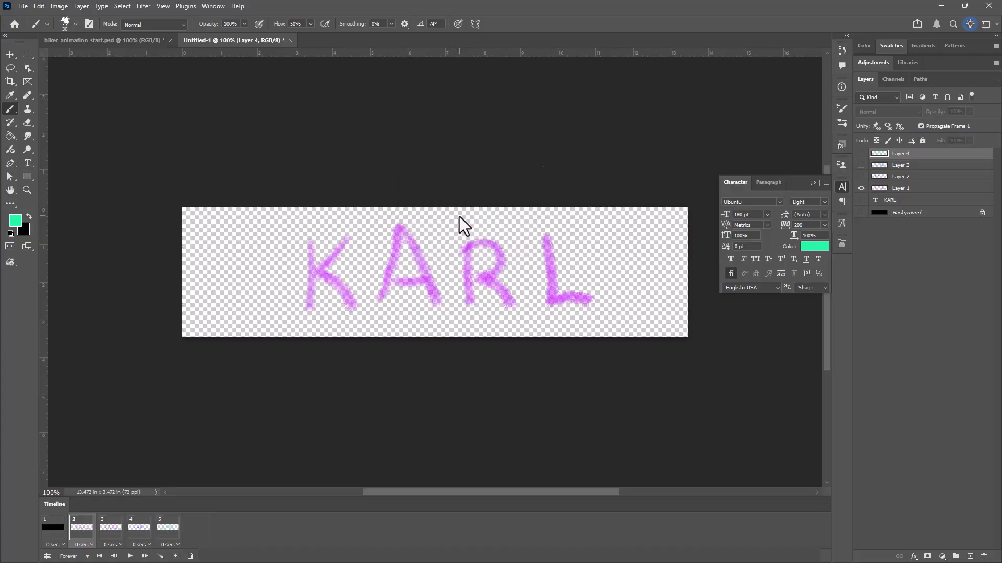
Unify the Background layer's visibility so that it matches frame 1 in every other frame.
click(109, 529)
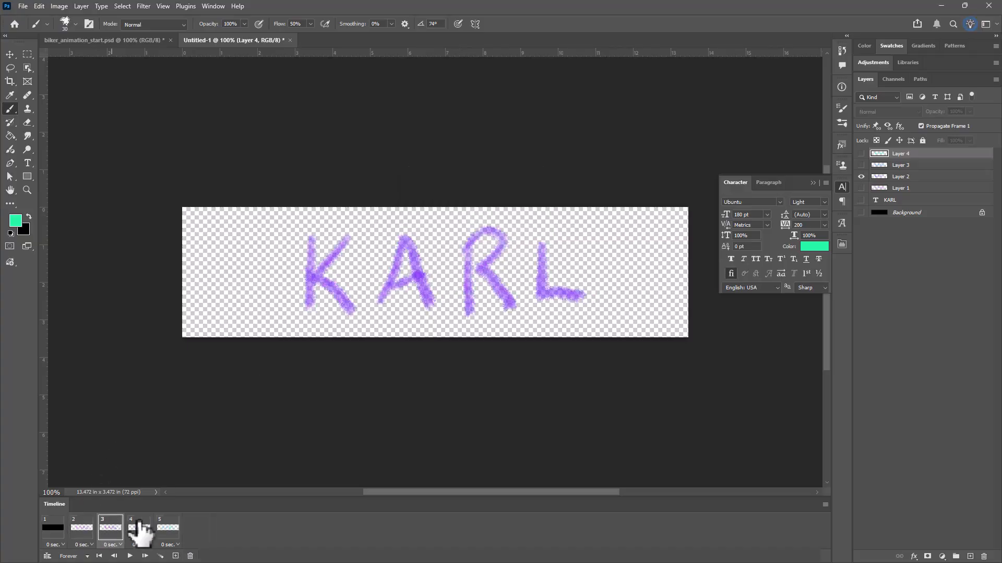
click(139, 530)
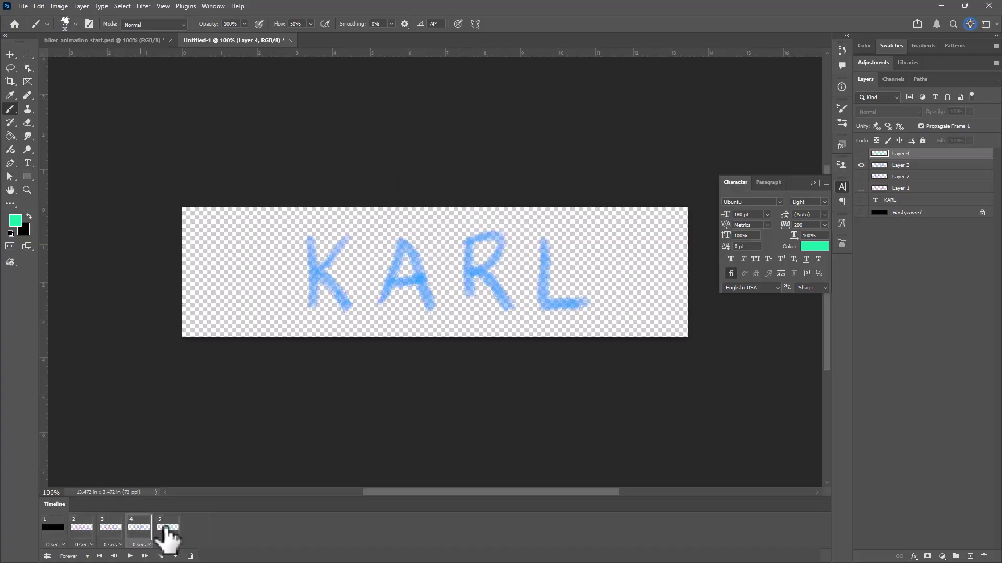
click(168, 532)
click(82, 530)
click(54, 530)
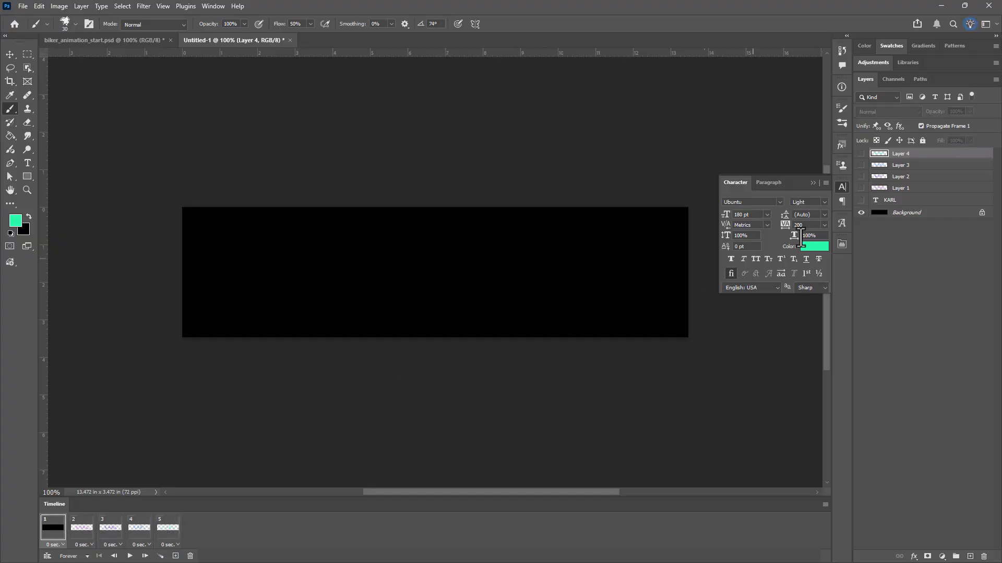
click(916, 212)
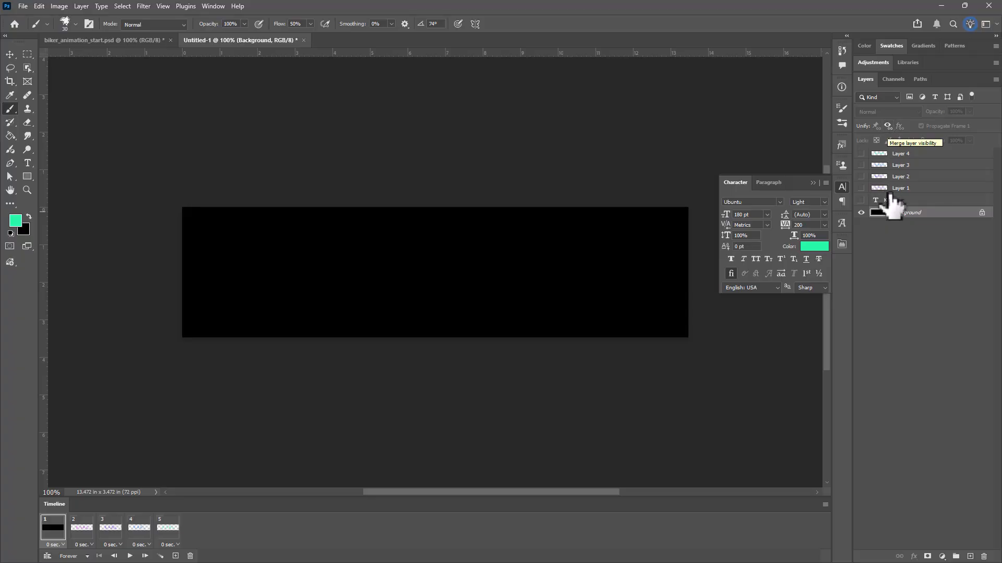
click(79, 531)
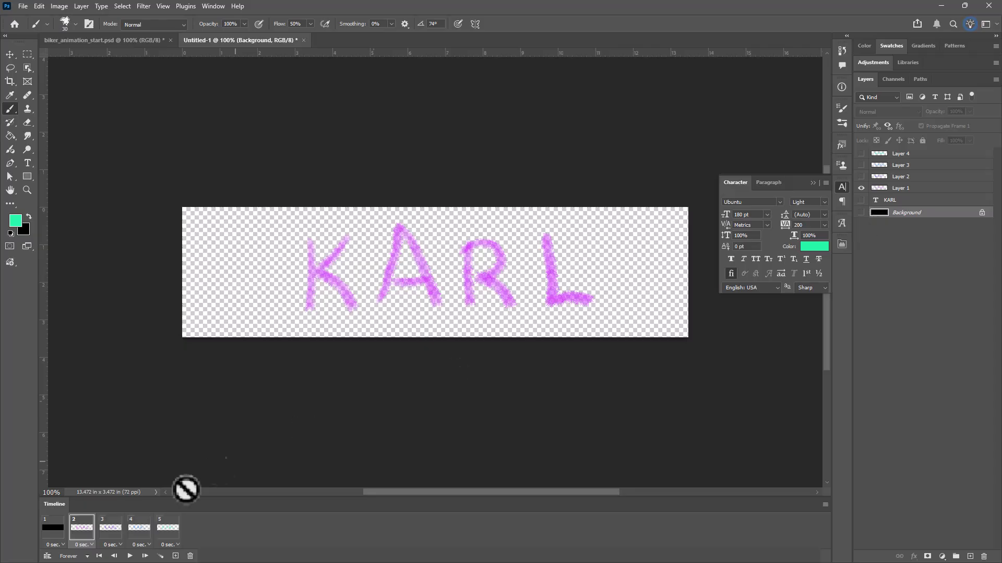
click(51, 529)
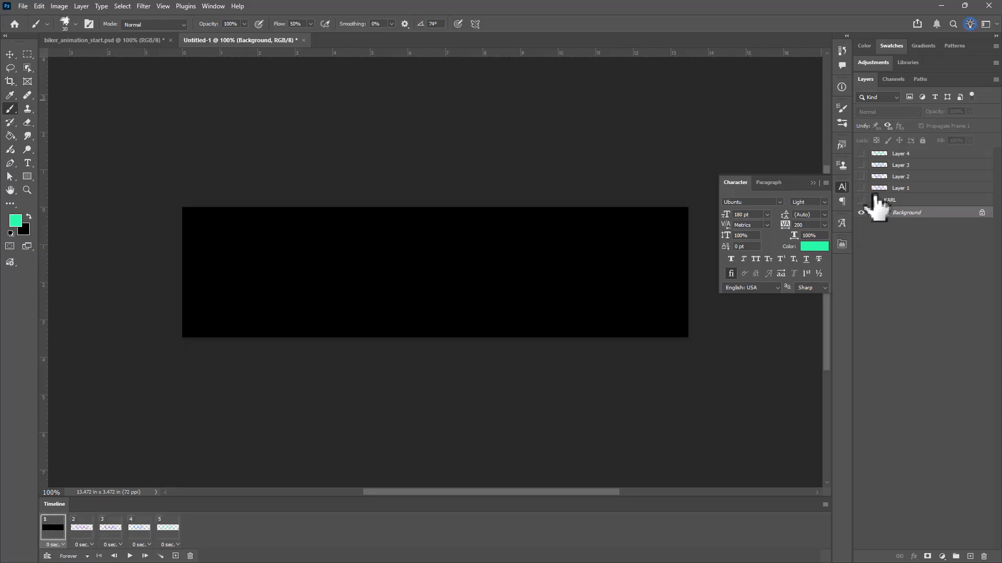
click(887, 126)
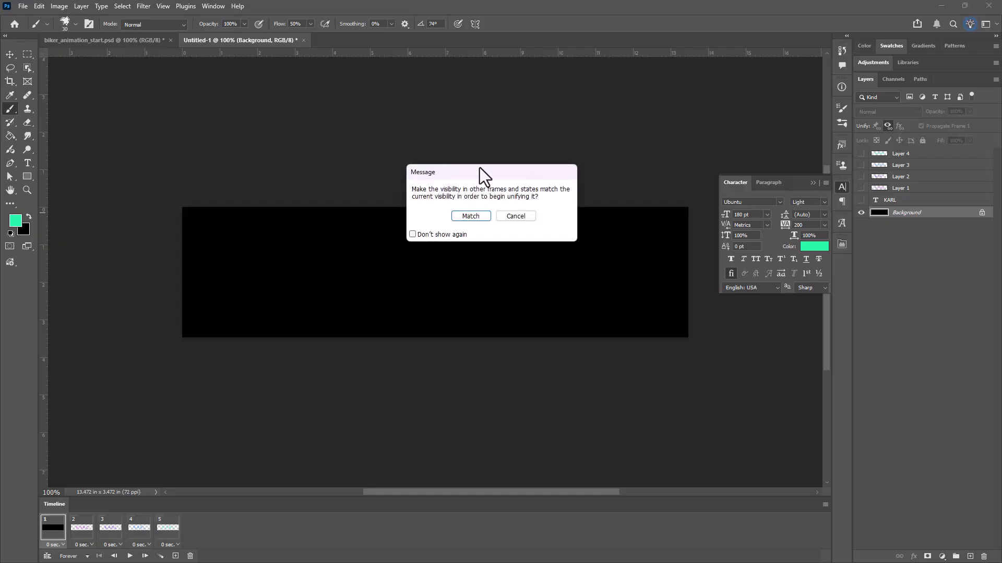
click(471, 216)
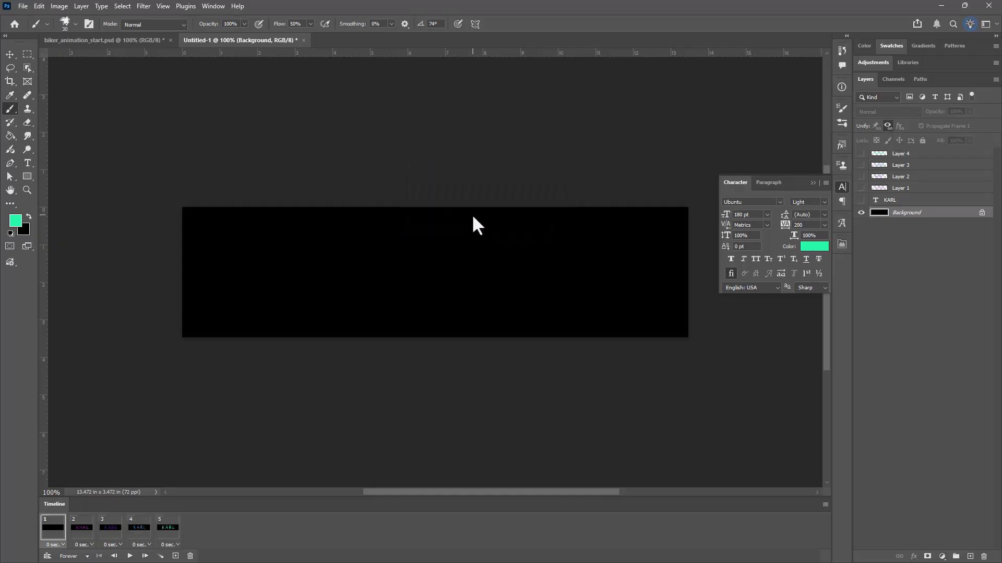
Check the painted frames against the background and delete frame 1, which holds only the black background.
click(85, 531)
click(110, 531)
click(138, 531)
click(167, 532)
click(81, 533)
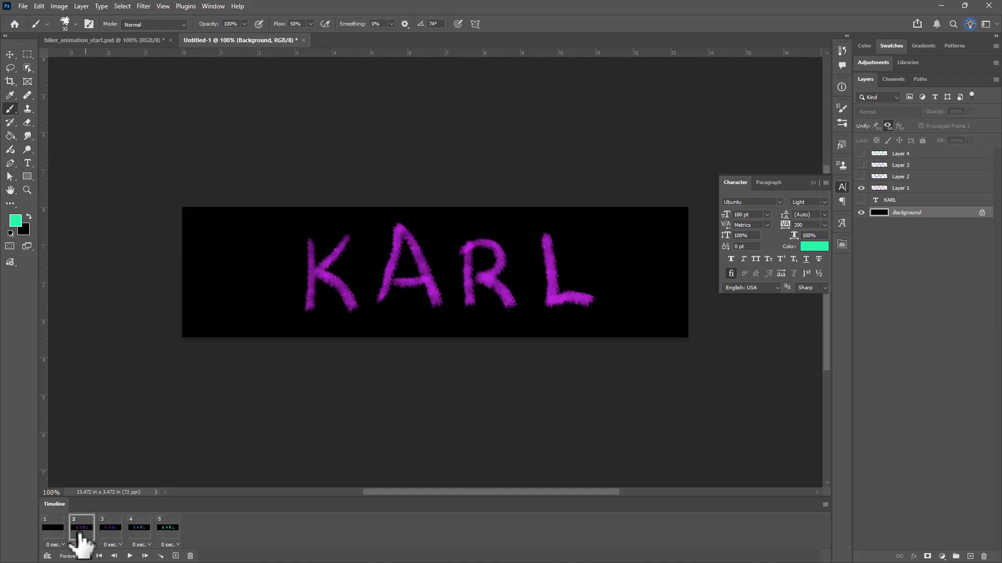
click(49, 529)
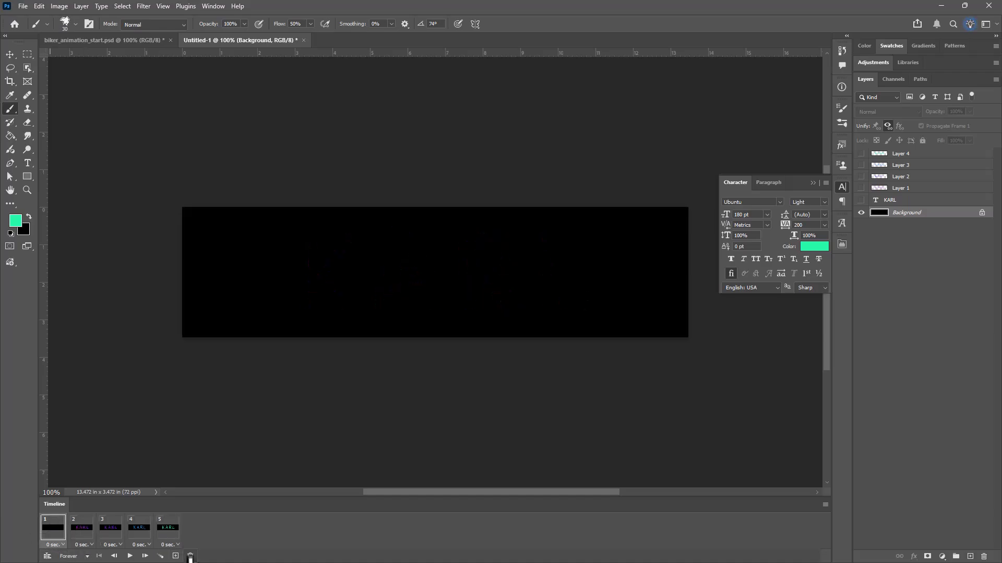
click(190, 557)
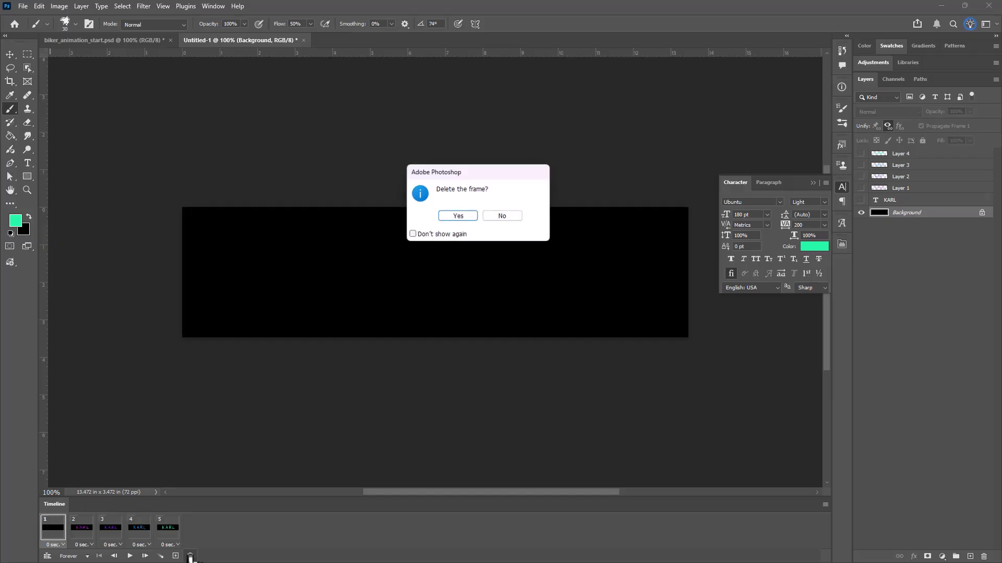
click(460, 218)
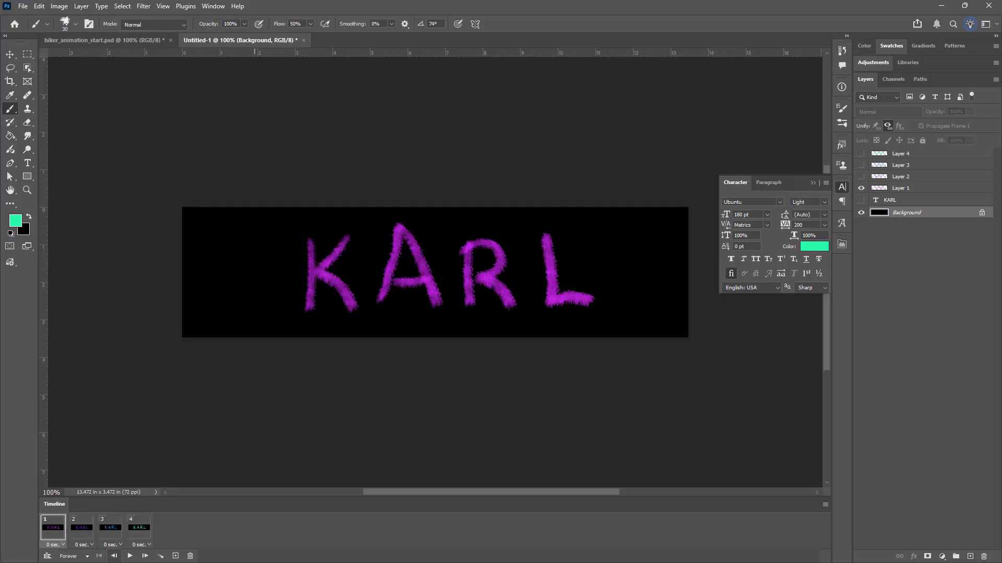
Play the four-frame animation as a preview and stop it.
click(130, 557)
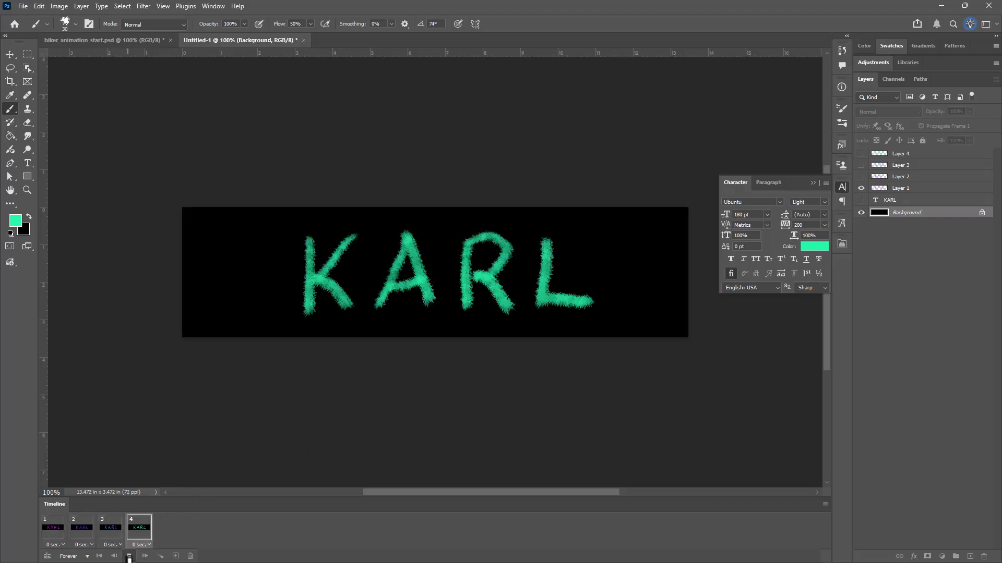
click(130, 556)
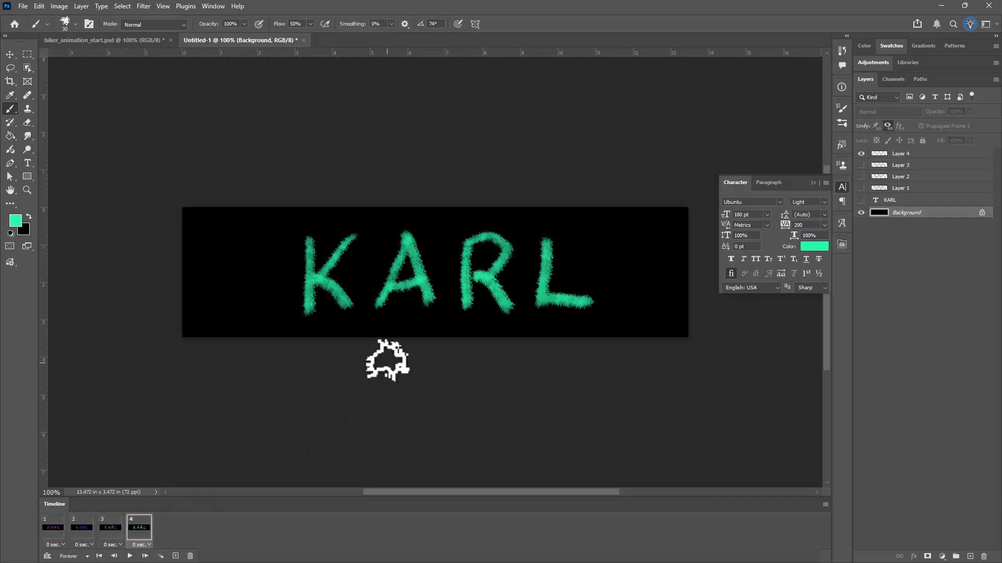
key(space)
key(space)
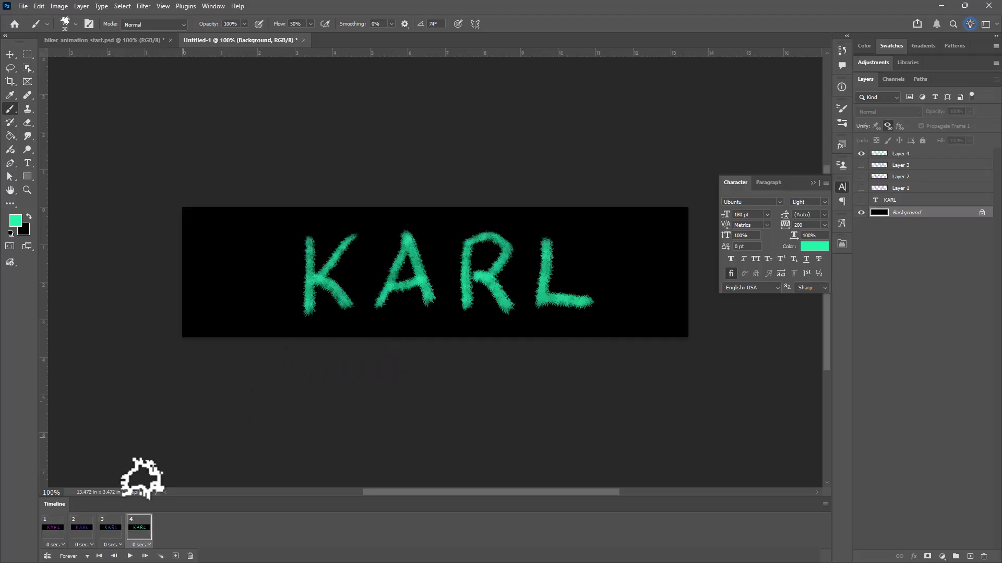
Delete frames 2 through 4, keeping only the first frame in the timeline.
click(79, 532)
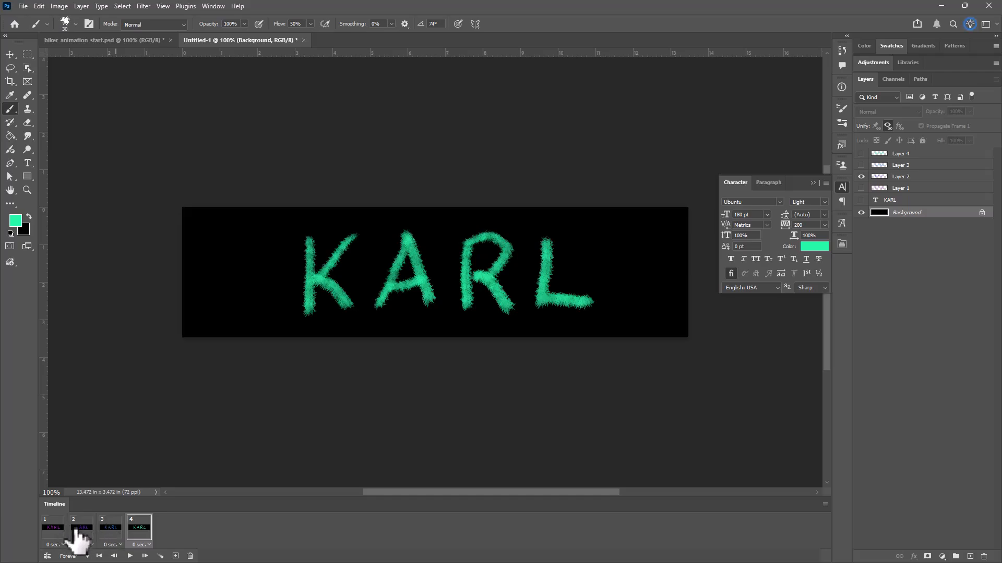
shift+click(139, 528)
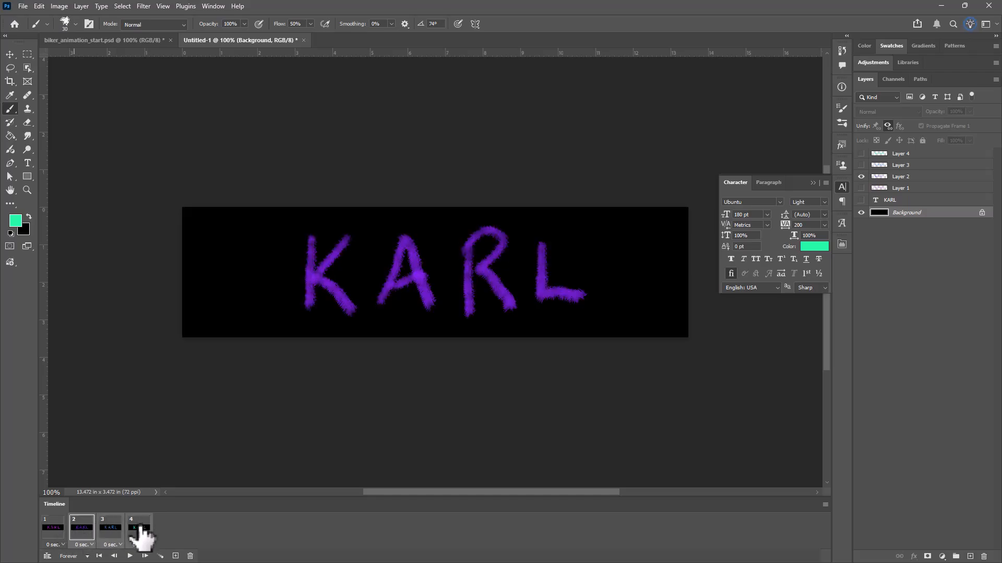
click(191, 556)
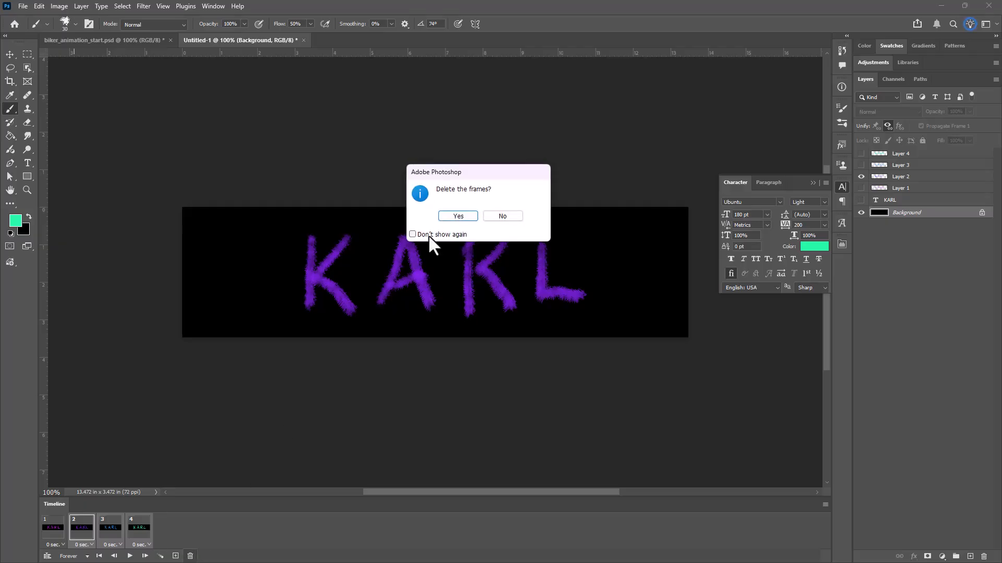
click(458, 216)
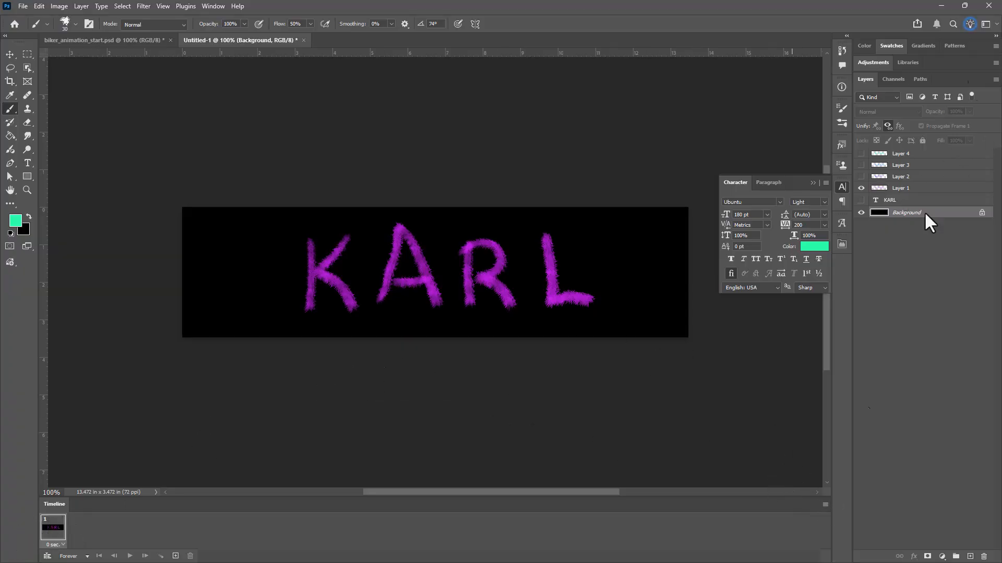
Add a second frame that shows Layer 2 and hides Layer 1.
click(176, 556)
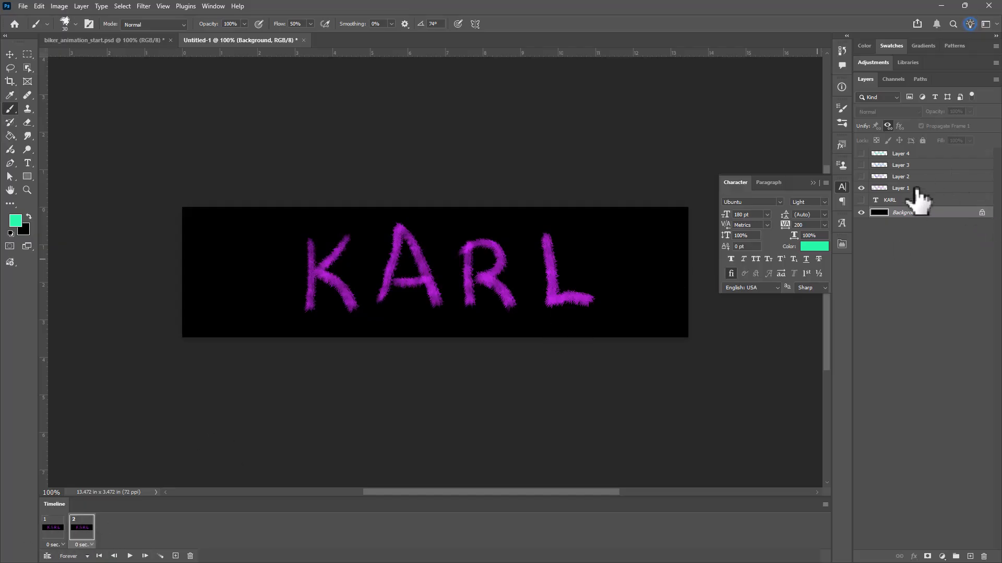
click(861, 177)
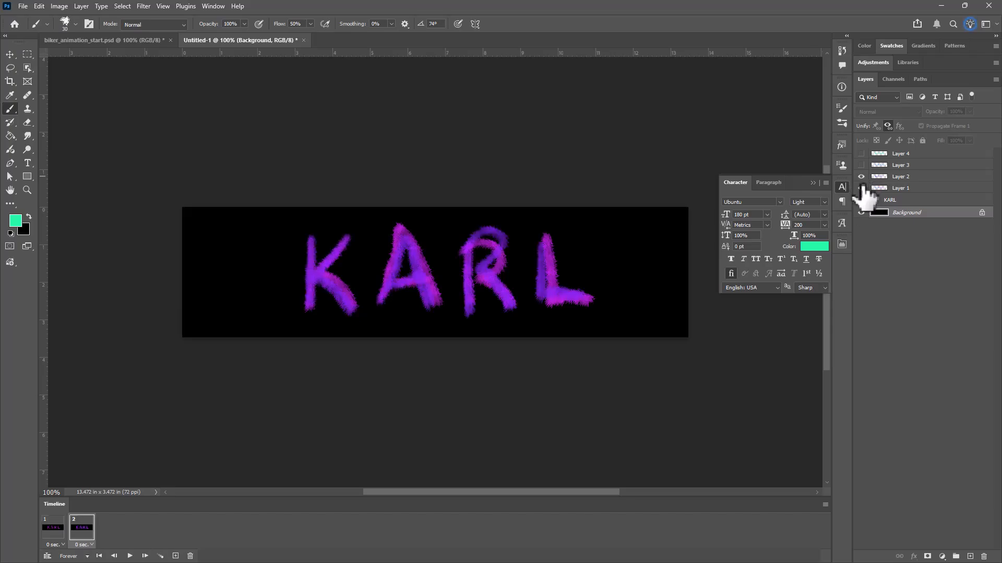
click(862, 190)
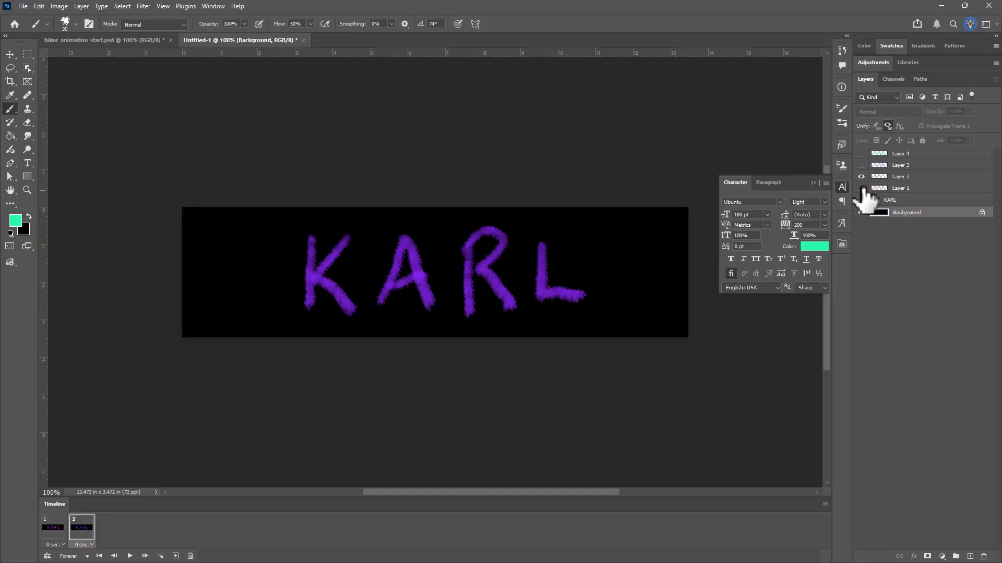
Show Layer 1 together with Layer 2 in frame 2, add frame 3 with Layer 1 hidden, and review the three frames.
click(861, 188)
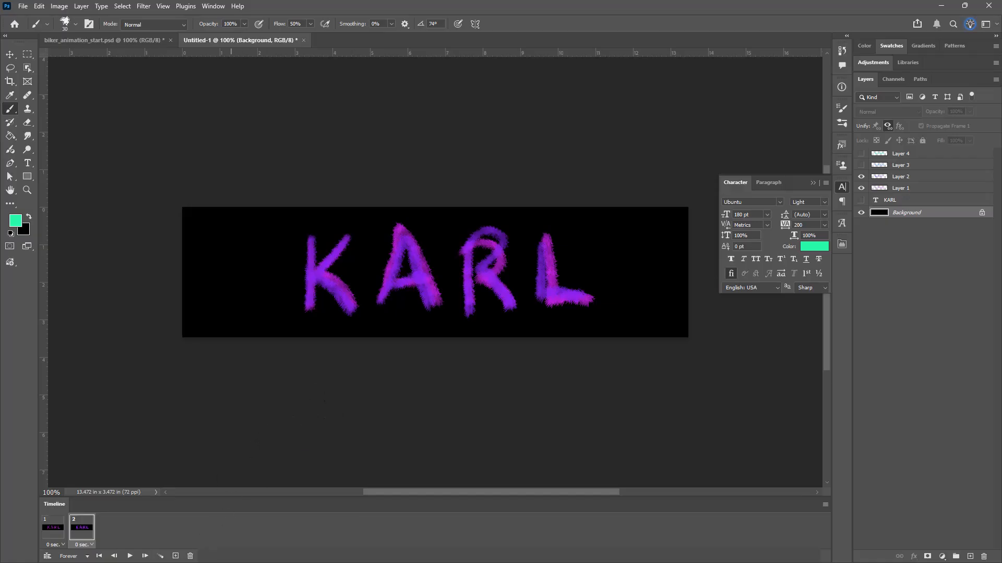
click(176, 556)
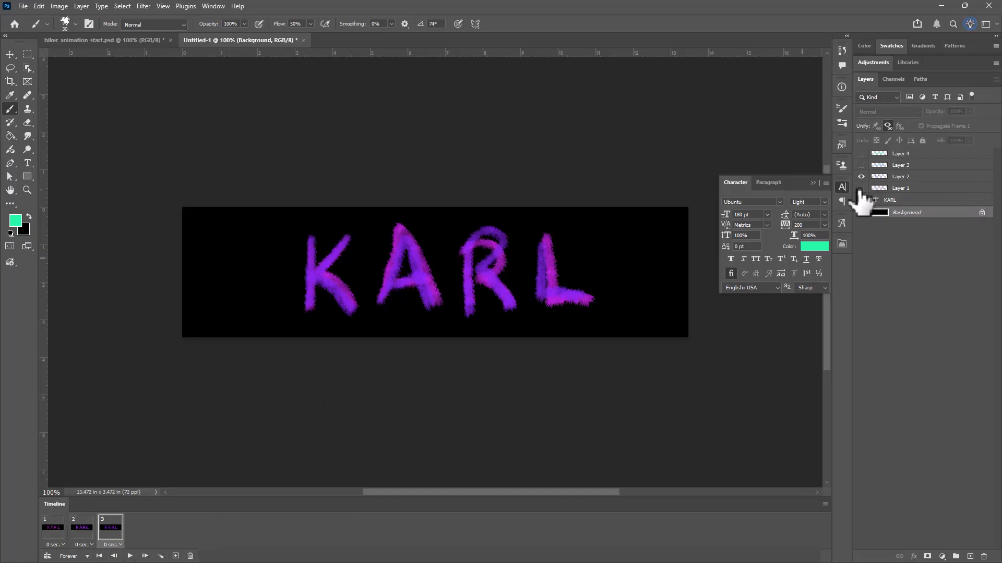
click(861, 188)
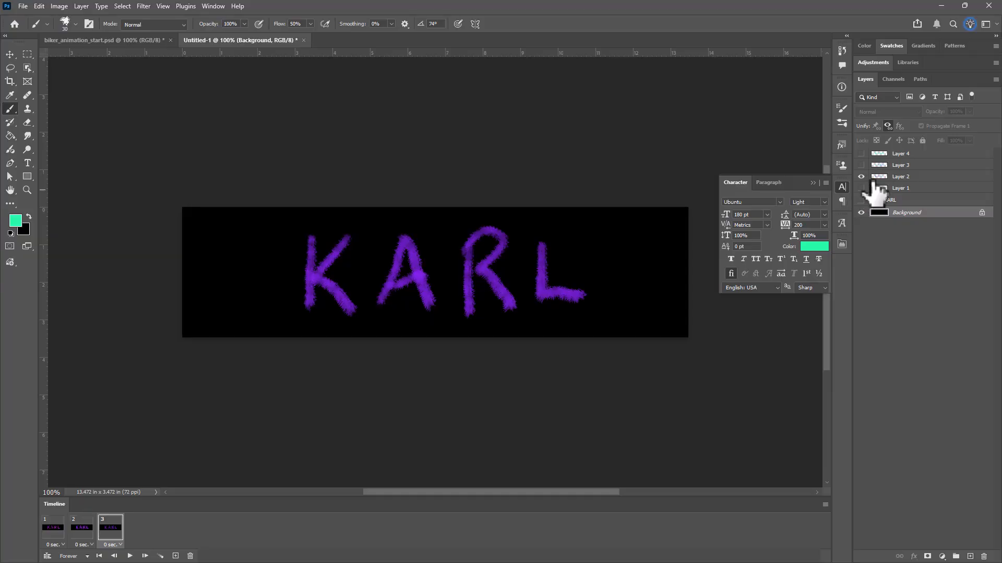
click(57, 535)
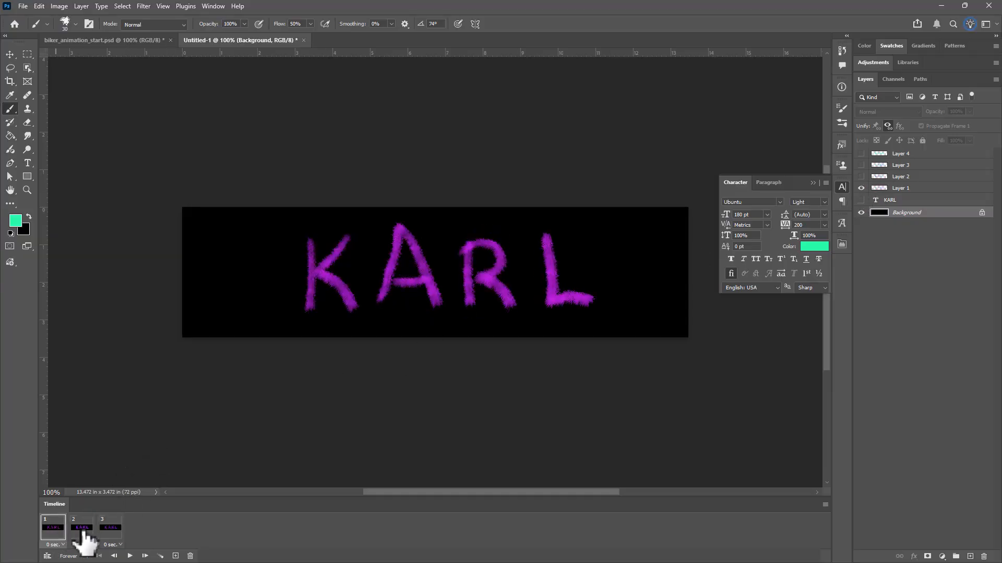
click(83, 535)
click(115, 531)
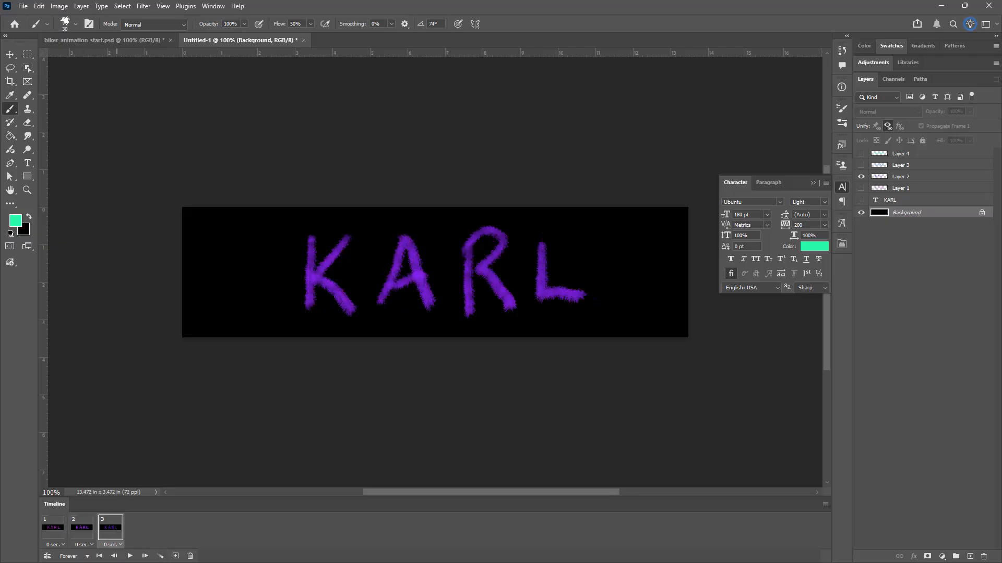
Add frame 4 showing Layers 2 and 3 together, and frame 5 showing Layer 3 with Layer 2 hidden.
click(176, 556)
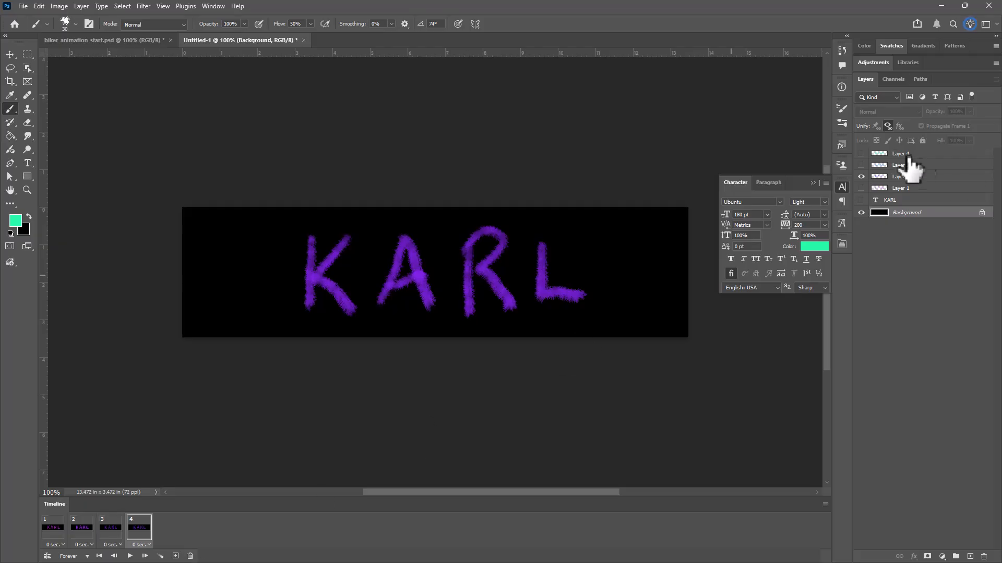
click(861, 164)
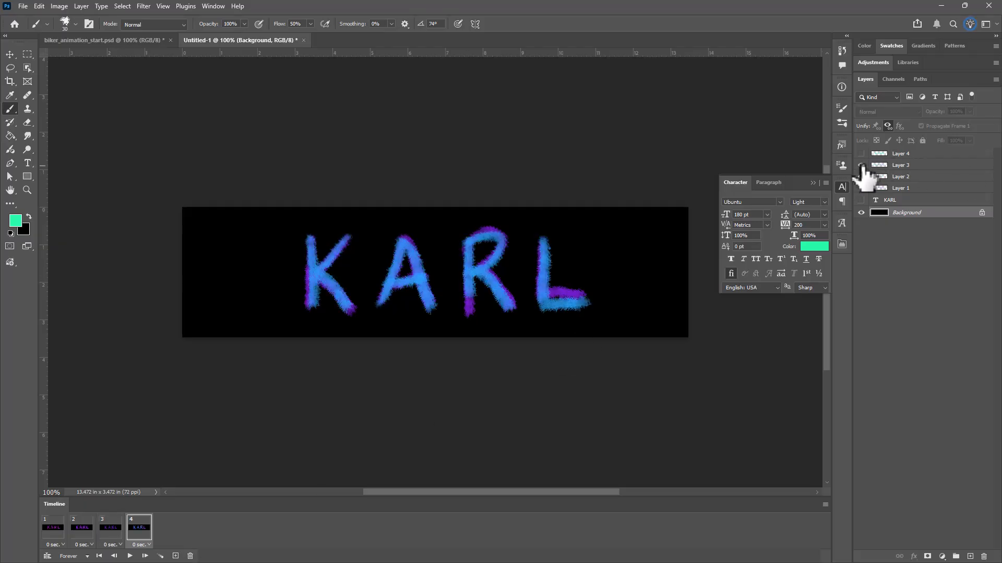
click(176, 556)
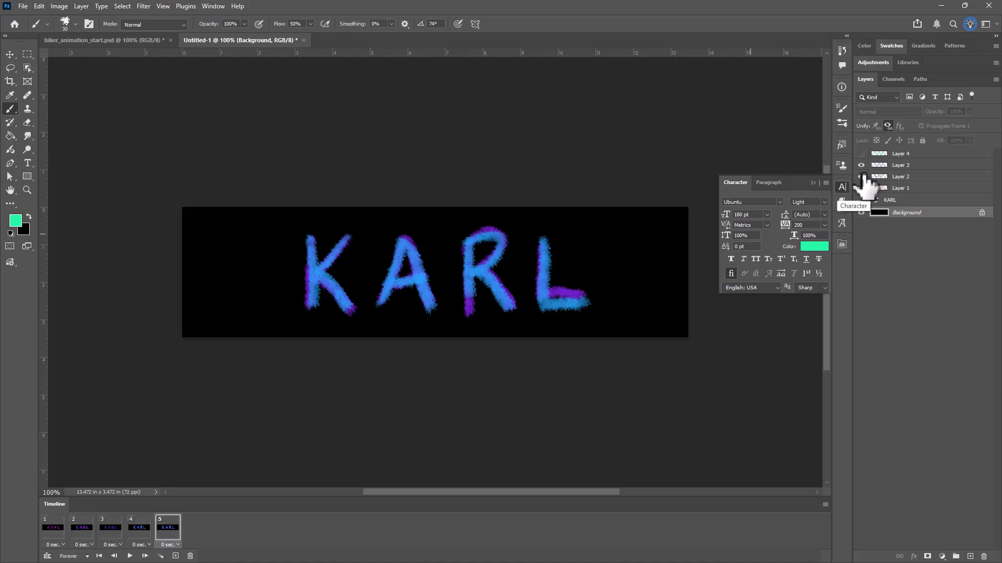
click(861, 176)
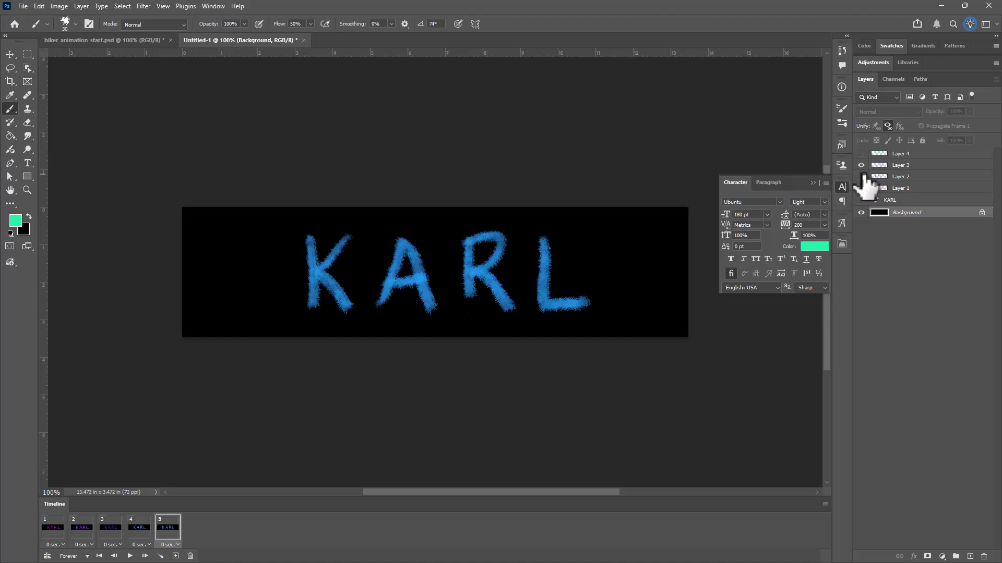
Add frame 6 showing Layers 3 and 4 together, and frame 7 showing Layer 4 with Layer 3 hidden.
click(175, 556)
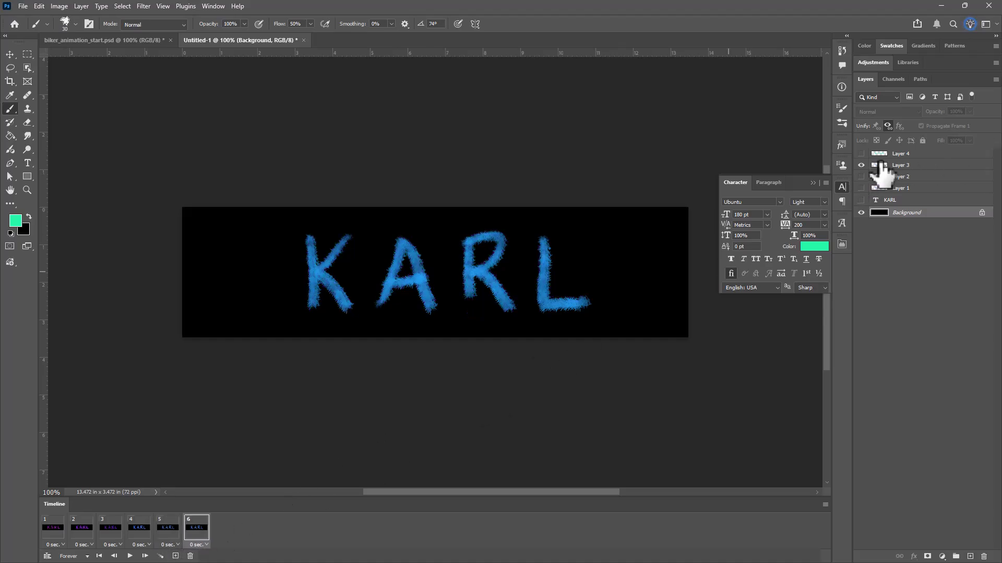
click(862, 154)
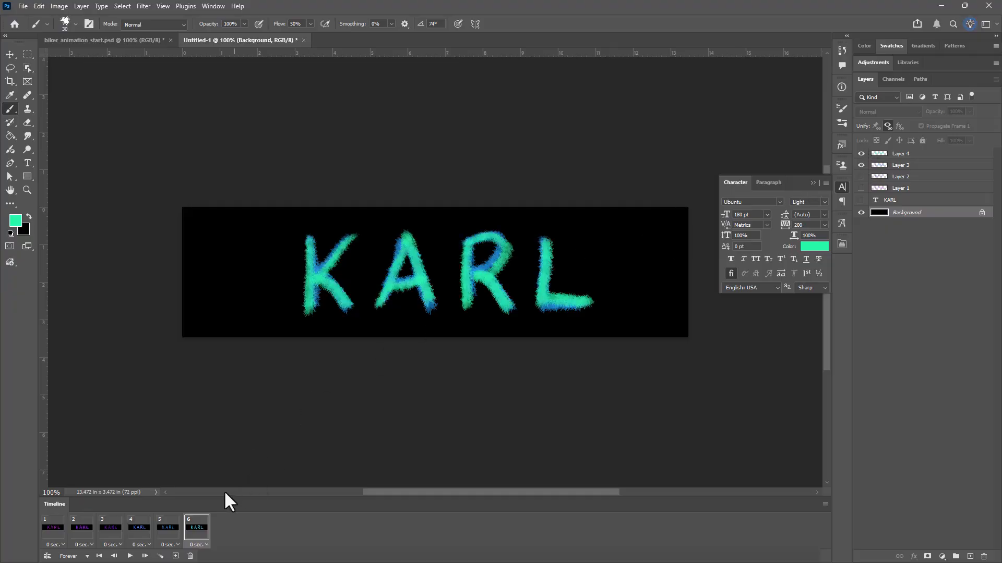
click(175, 556)
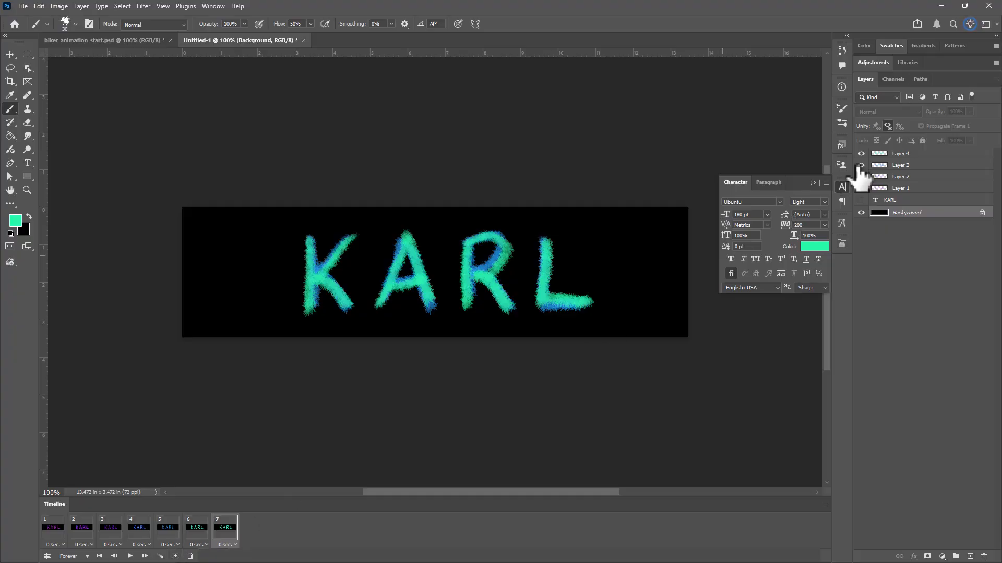
click(861, 165)
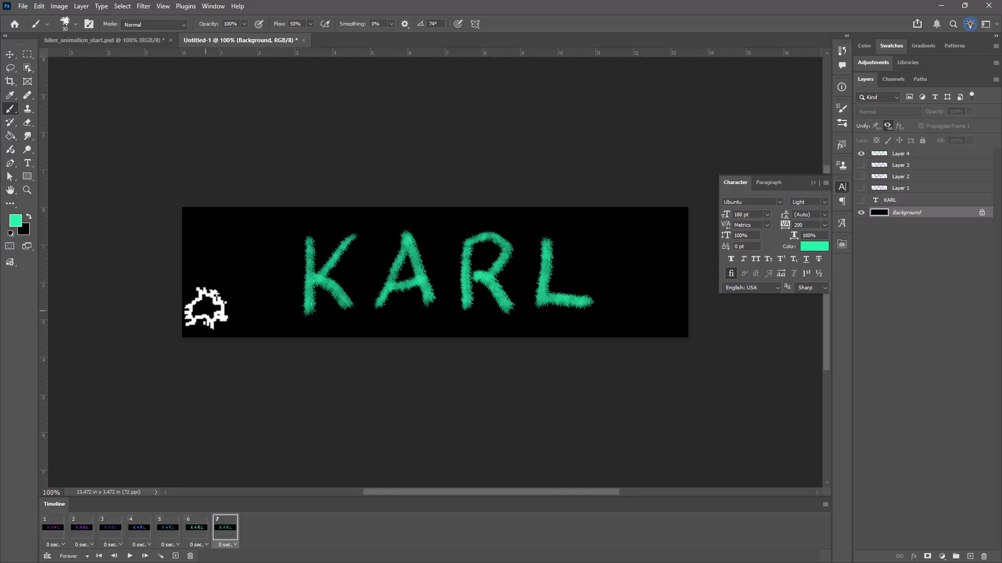
Add frame 8 showing Layers 4 and 1 together, and preview the animation before stopping it.
click(176, 556)
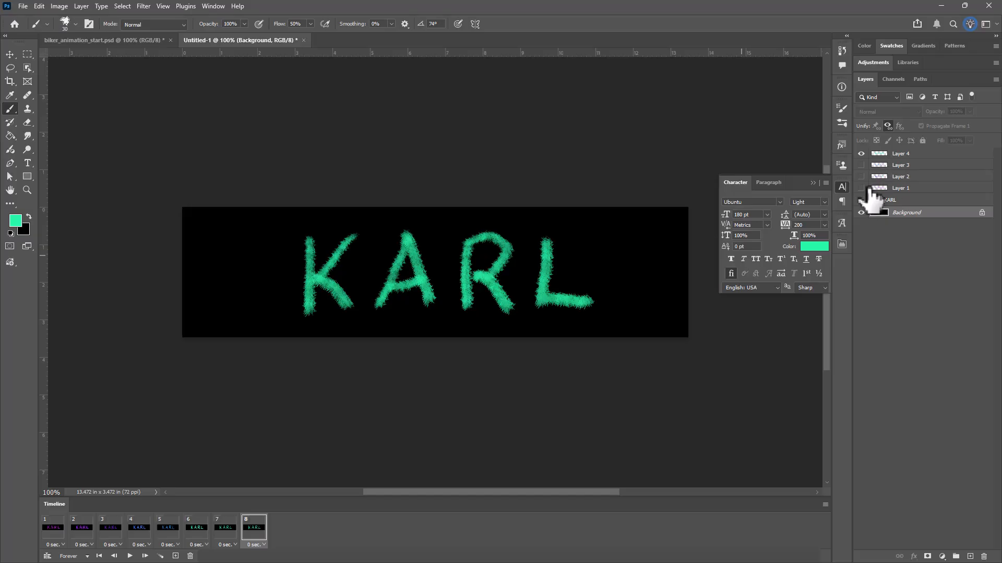
click(861, 188)
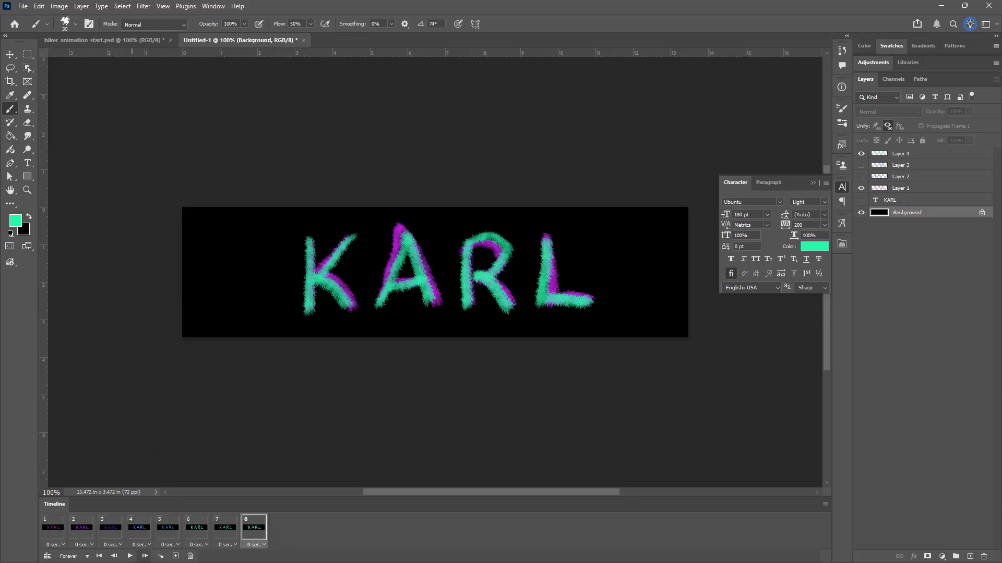
click(130, 556)
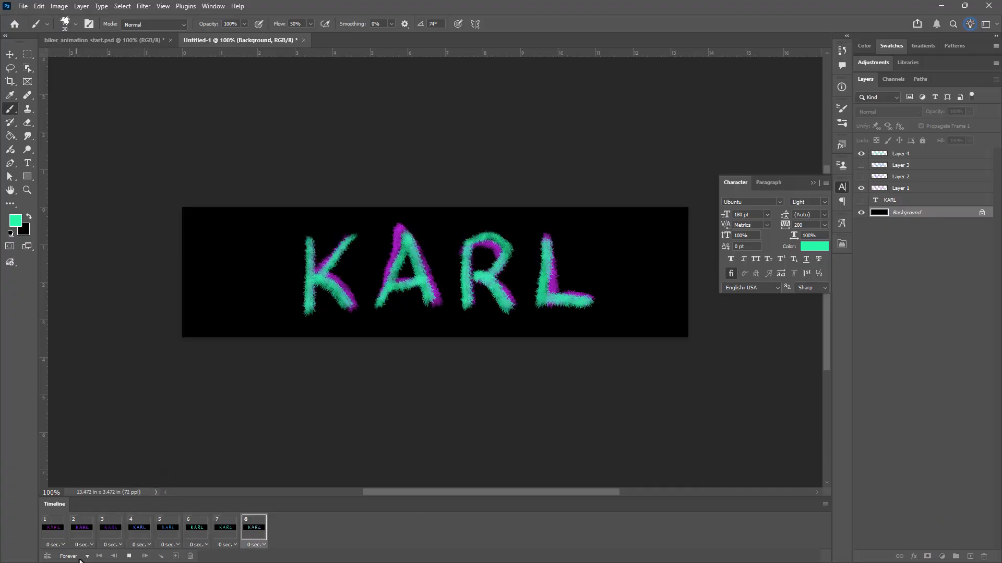
click(129, 556)
Set the animation's looping option to Once and play it through.
click(84, 556)
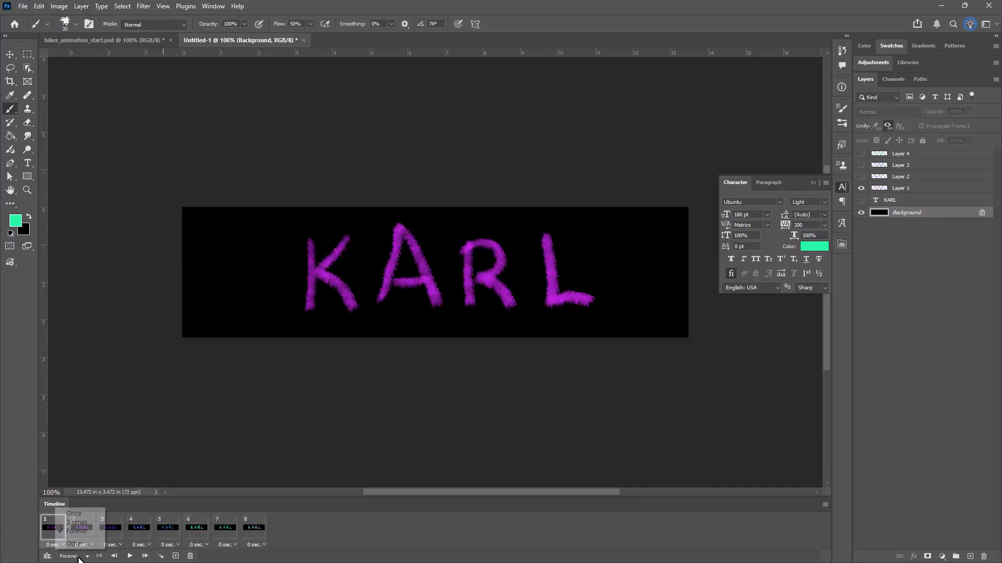
click(73, 514)
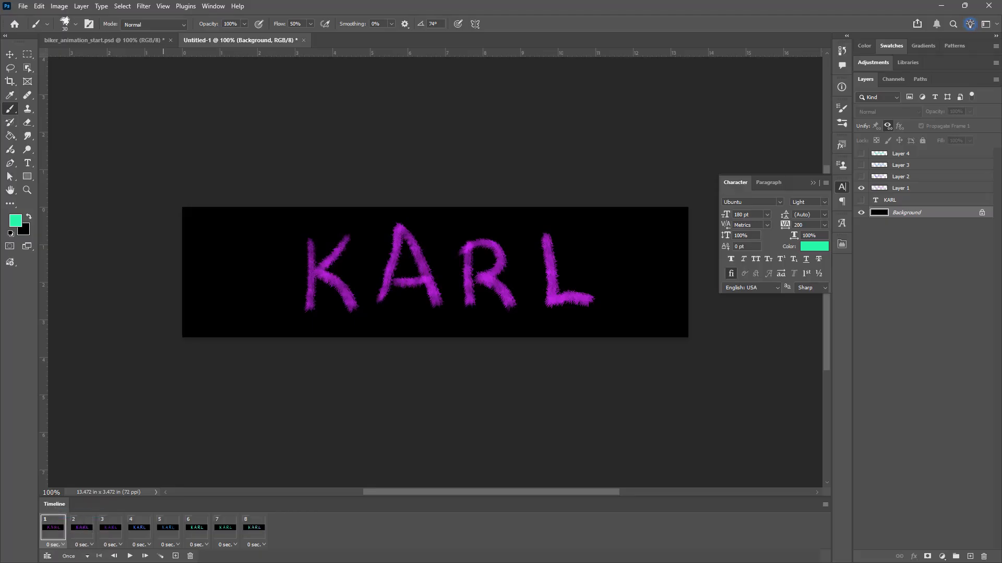
click(73, 558)
click(72, 558)
key(space)
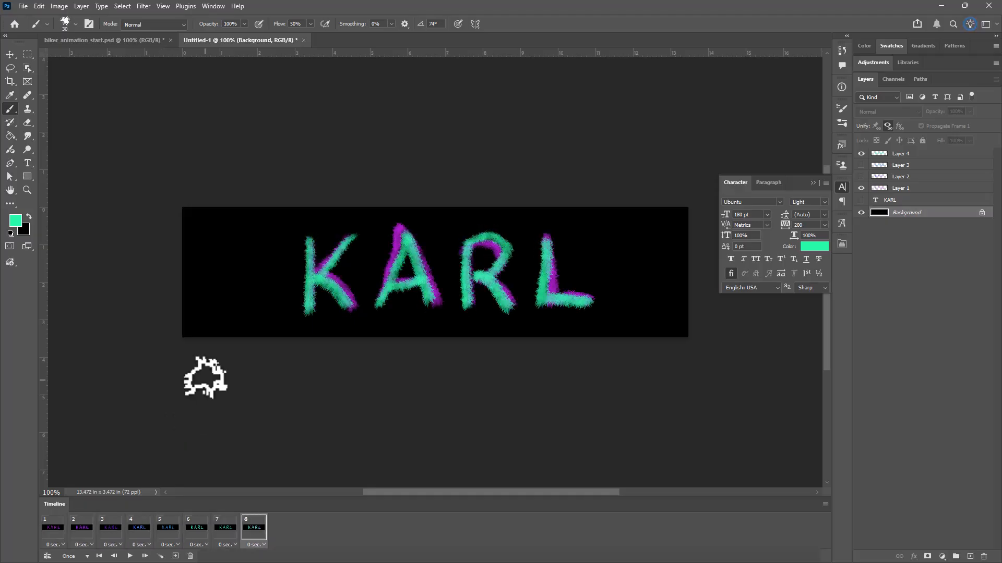
Set a custom loop count of 2 times for the animation and play it.
click(86, 558)
click(78, 543)
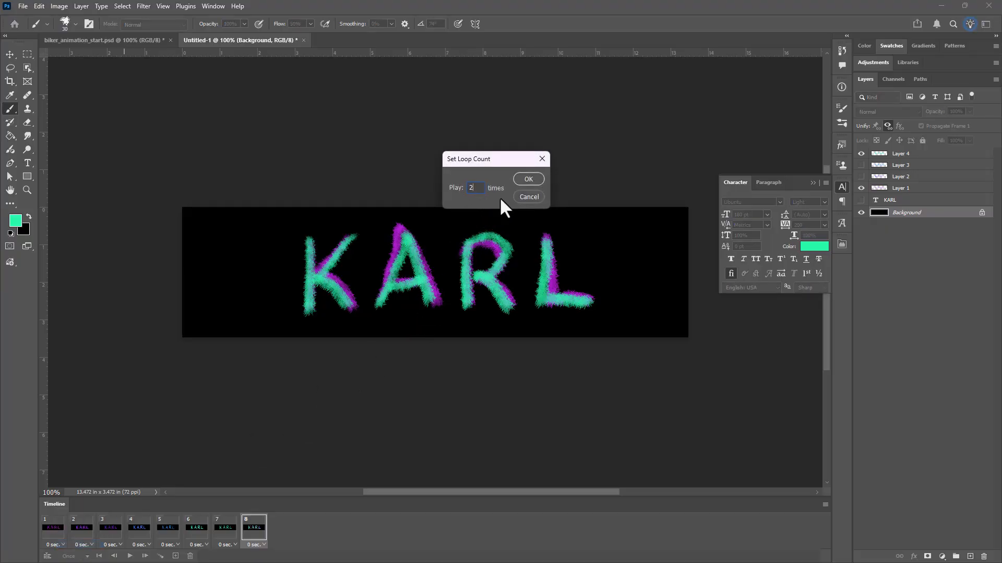
text(2)
click(528, 179)
key(space)
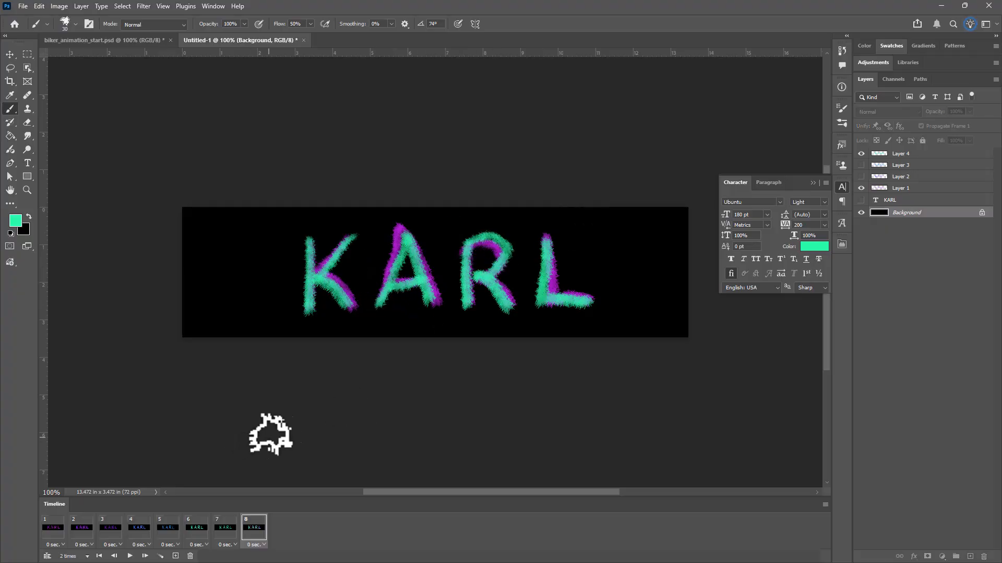
key(space)
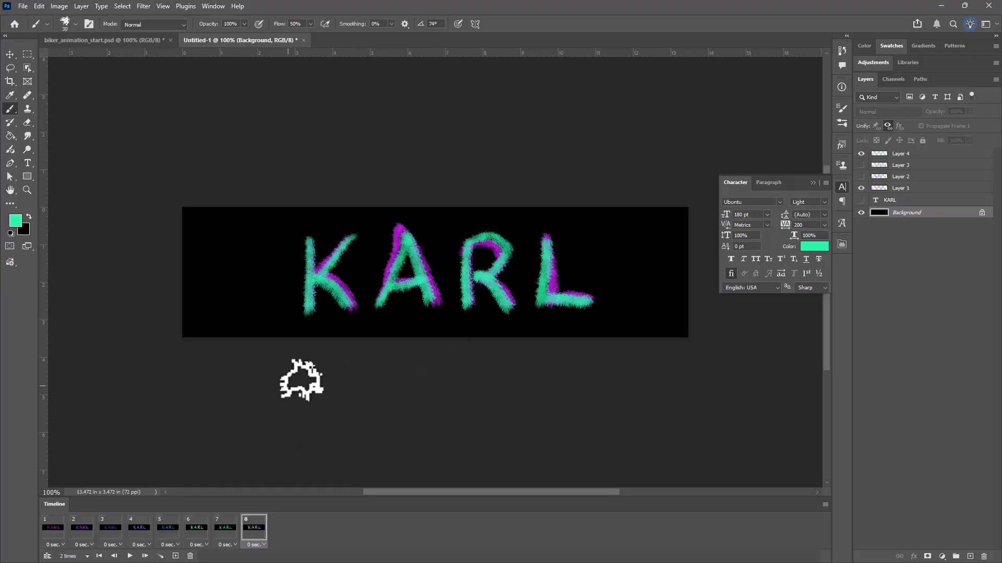
Duplicate all eight frames to the end of the timeline and set the looping option to Once.
click(53, 529)
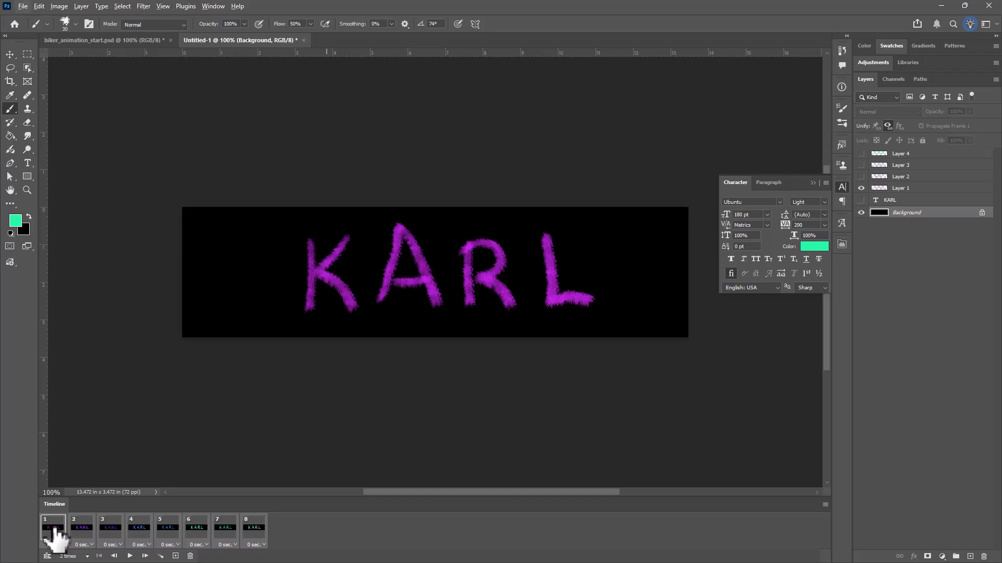
drag(54, 529, 289, 537)
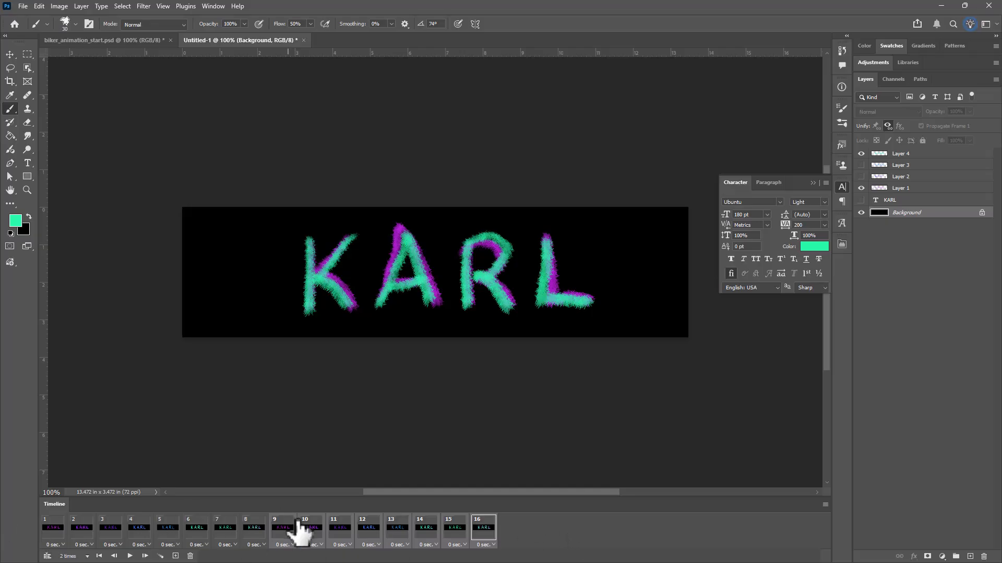
click(73, 556)
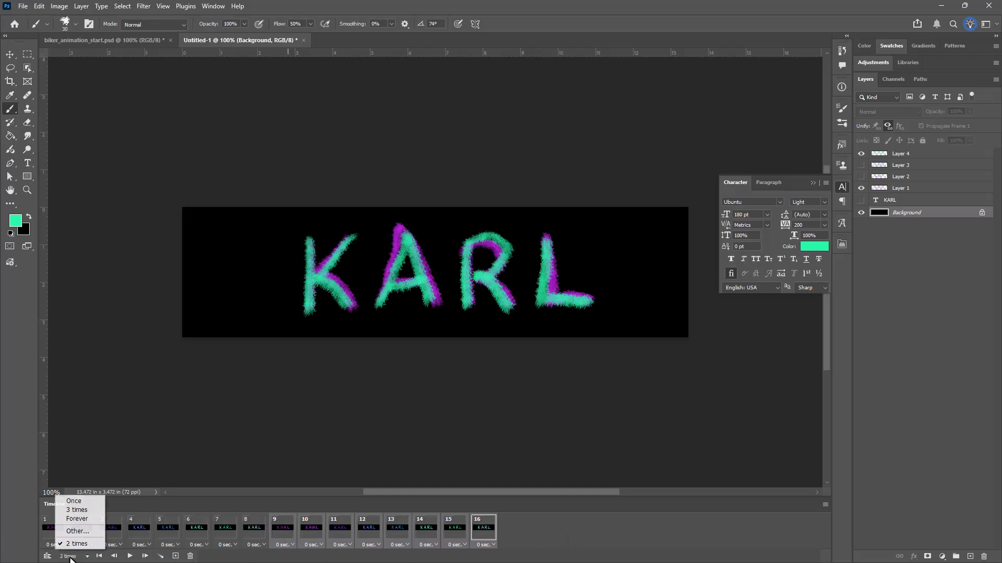
click(77, 501)
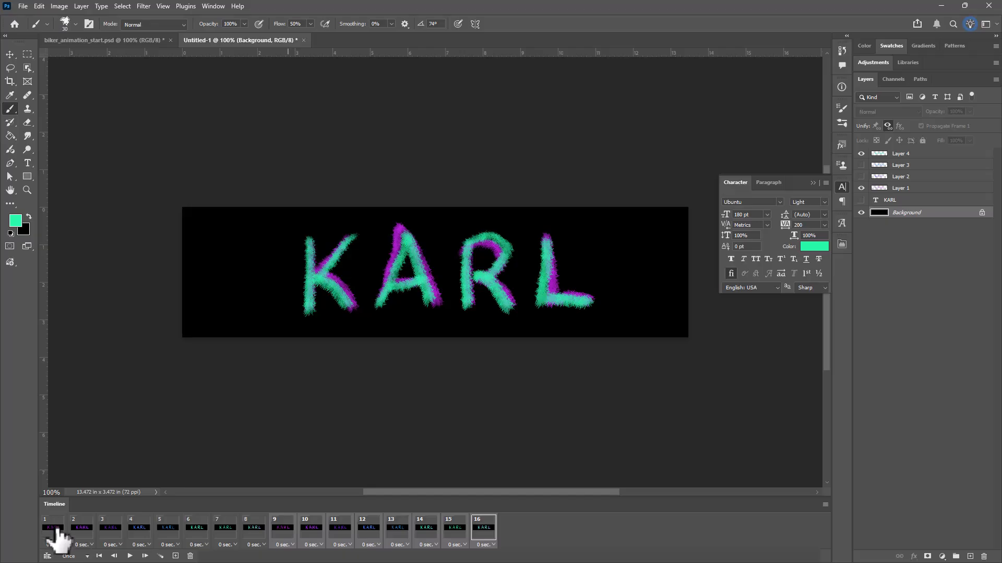
Play the extended animation from frame 1 to preview the full sequence.
click(57, 535)
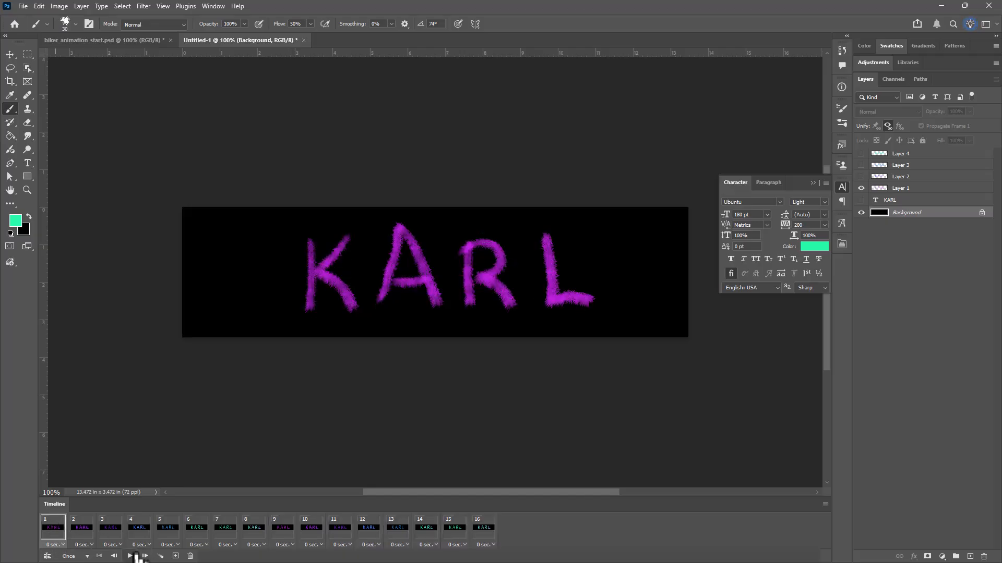
click(130, 556)
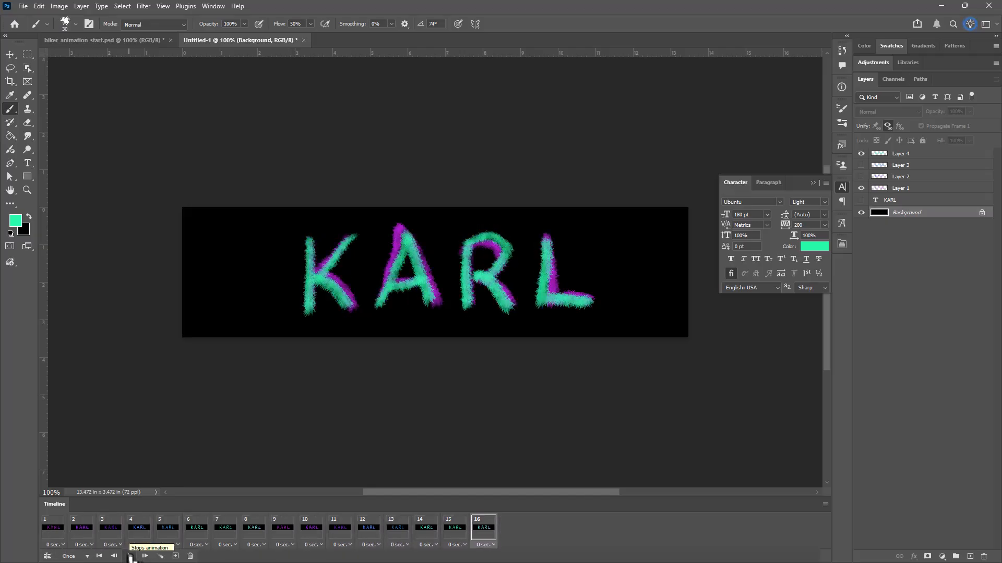
click(130, 556)
Add frame 17 with Layer 4 hidden so only Layer 1 shows over the background, and duplicate it as frame 18.
click(175, 557)
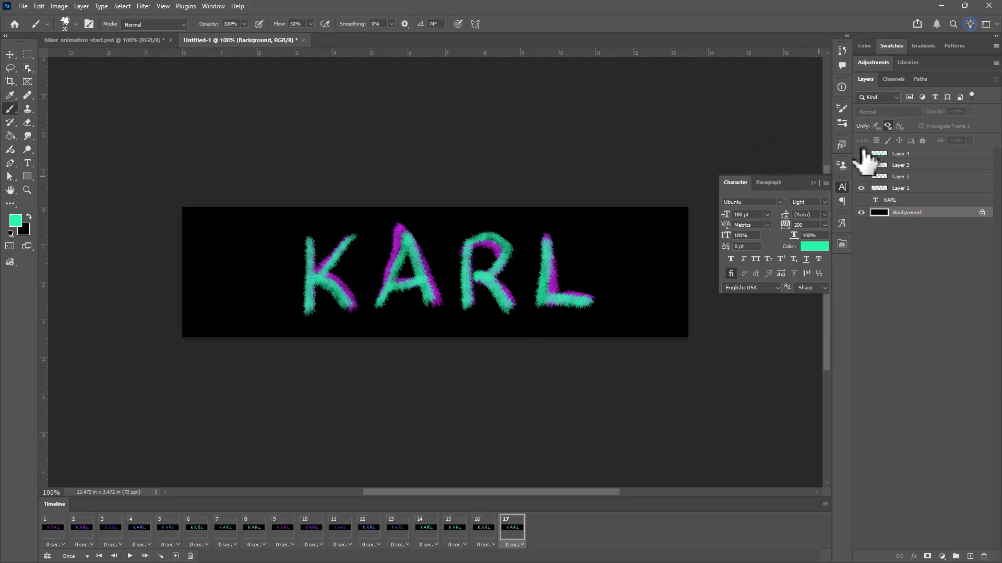
click(861, 154)
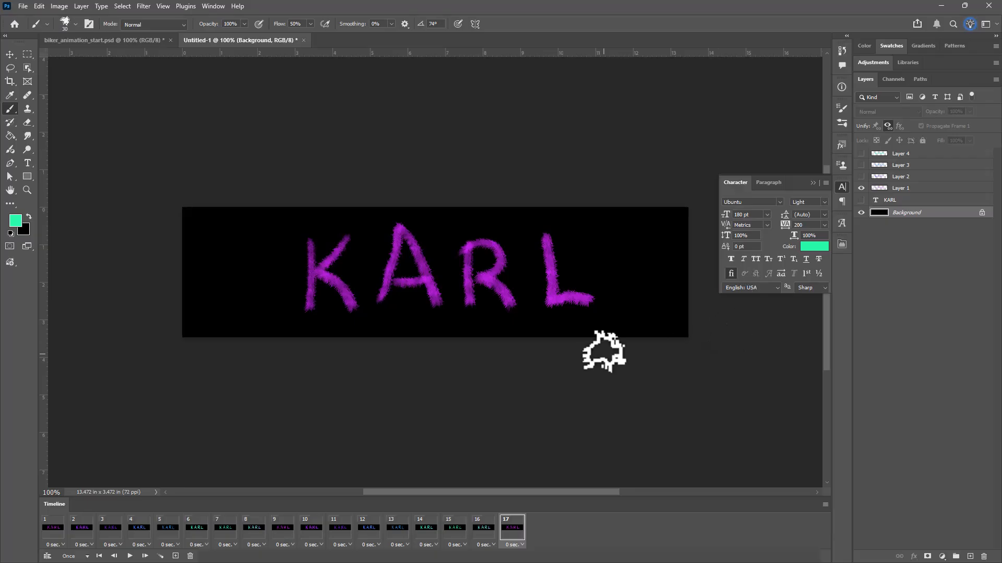
click(176, 556)
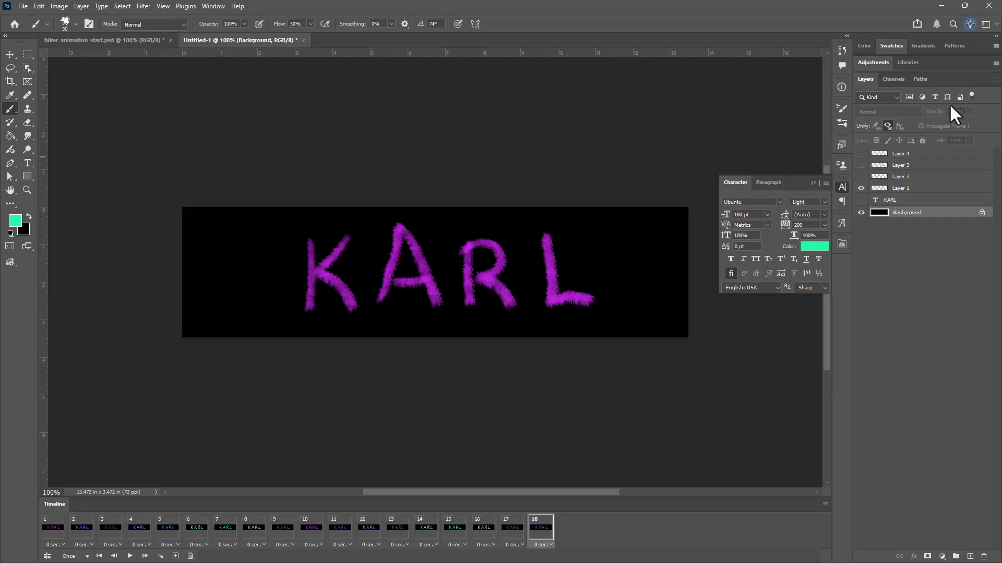
Lower Layer 1's opacity to 0% in frame 18 and compare the frame with frame 17.
click(899, 189)
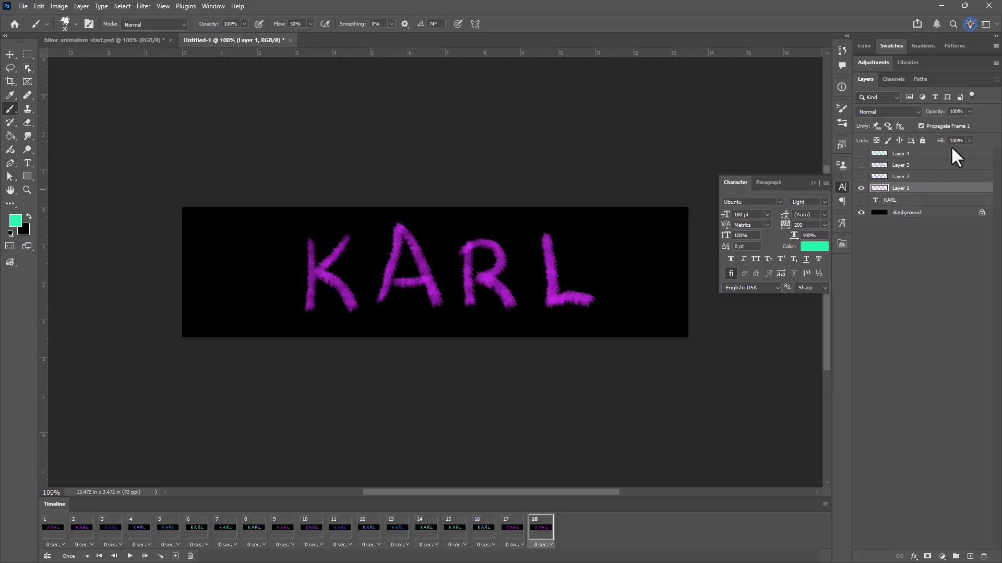
click(968, 112)
drag(971, 121, 917, 125)
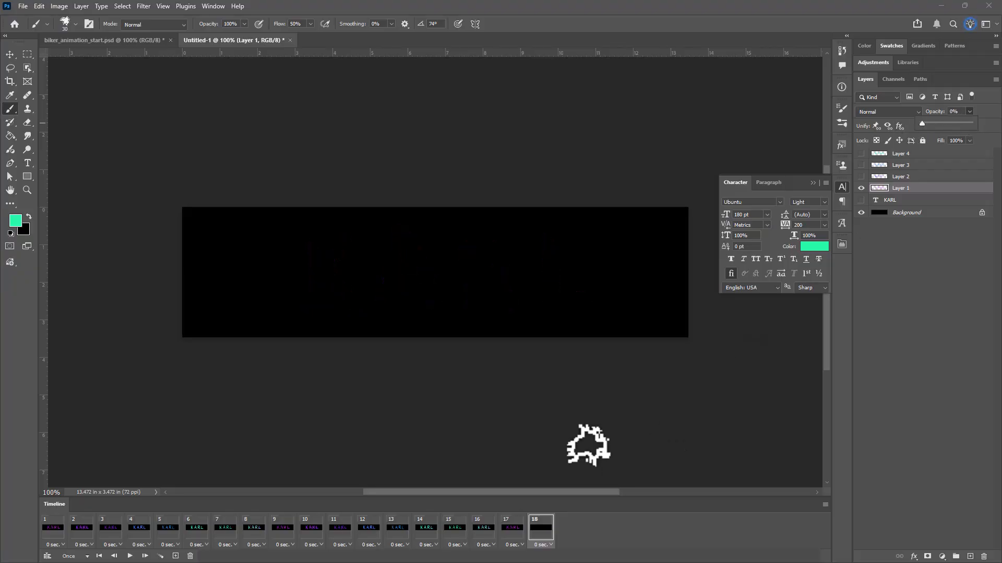
click(519, 526)
click(539, 529)
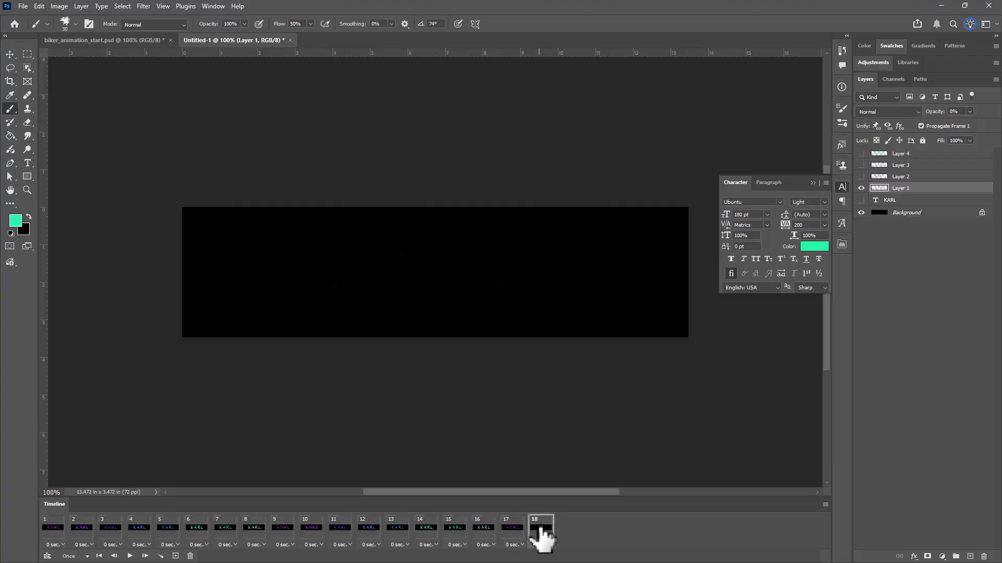
Set Layer 1's opacity to 75% in frame 18.
click(961, 112)
text(75)
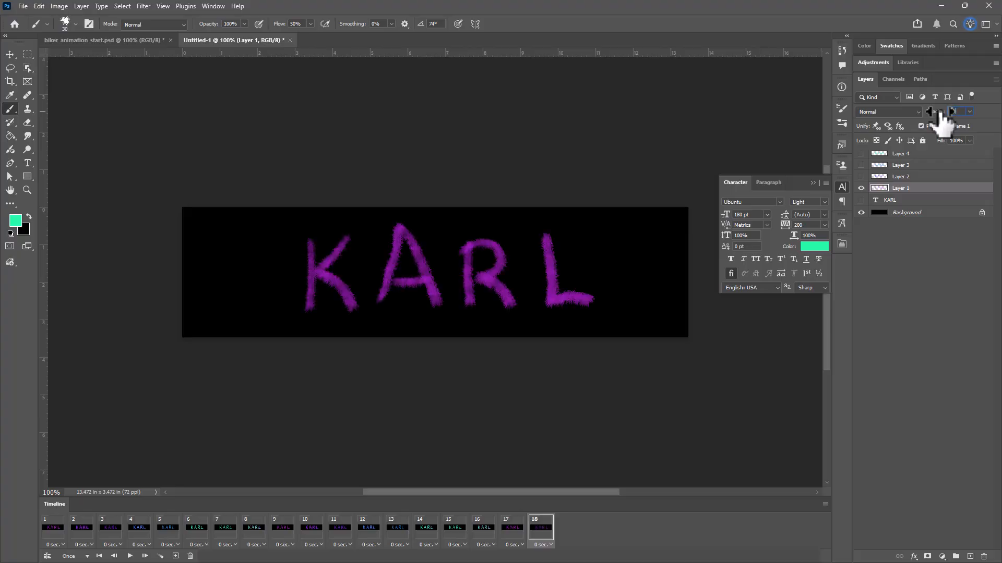
Duplicate frame 18 as frame 19 and set Layer 1's opacity to 60% in the new frame.
click(175, 556)
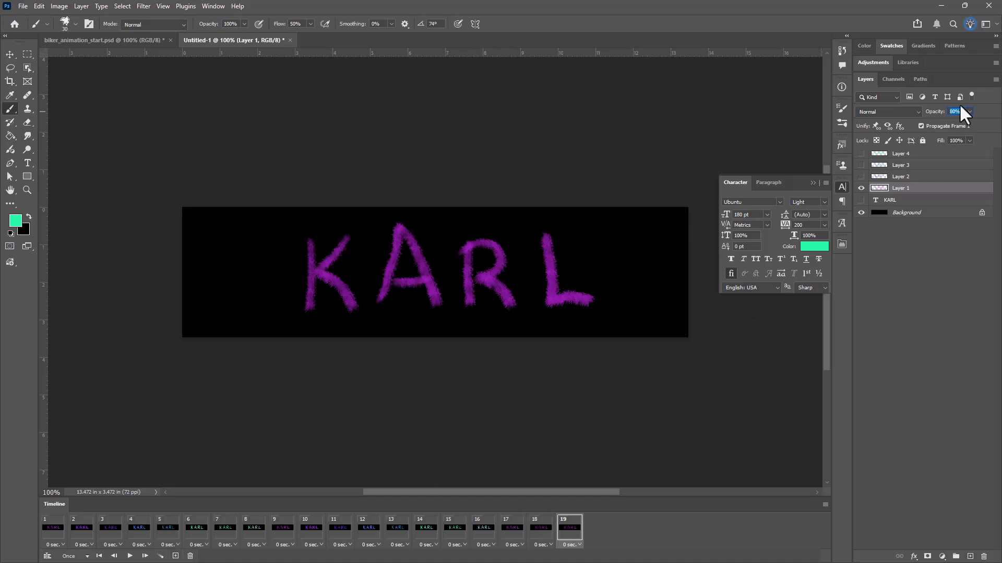
text(60)
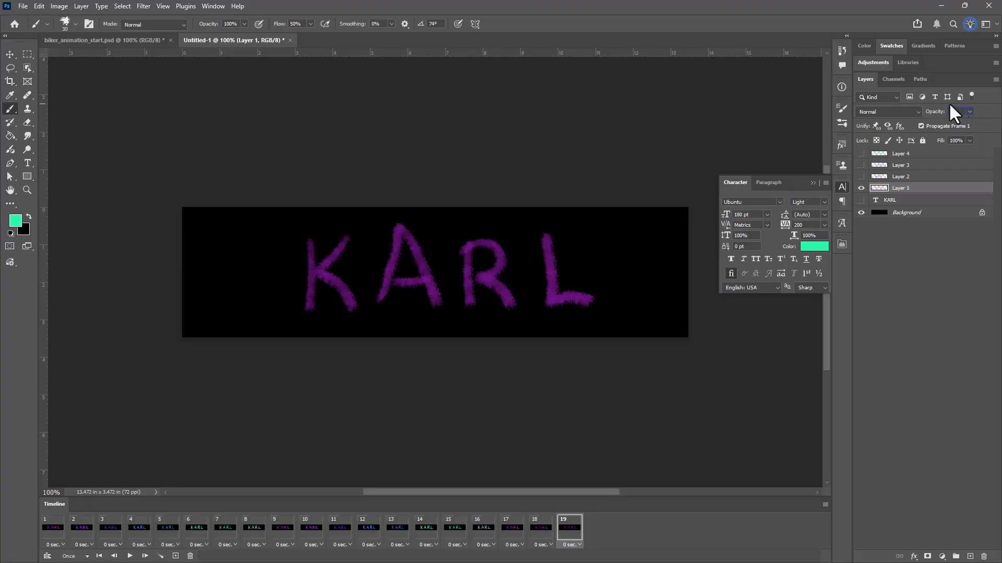
Delete frames 18 and 19 from the animation.
click(537, 531)
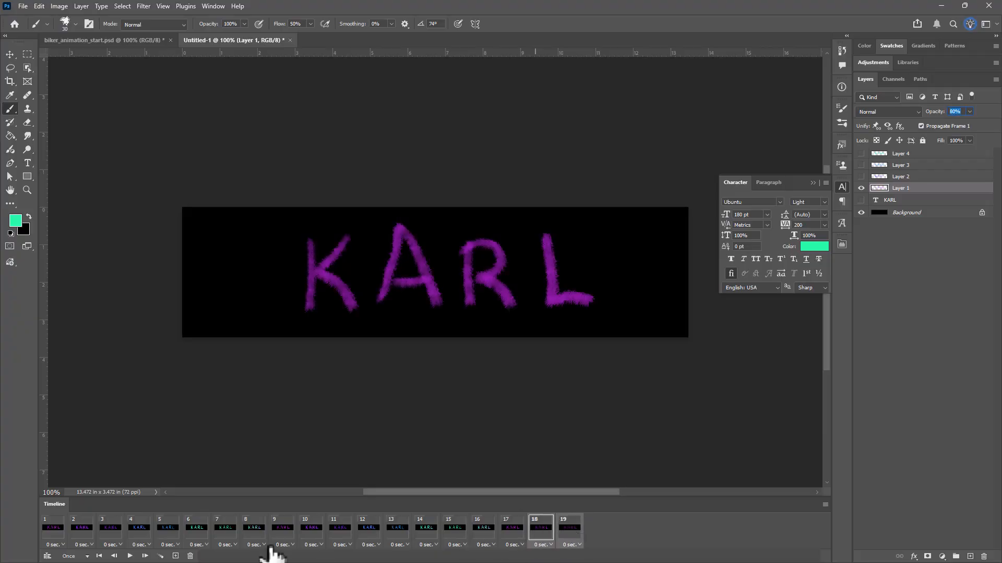
click(190, 557)
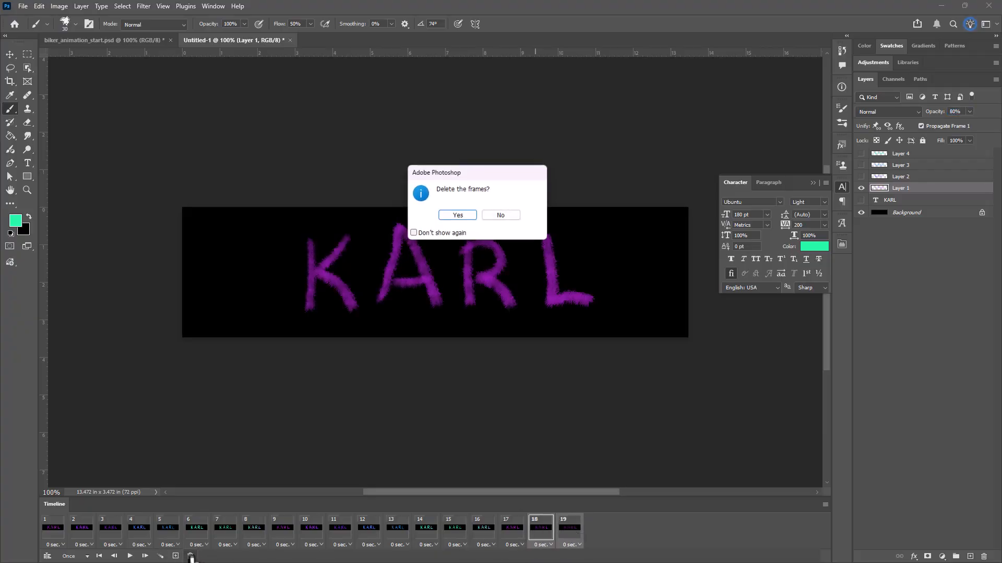
click(469, 215)
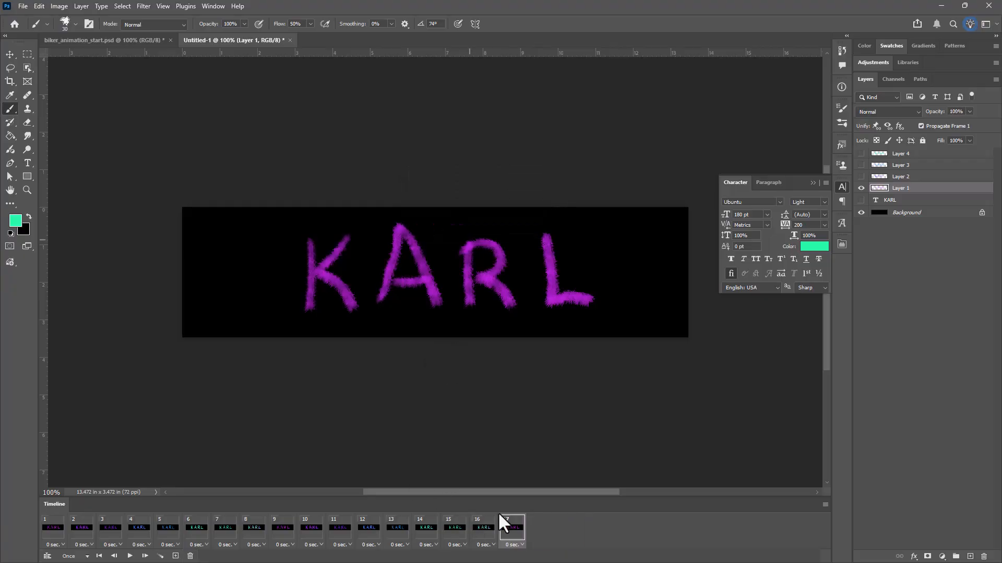
Duplicate frame 17 as frame 18, lower Layer 1's opacity to 0% there, and compare the two frames.
click(176, 556)
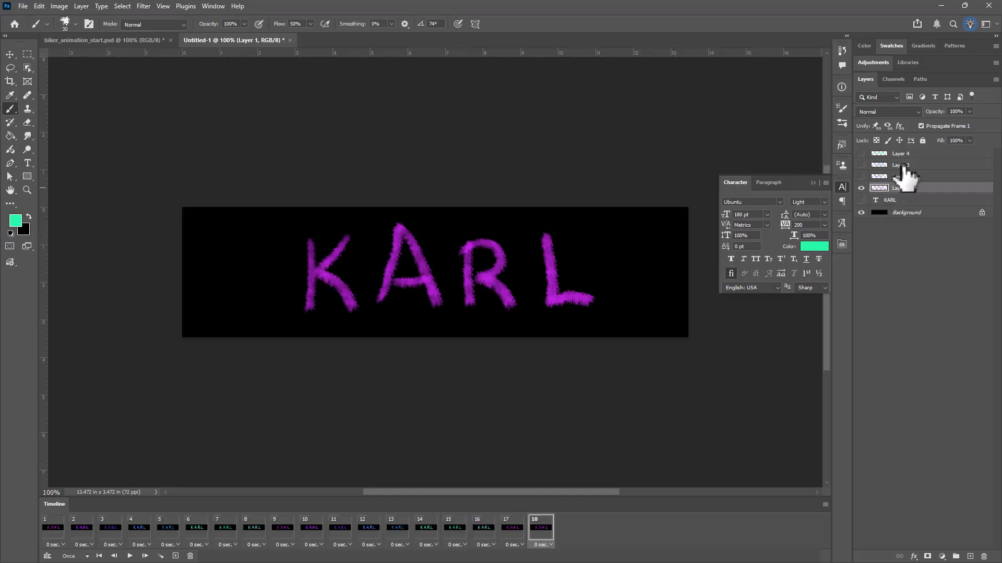
click(967, 112)
drag(965, 124, 899, 124)
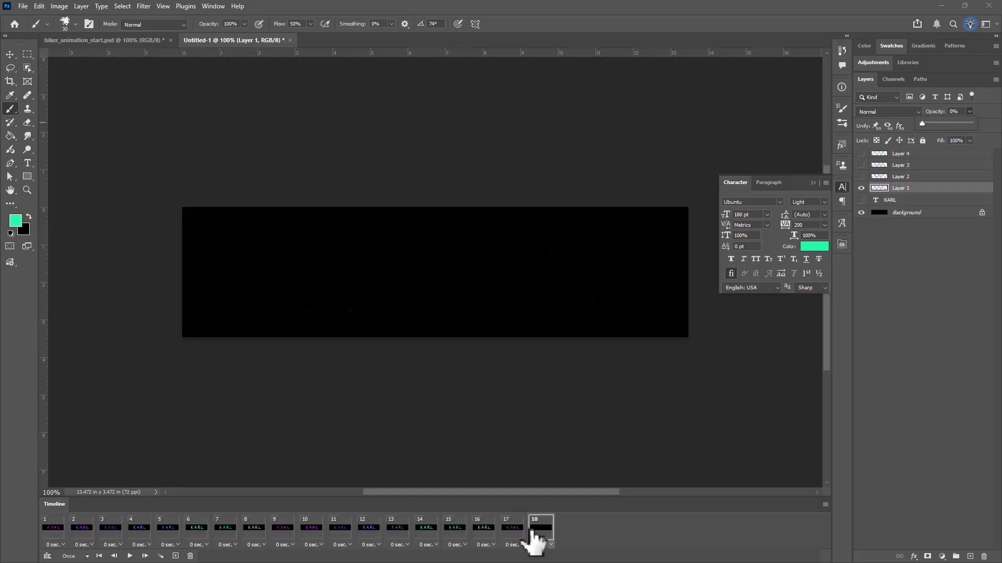
click(510, 535)
click(538, 531)
Tween frame 17 with the next frame, adding 5 frames for all layers with position, opacity and effects included.
click(519, 531)
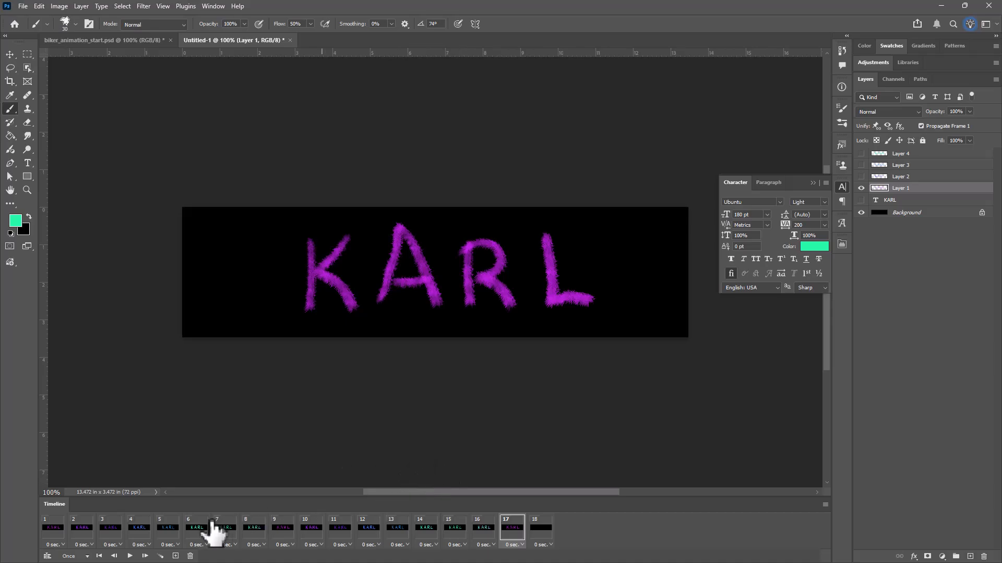
click(162, 557)
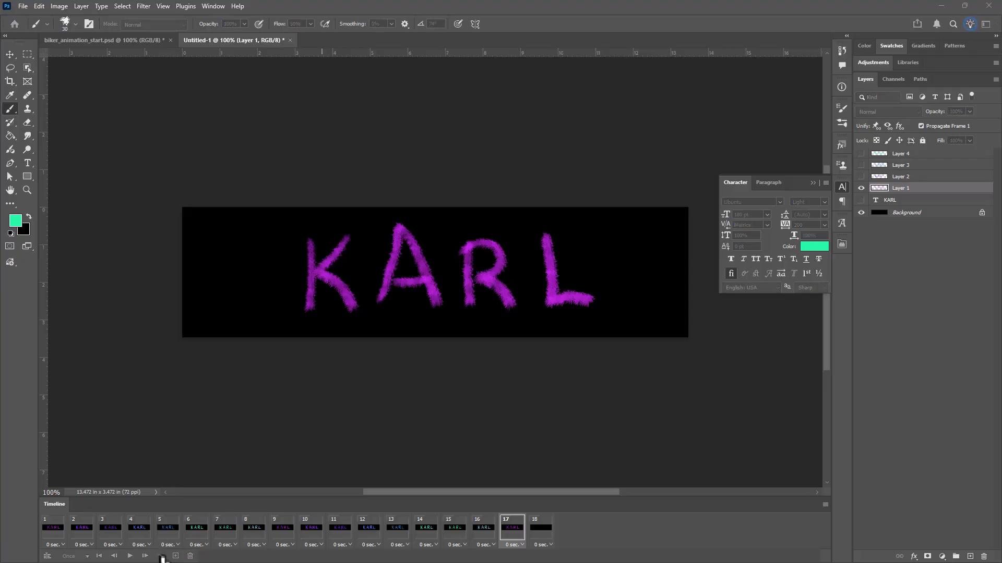
drag(430, 263, 447, 163)
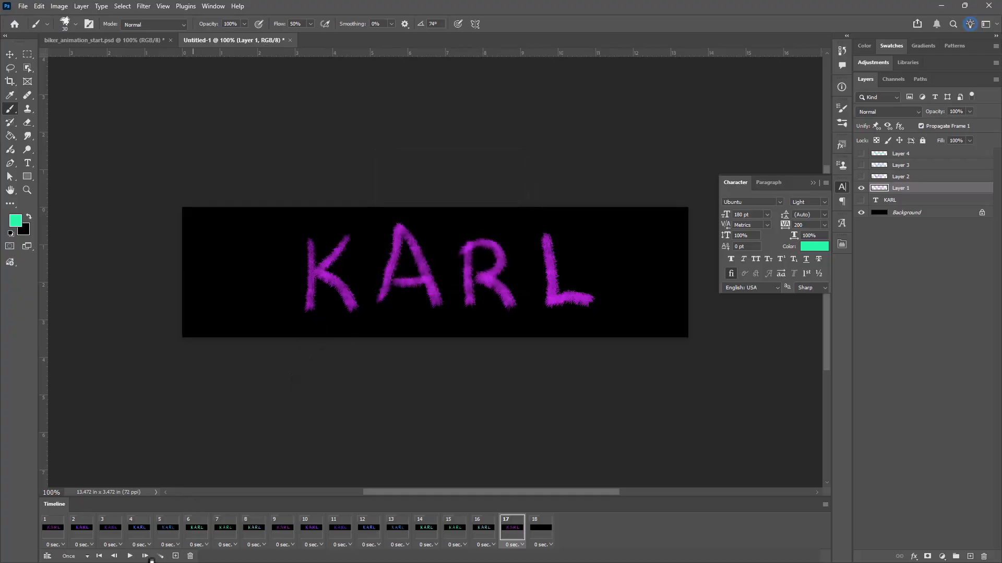
click(160, 556)
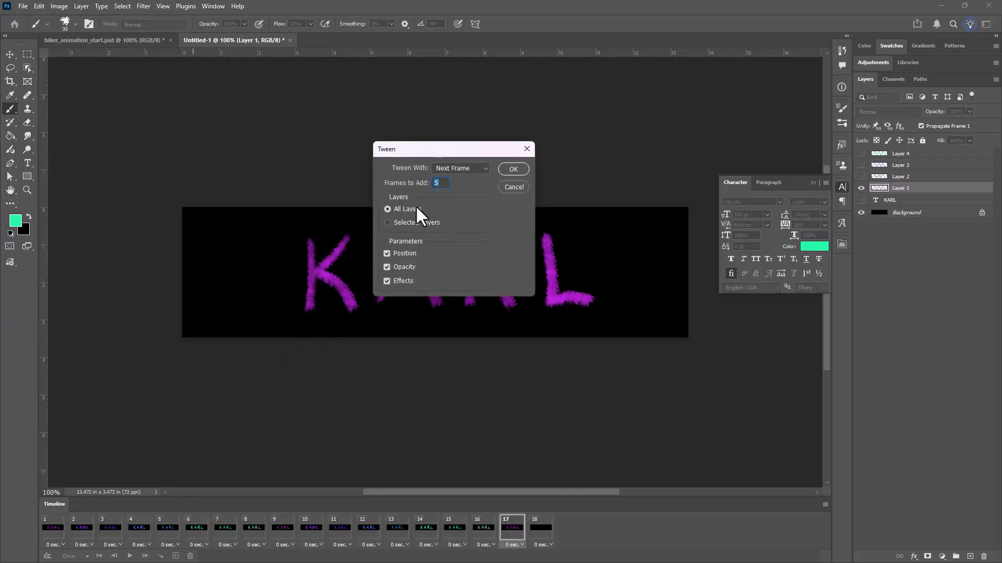
drag(461, 148, 654, 90)
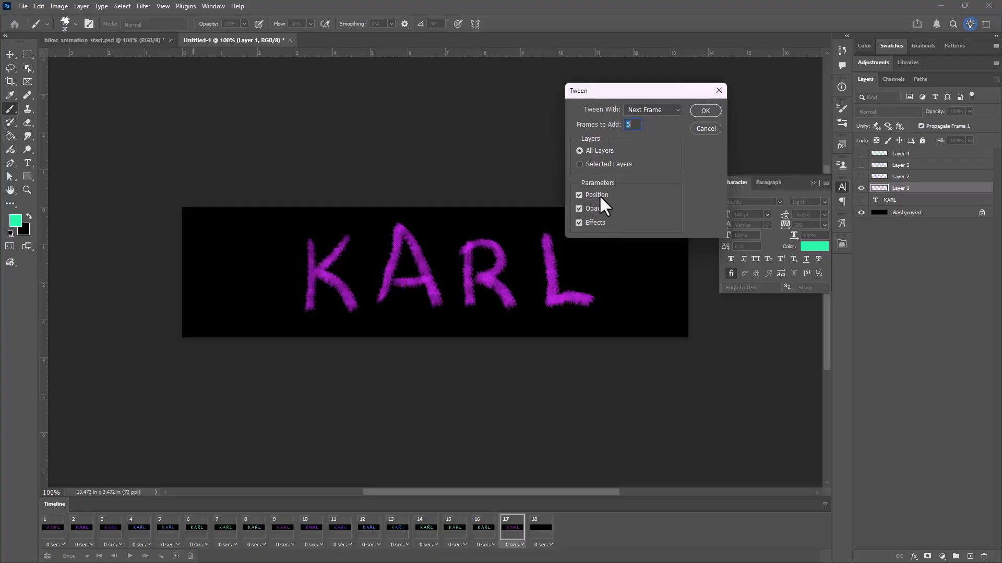
click(653, 110)
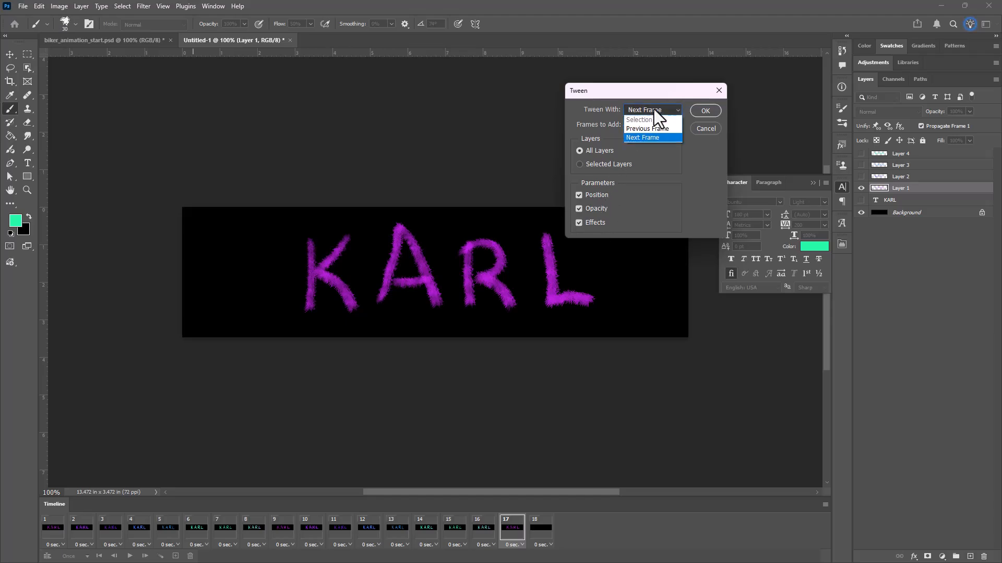
click(644, 137)
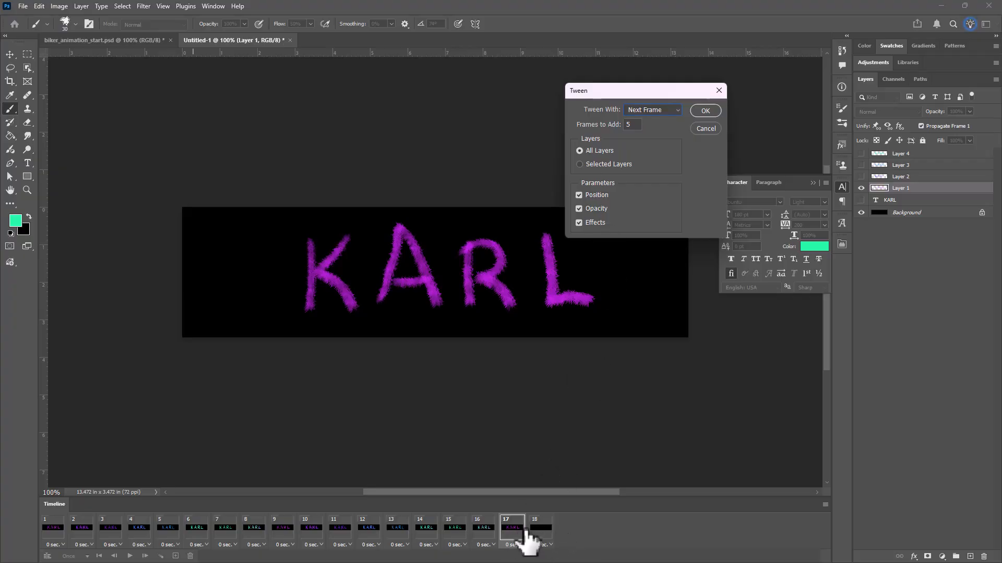
click(704, 111)
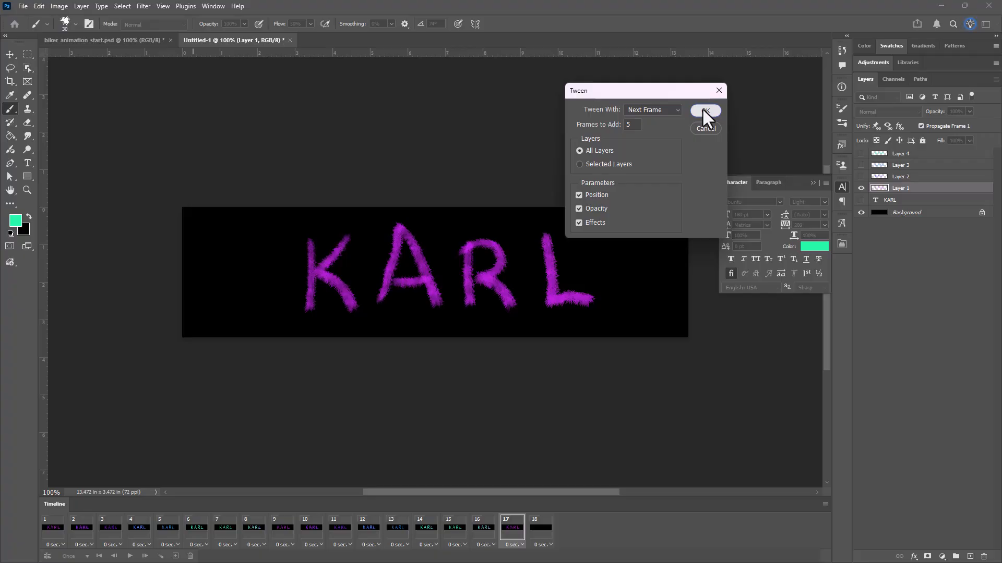
Step through frames 18 to 23 to check the tweened fade-out, and play the animation.
click(540, 528)
click(573, 531)
click(602, 529)
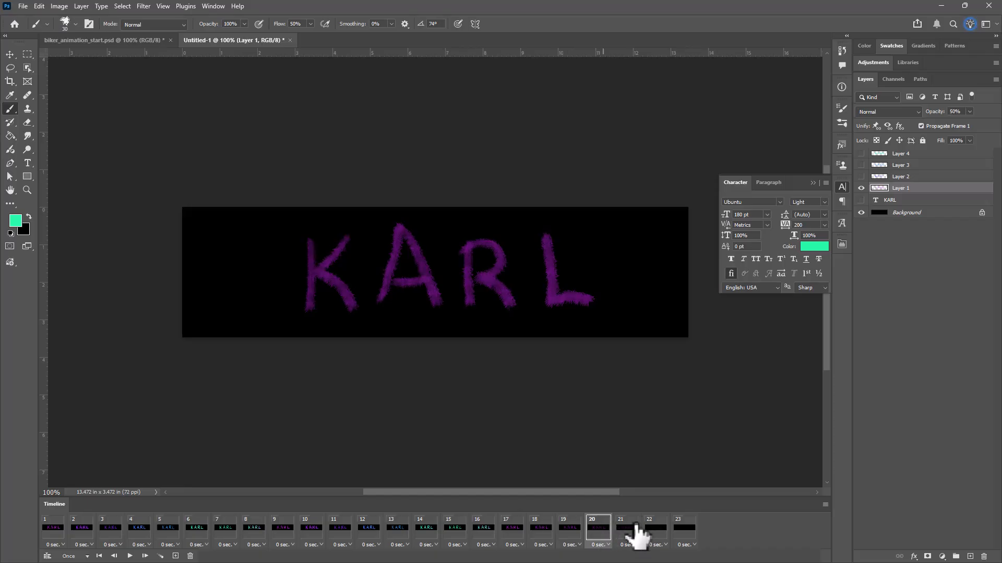
click(635, 531)
click(652, 532)
click(683, 532)
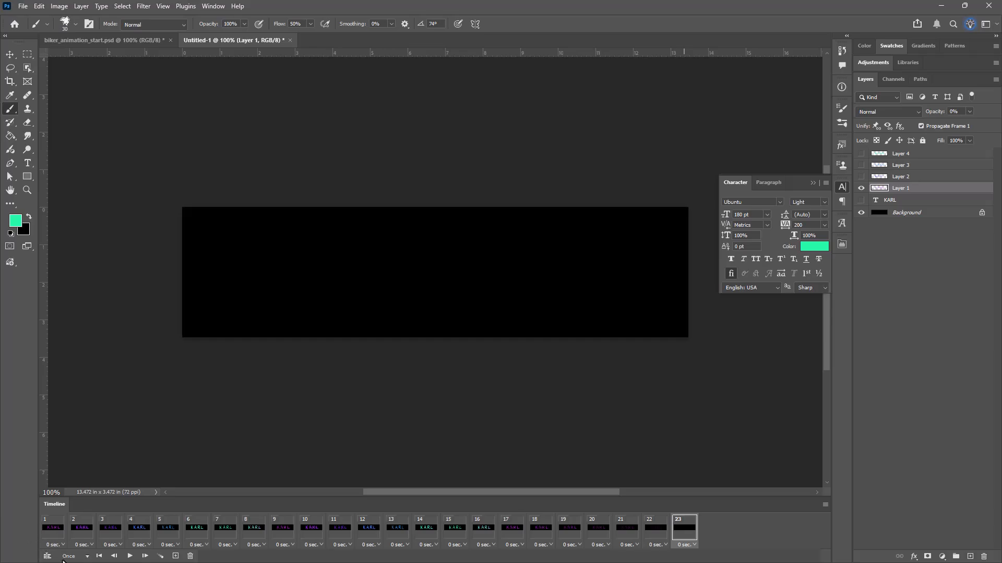
click(130, 556)
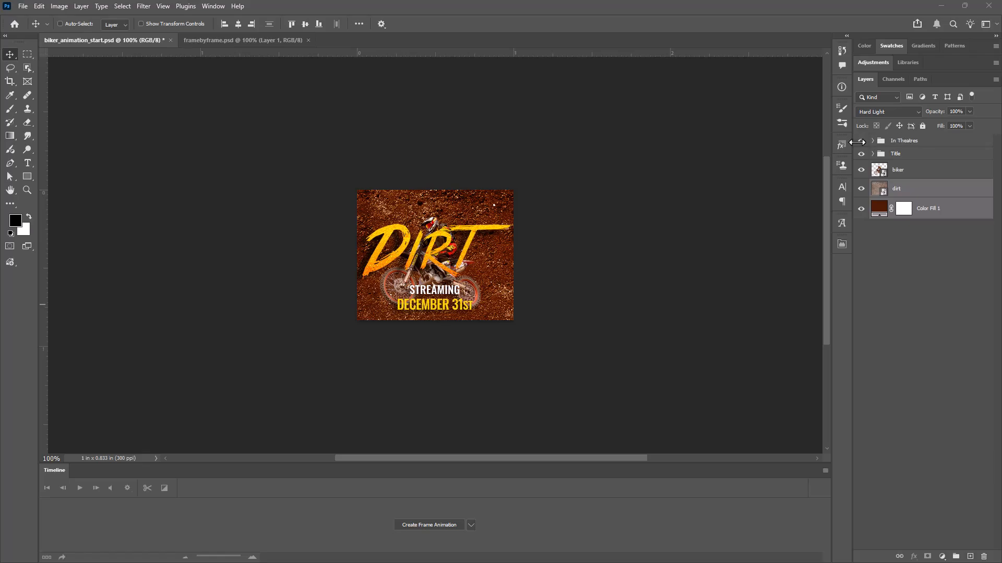
Hide the In Theatres and Title groups in biker_animation_start.psd and select the biker layer.
click(865, 141)
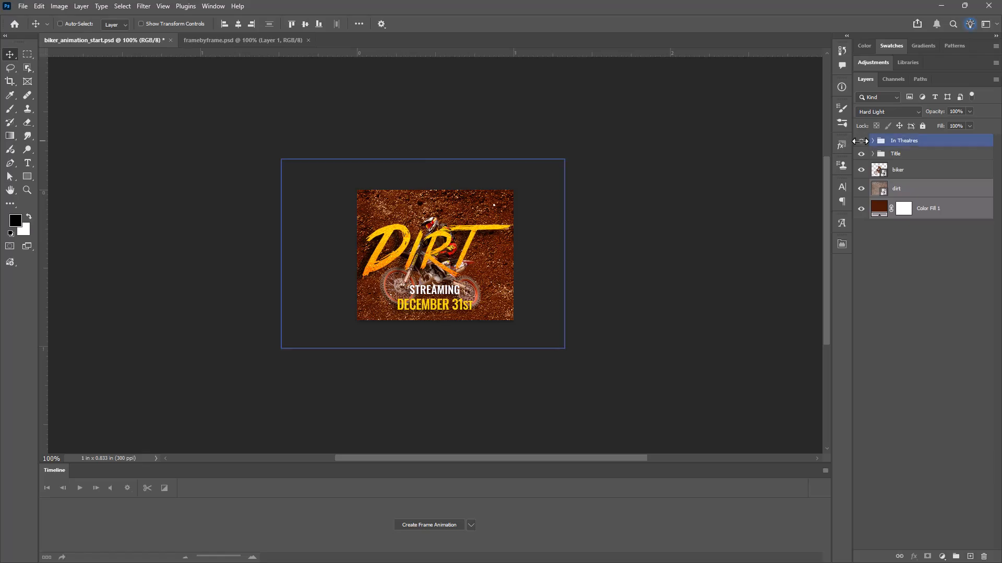
click(861, 141)
click(861, 154)
click(906, 171)
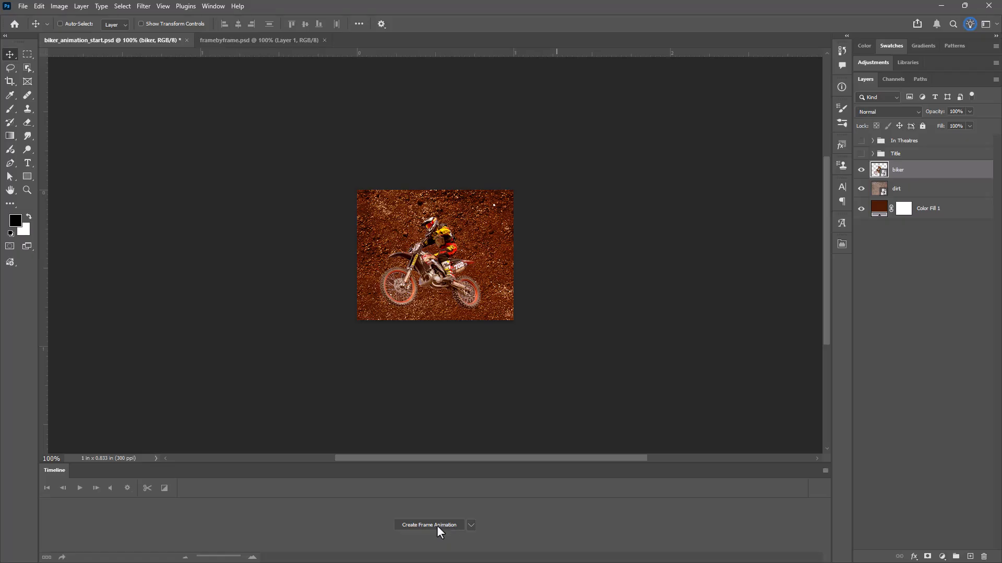
Choose the frame animation type, hide and redisplay the Timeline panel, and create the frame animation.
click(471, 525)
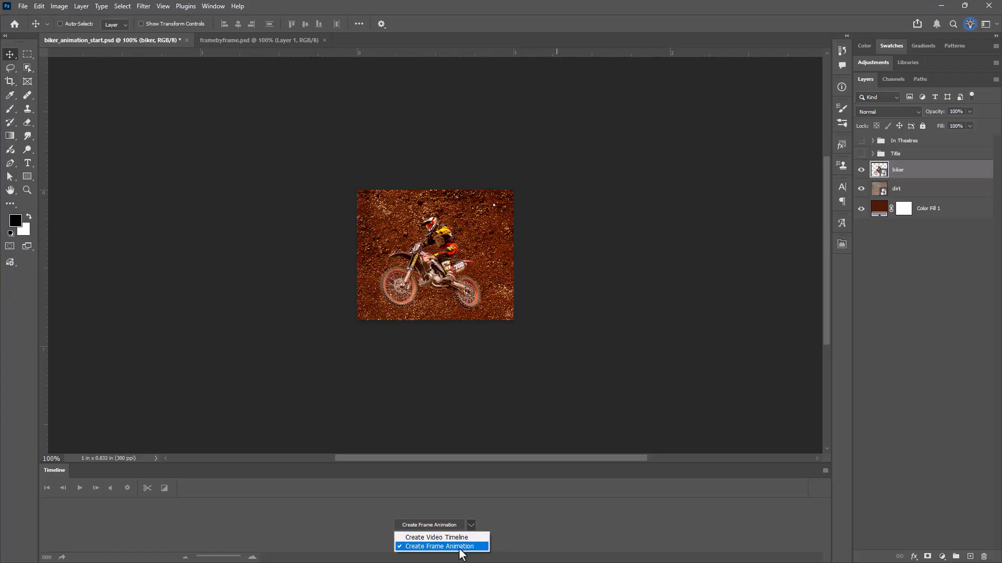
click(462, 547)
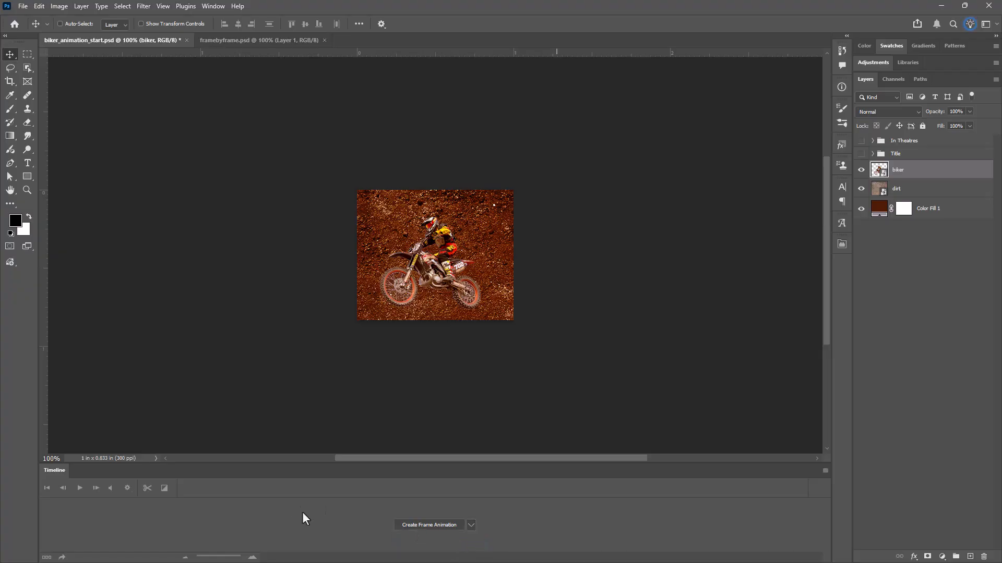
click(213, 6)
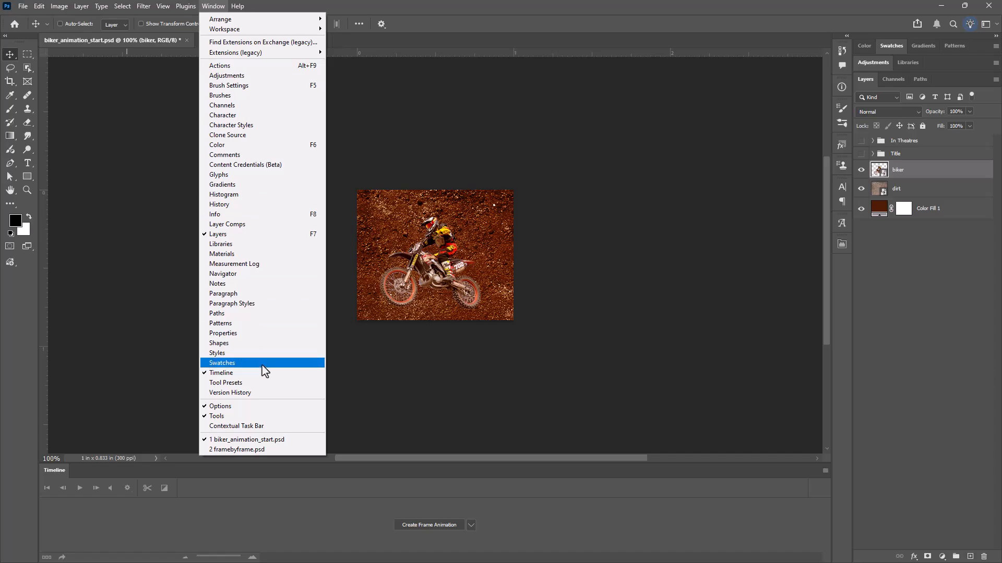
click(263, 373)
click(212, 6)
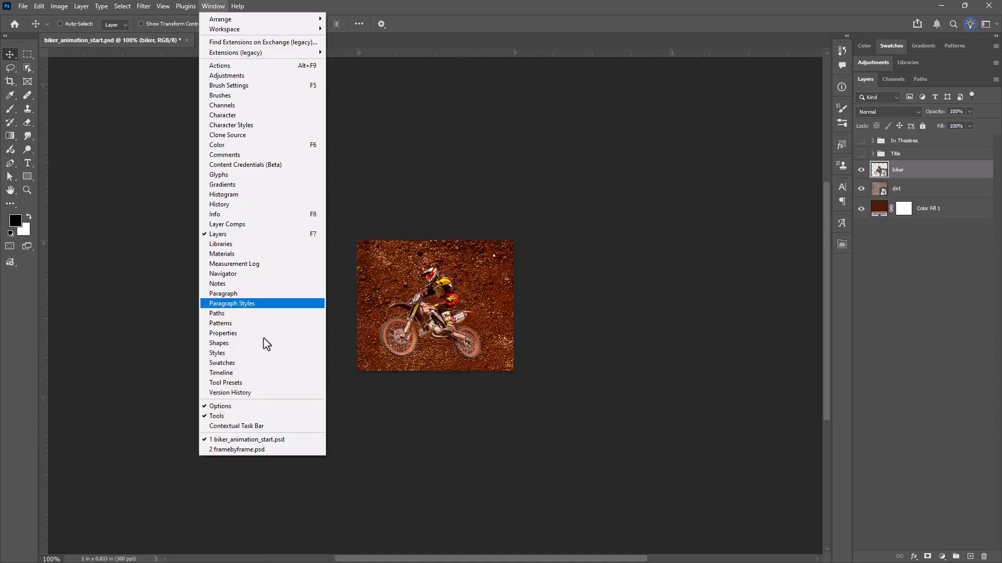
click(264, 372)
click(430, 526)
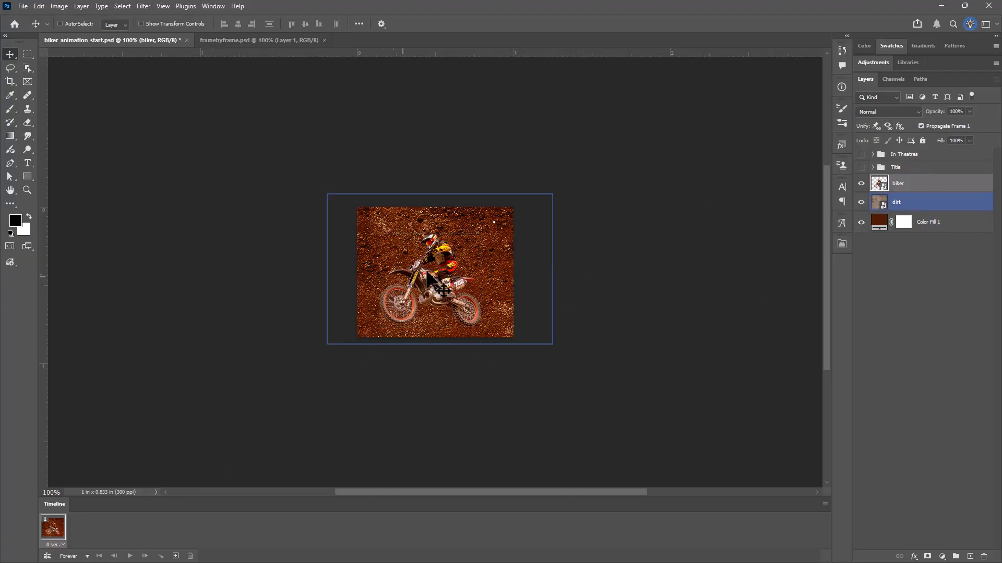
Move the biker partly off the canvas's lower-right edge in frame 1, and add frame 2 with the biker moved to the canvas's left side.
drag(463, 297, 553, 307)
click(176, 557)
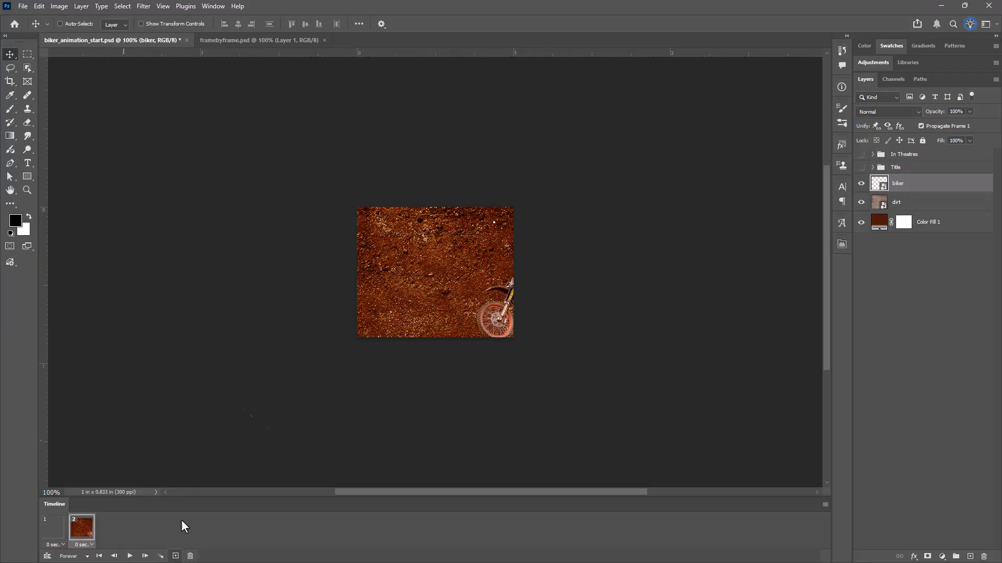
drag(485, 328, 371, 299)
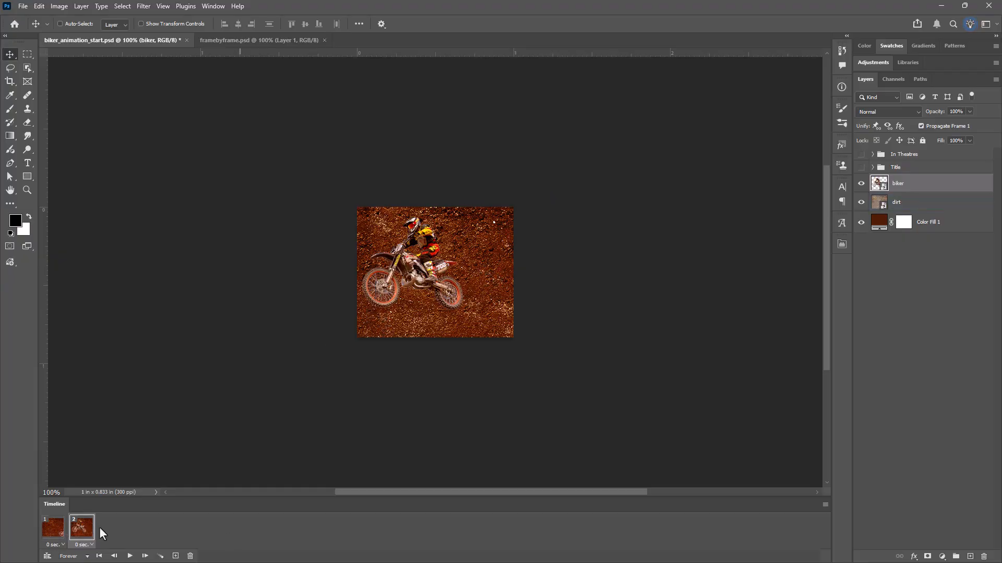
Tween frame 1 with the next frame, adding 5 frames for all layers with position, opacity and effects included.
click(62, 536)
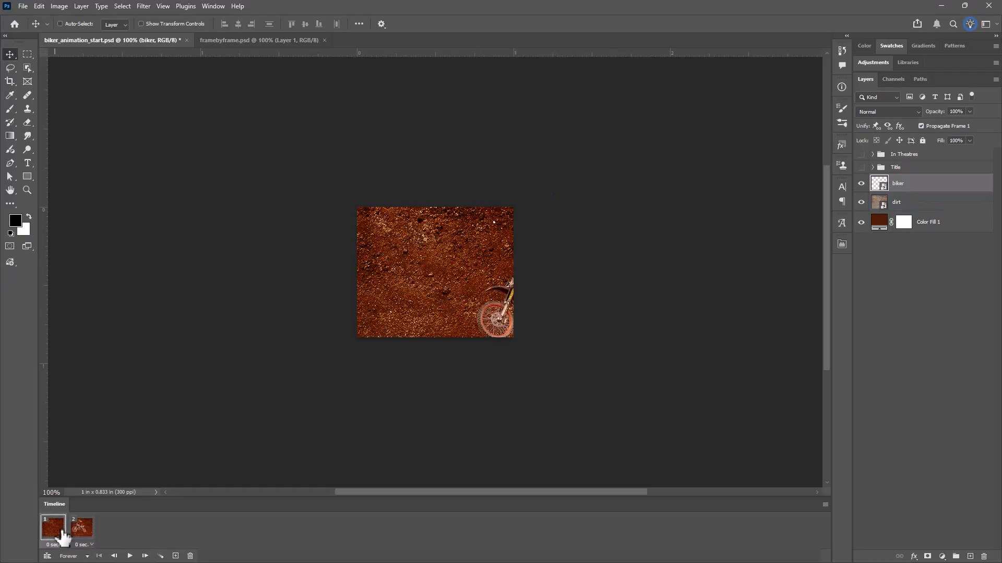
click(161, 556)
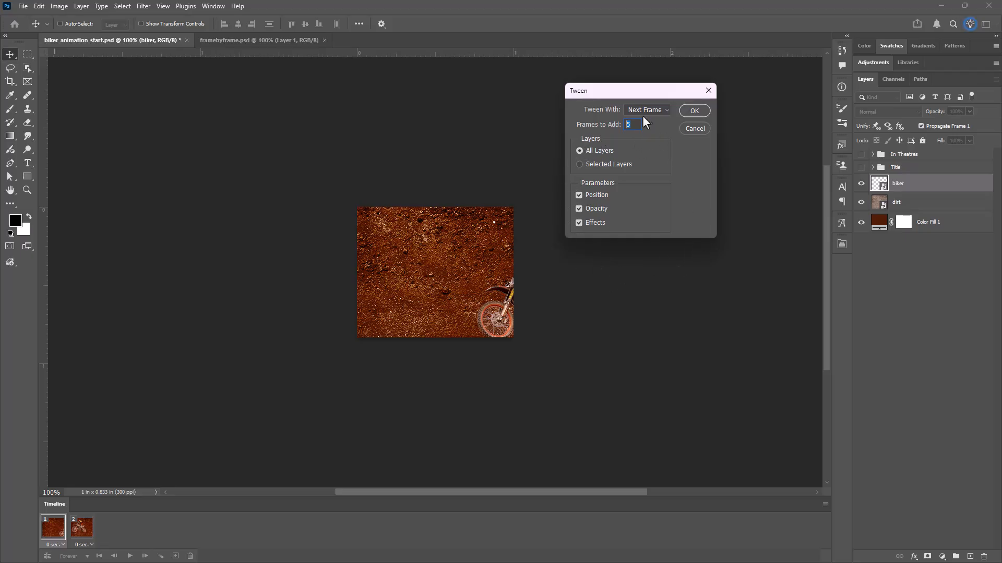
click(695, 110)
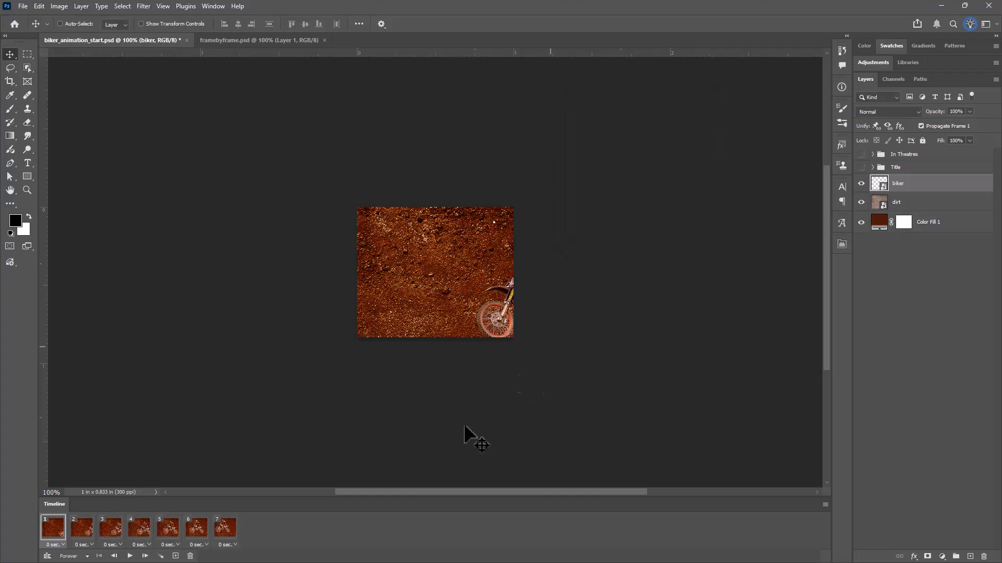
Play the biker animation to preview the motion, stop it, and view frame 7.
key(space)
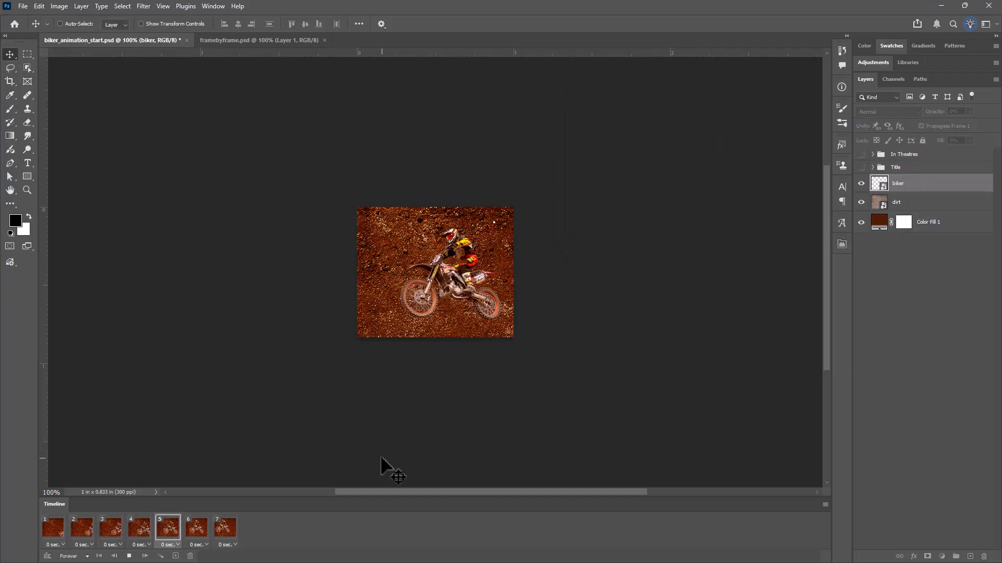
key(space)
click(227, 527)
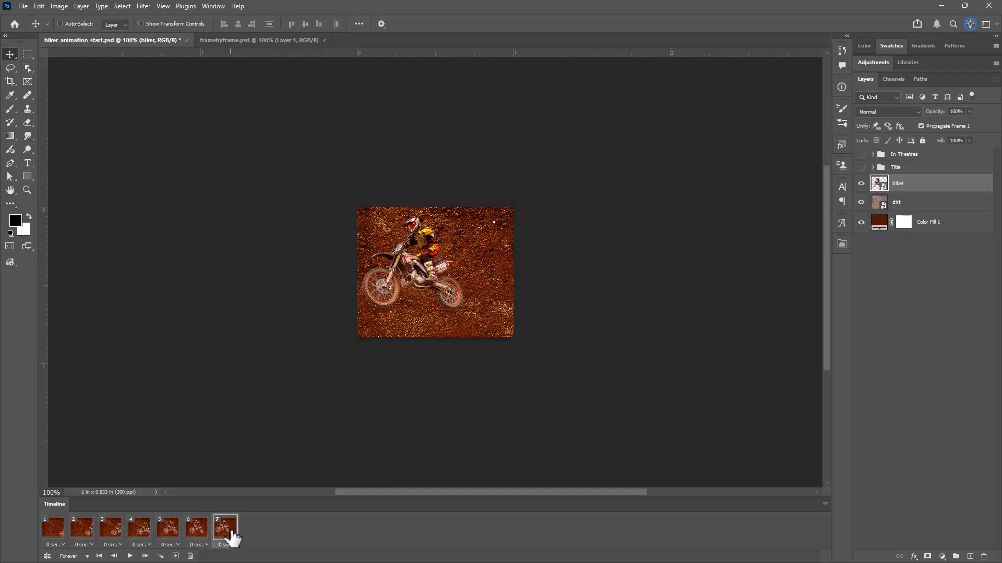
Delete frames 2 through 7 from the biker animation, leaving only frame 1.
click(83, 529)
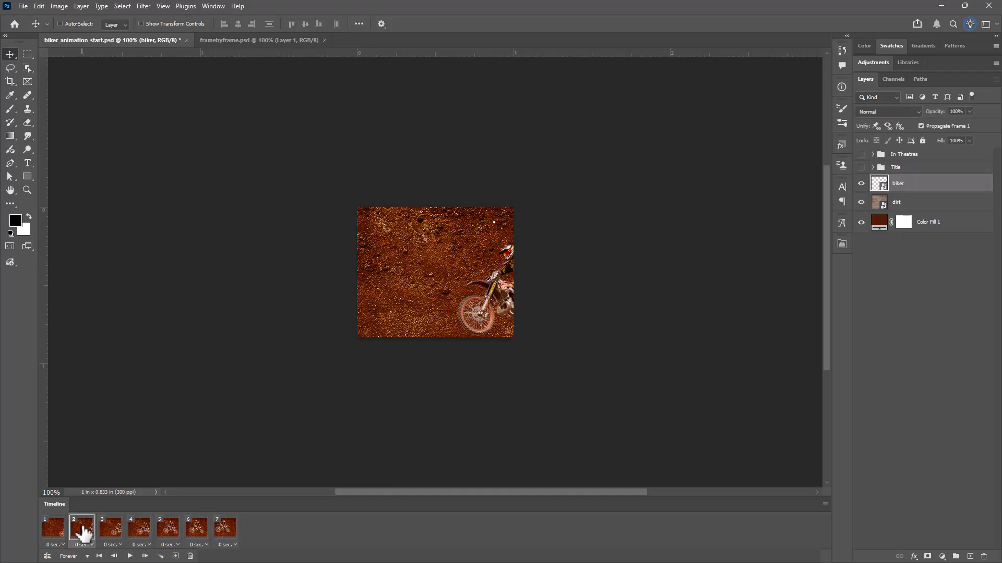
shift+click(227, 528)
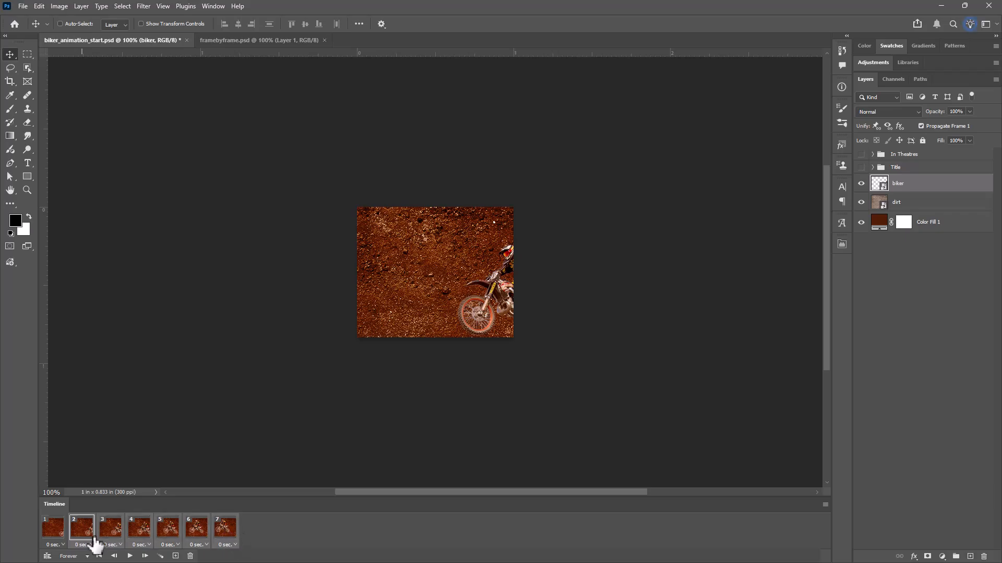
click(190, 556)
click(448, 213)
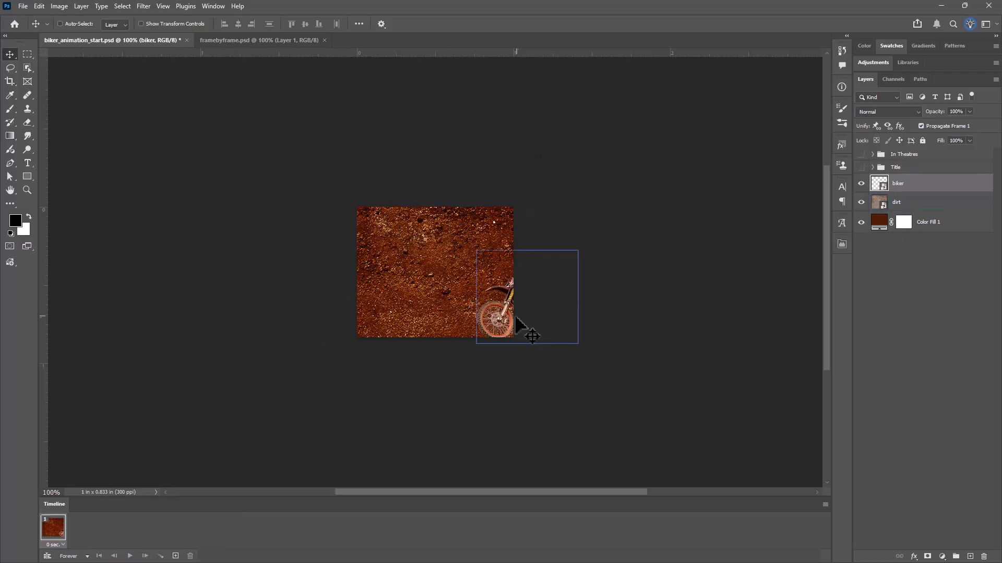
Move the biker to the middle of the canvas in frame 1.
drag(496, 320, 404, 300)
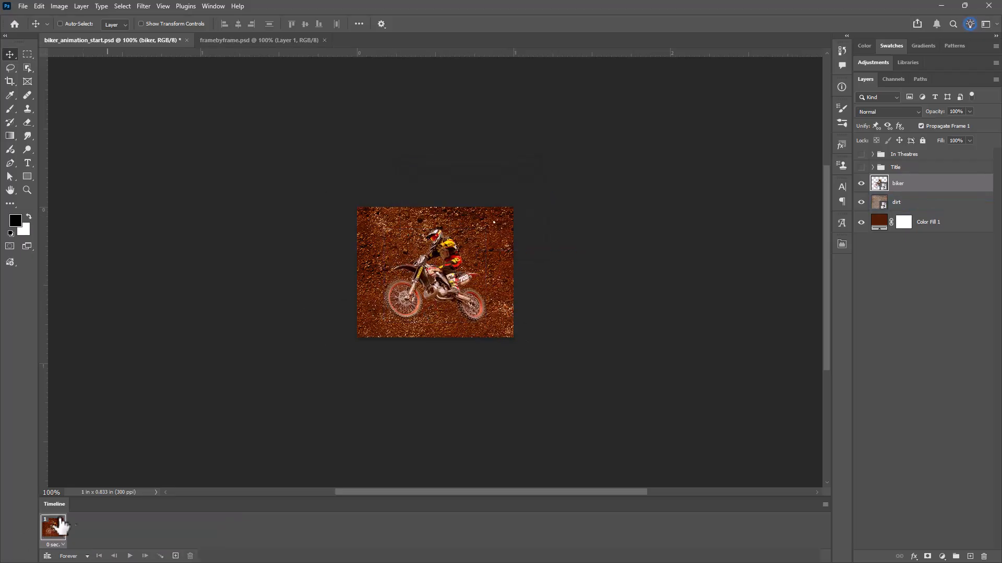
Add frame 2, scale the biker up to about 131% there, and compare it with frame 1.
click(176, 556)
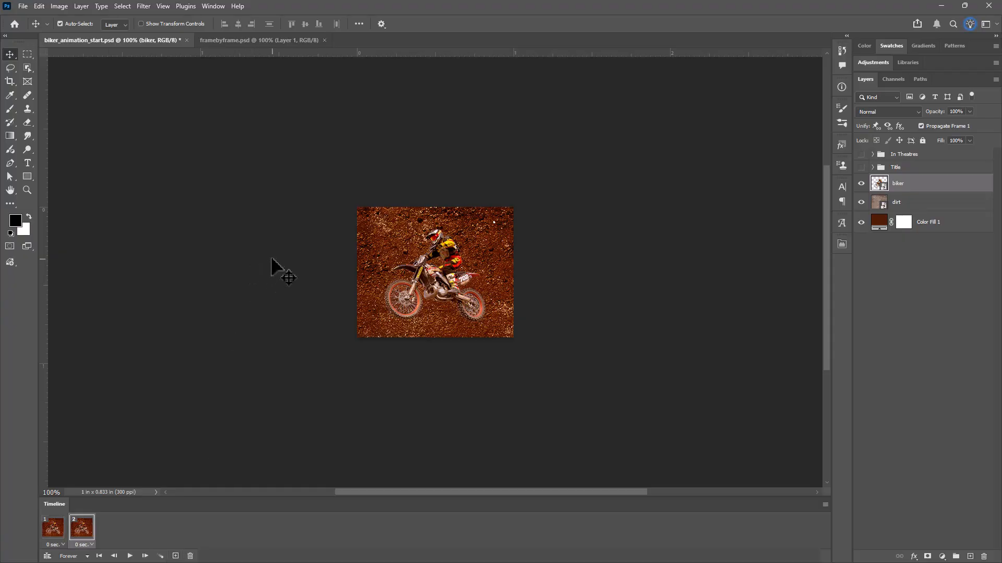
key(ctrl+t)
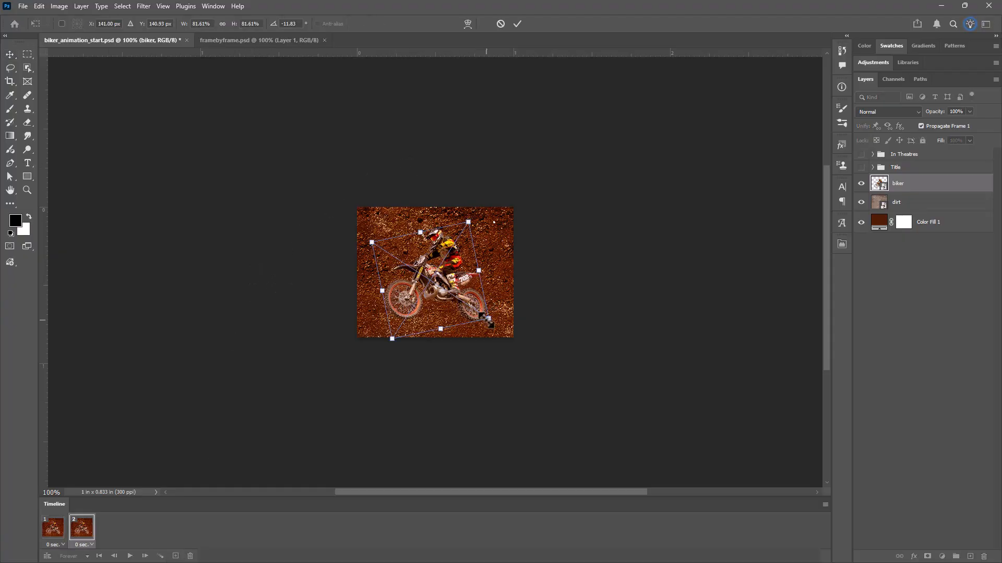
drag(489, 318, 556, 377)
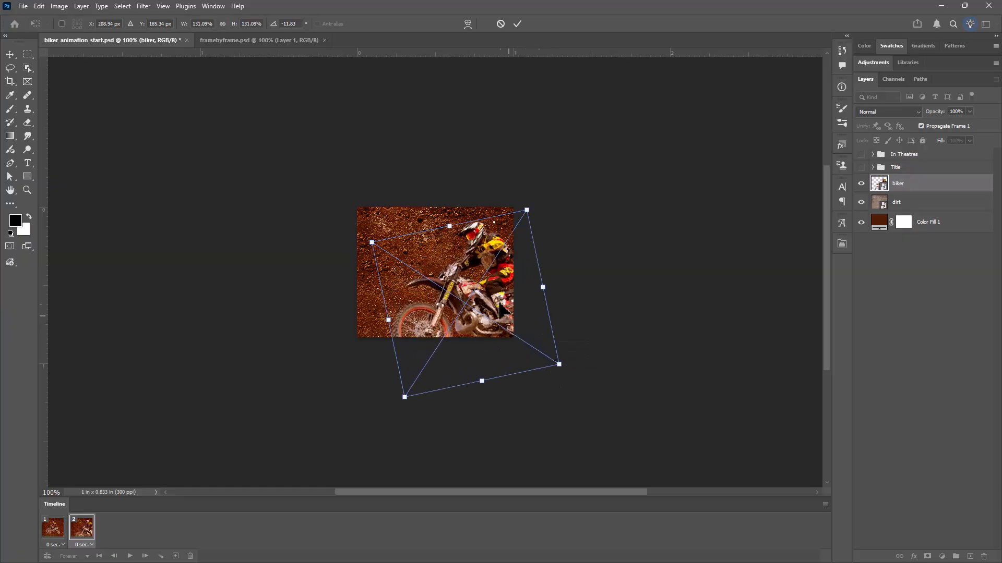
key(Return)
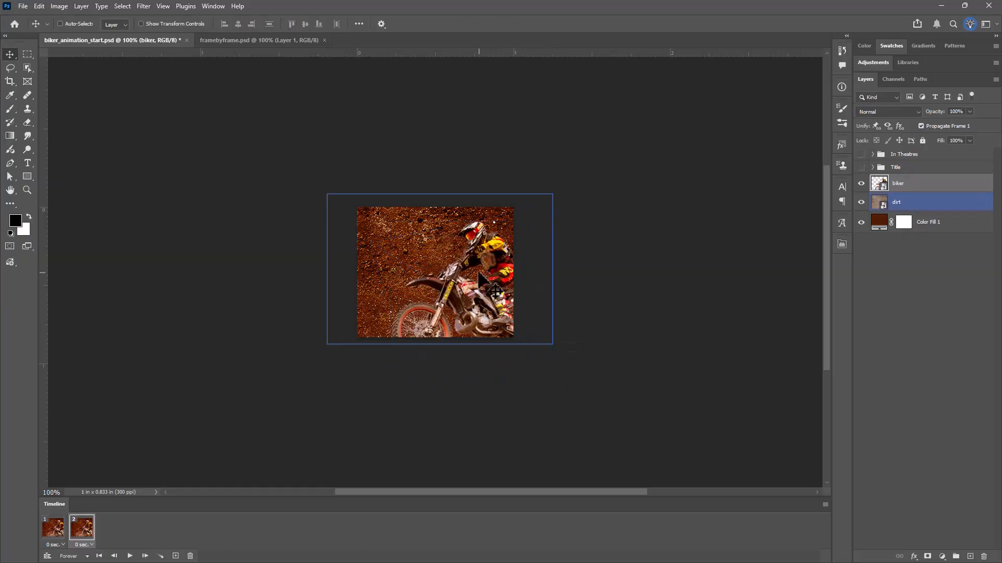
click(53, 529)
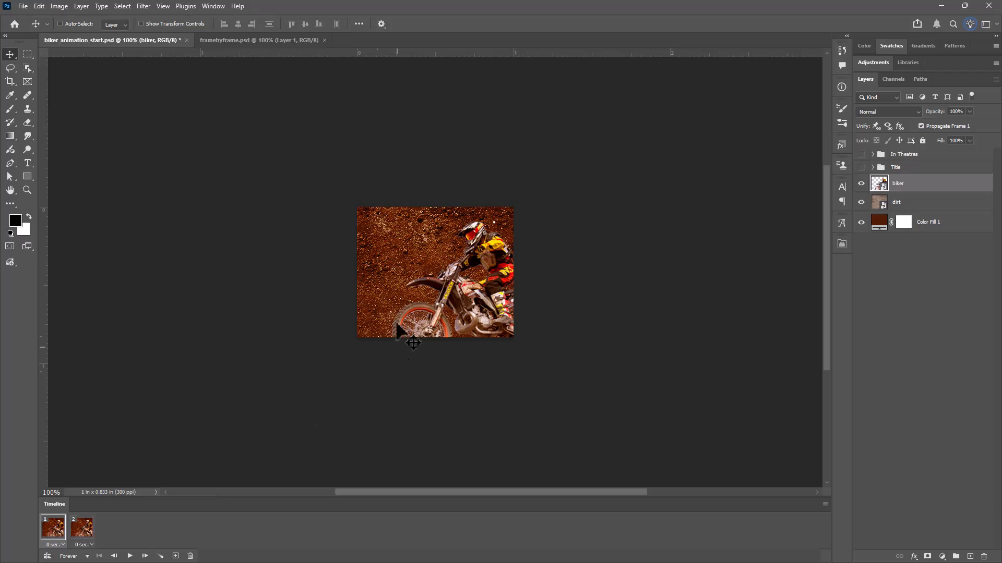
Undo the biker's enlargement and delete frame 2, leaving a single frame.
key(ctrl+z)
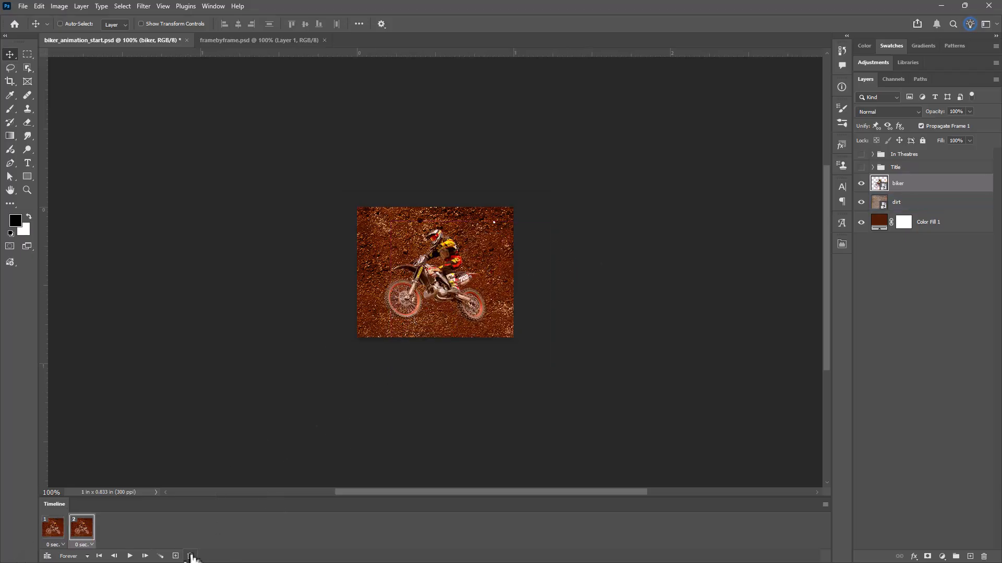
click(190, 556)
click(451, 213)
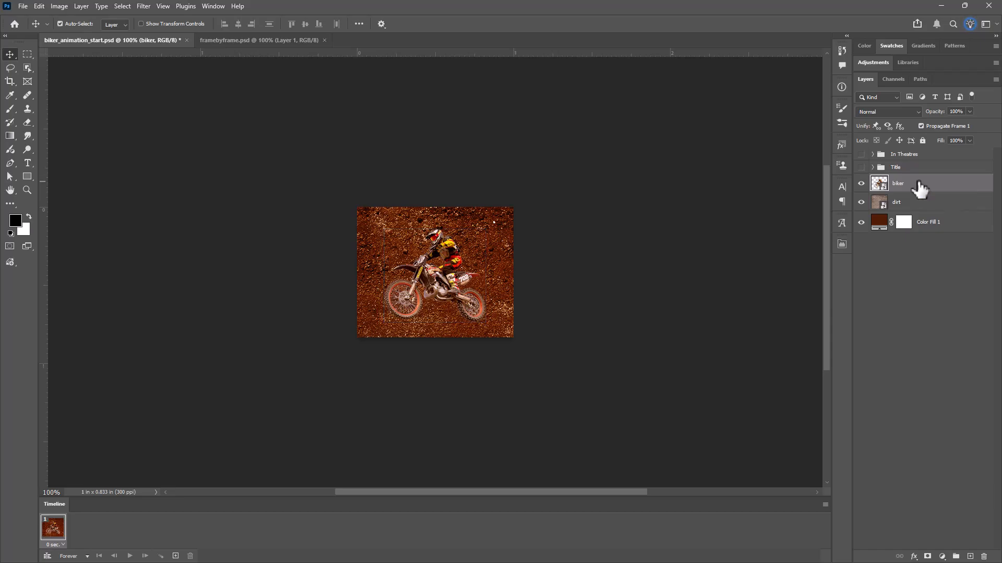
Duplicate the biker layer six times.
key(ctrl+j)
key(ctrl+j)
key(ctrl+j)
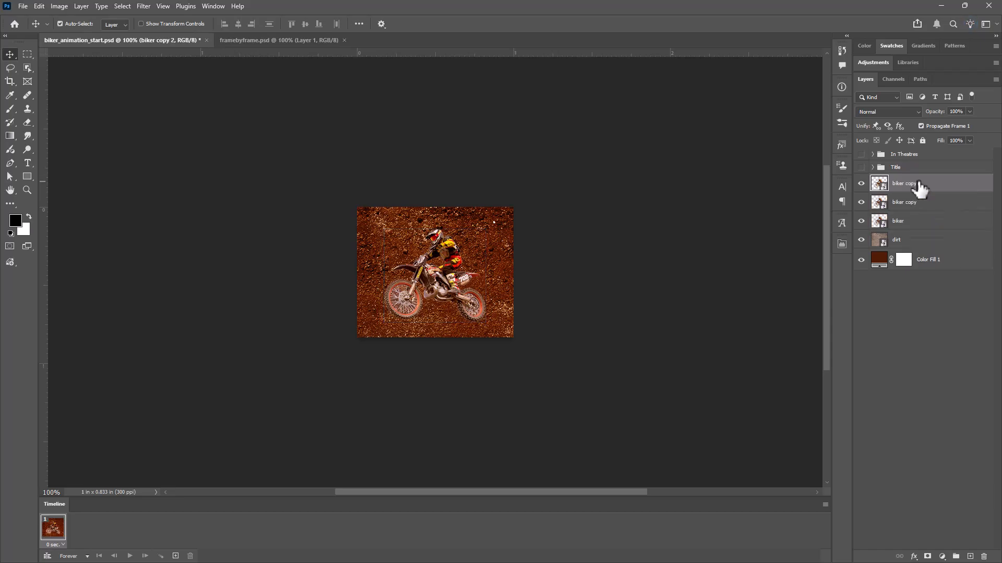
key(ctrl+j)
key(ctrl+j)
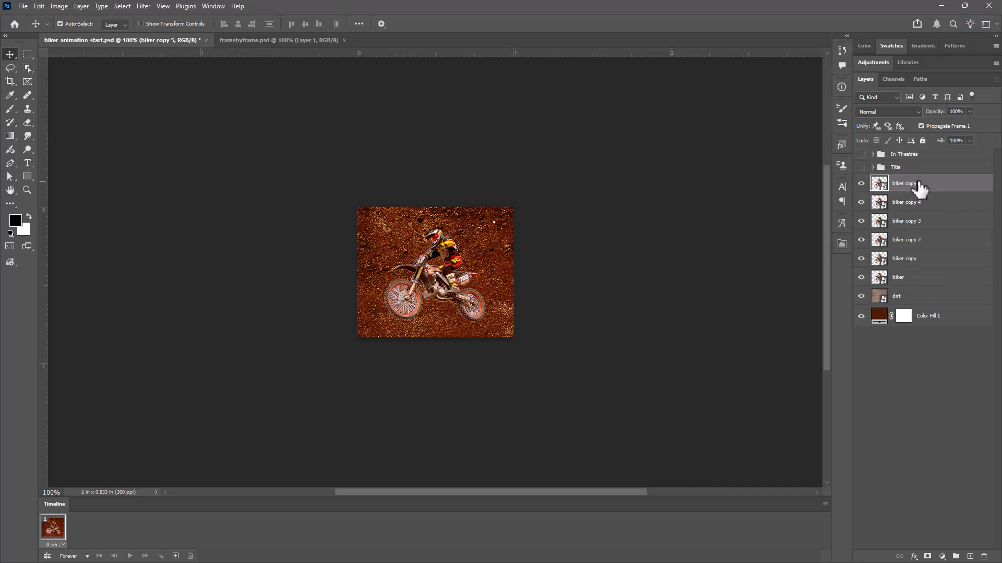
drag(899, 193, 969, 556)
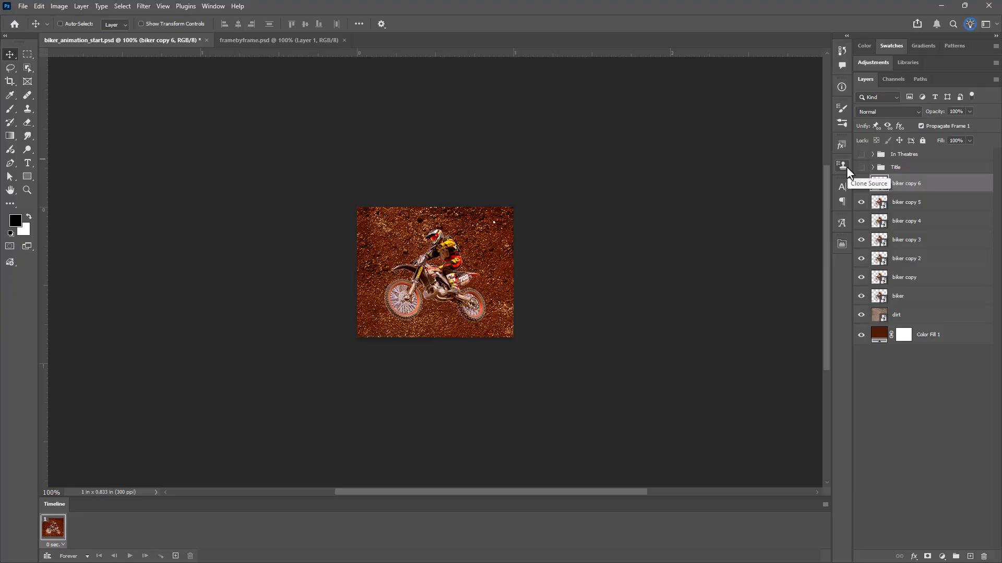
Scale biker copy 6 up to about 162% and move it toward the canvas's lower-left area.
key(ctrl+t)
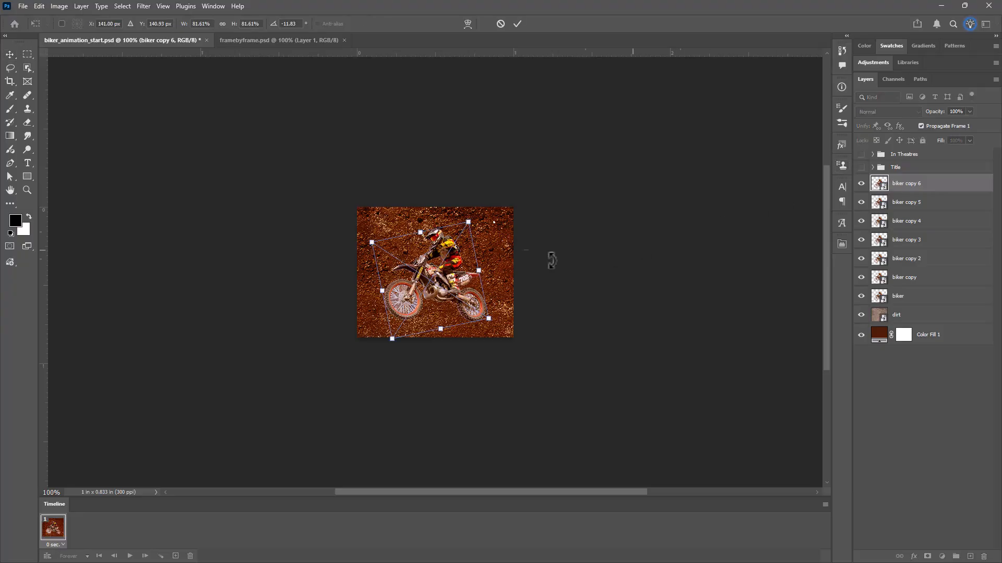
drag(466, 223, 573, 131)
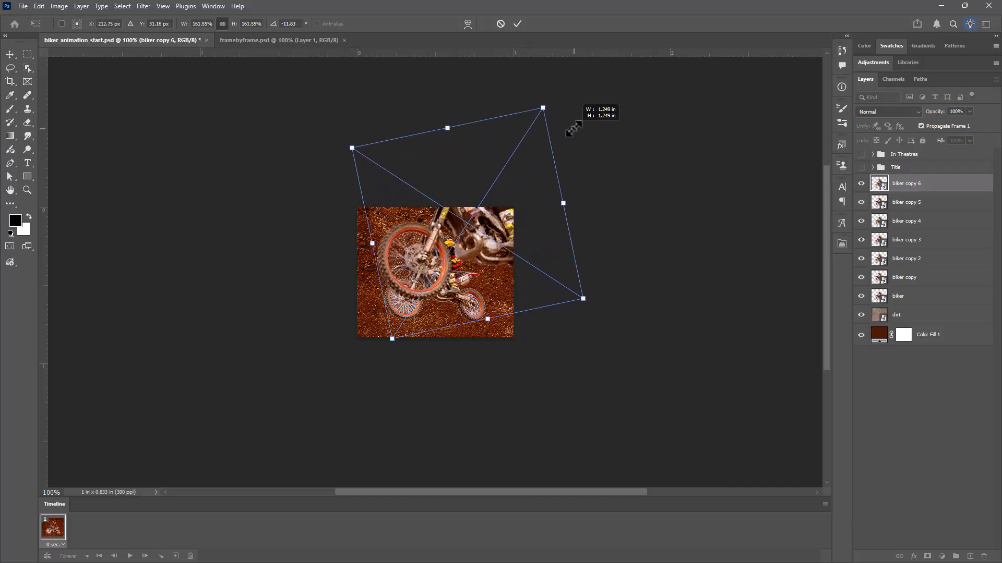
drag(501, 242, 434, 326)
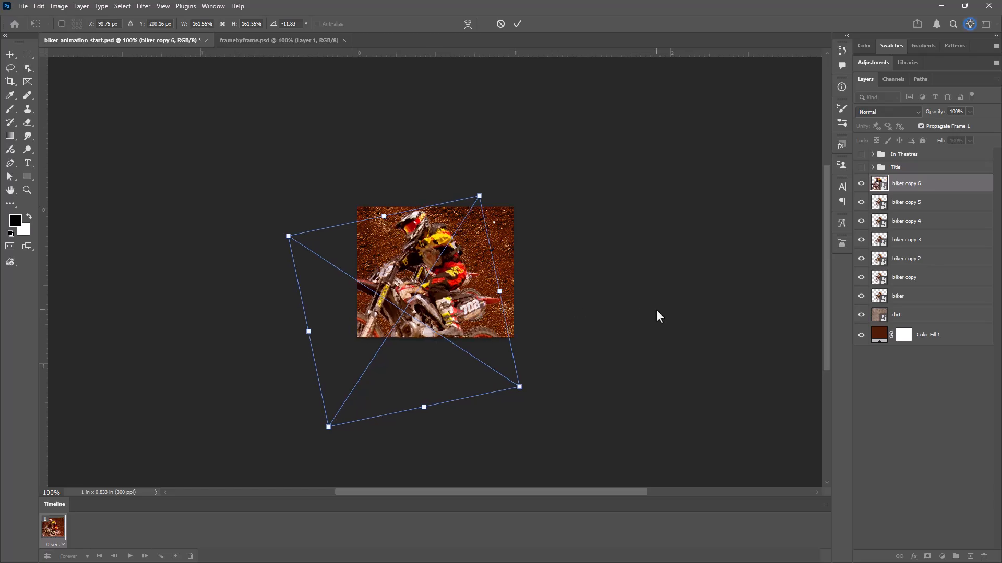
key(Return)
Hide all six biker copies so that only the original biker shows over the dirt background.
click(954, 203)
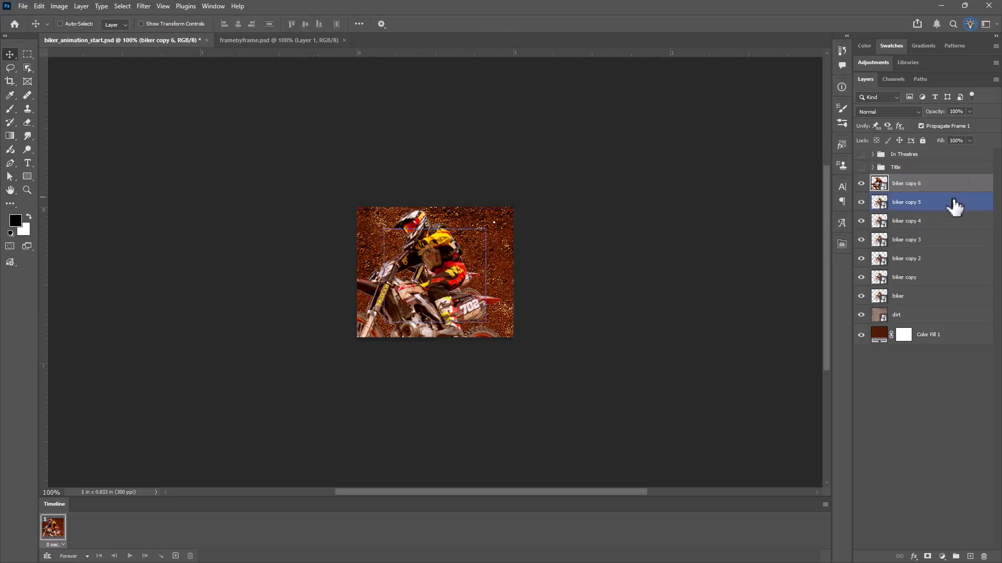
click(861, 184)
click(861, 184)
click(861, 202)
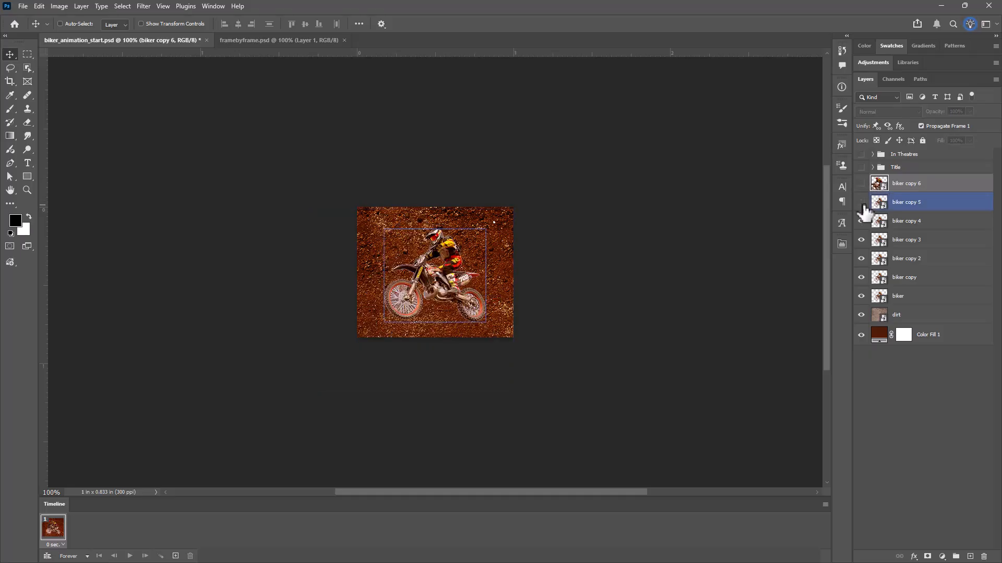
drag(861, 220, 859, 279)
click(861, 297)
click(861, 296)
Scale the original biker layer down and move it into the canvas's lower-right corner.
click(872, 296)
key(ctrl+t)
drag(504, 227, 447, 254)
drag(441, 300, 498, 314)
key(Return)
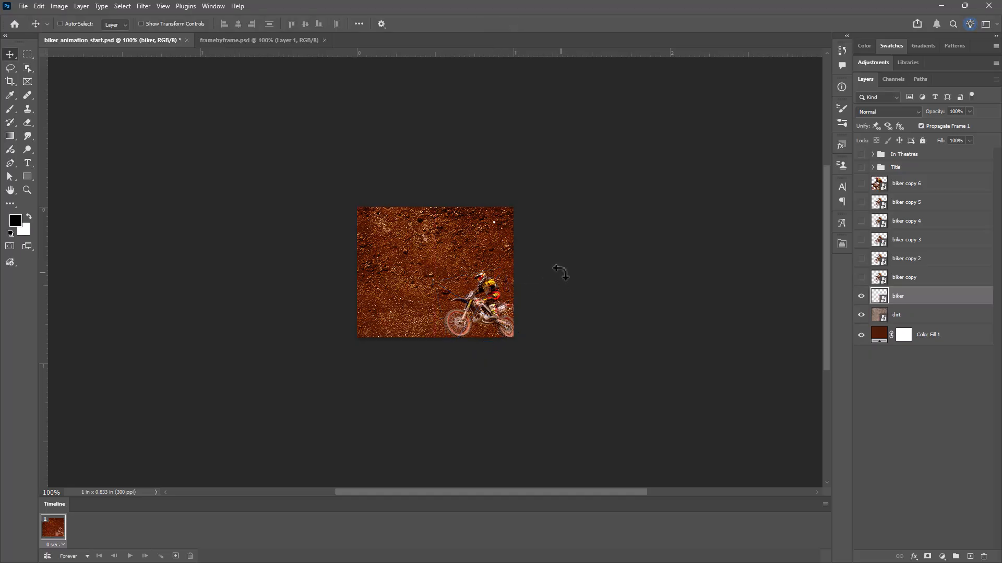
Scale biker copy slightly larger than the original biker, place it in the lower-right corner, and show both layers.
click(861, 296)
click(878, 280)
drag(452, 304, 509, 256)
key(ctrl+t)
key(Return)
click(860, 296)
click(861, 277)
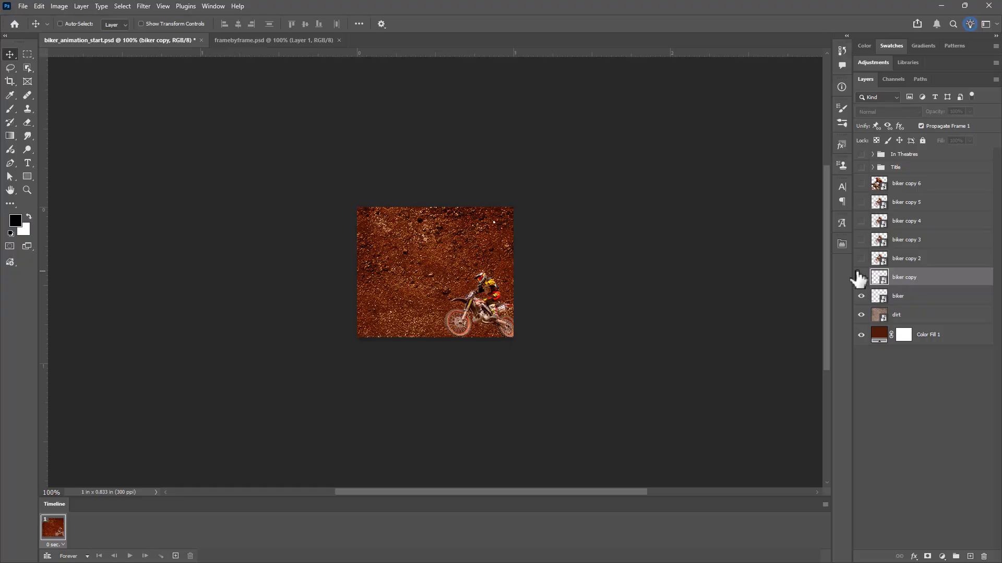
click(861, 277)
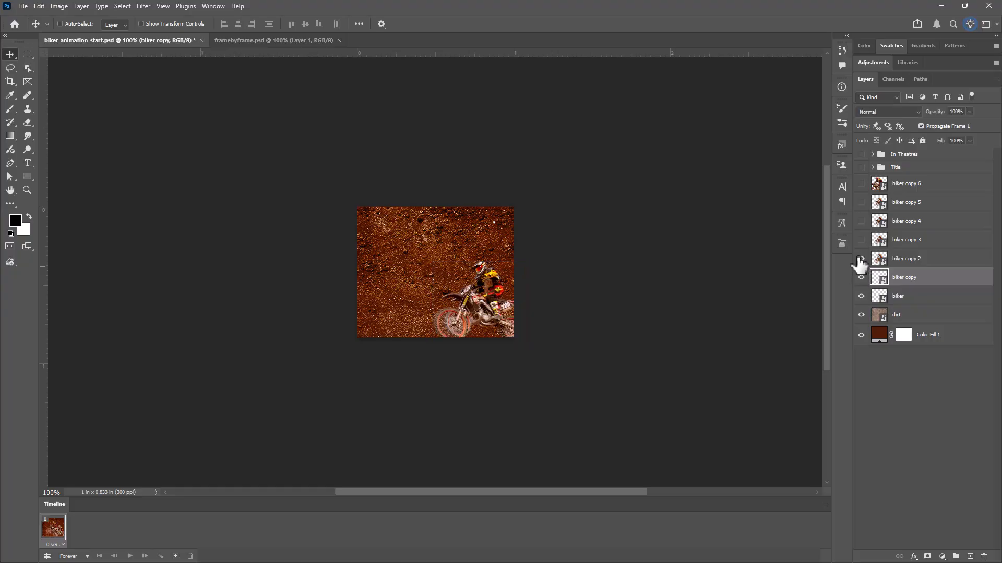
Show biker copy 2 and move it right and slightly down, just up and left of biker copy.
click(861, 259)
click(887, 258)
mouse_move(455, 272)
mouse_down()
mouse_move(495, 276)
mouse_move(479, 291)
mouse_move(472, 280)
mouse_up()
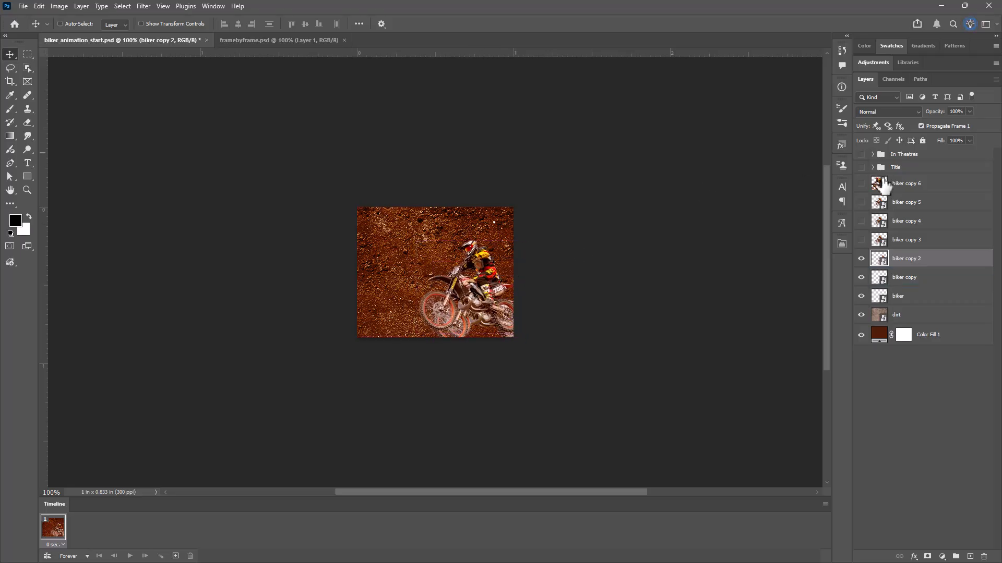
Show biker copy 3 and scale it slightly larger from its lower-left corner.
click(861, 240)
click(883, 241)
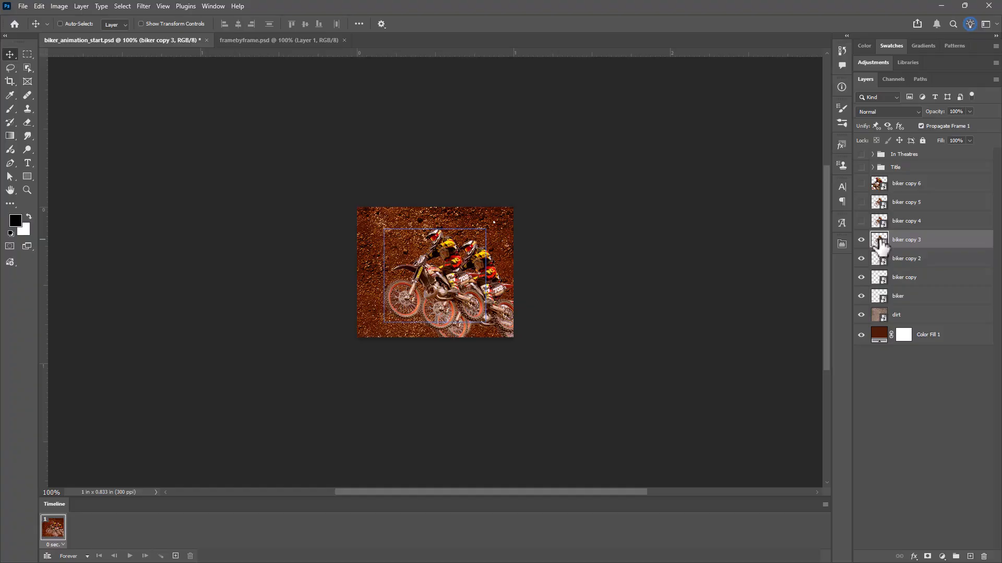
key(ctrl+t)
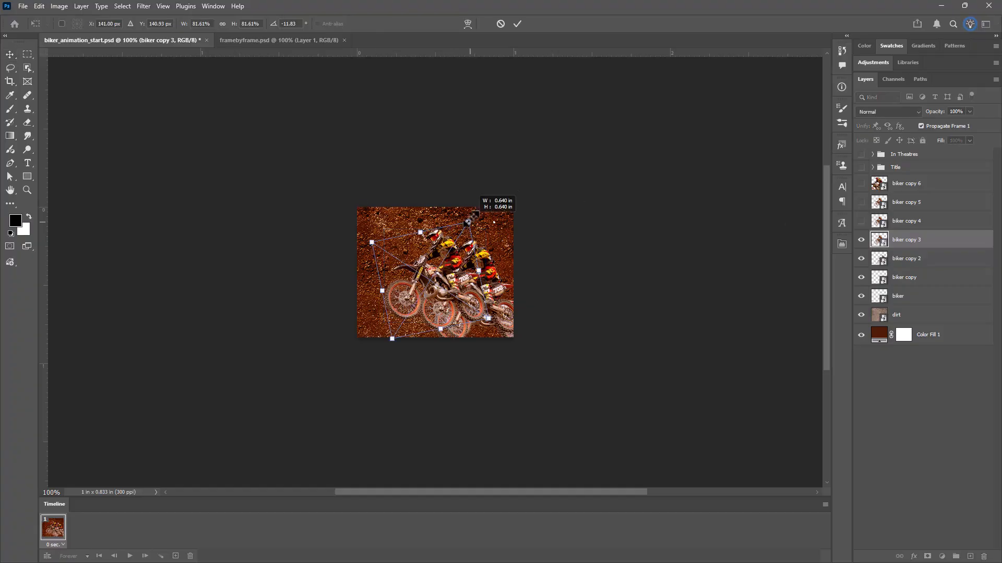
drag(475, 216, 486, 205)
key(Return)
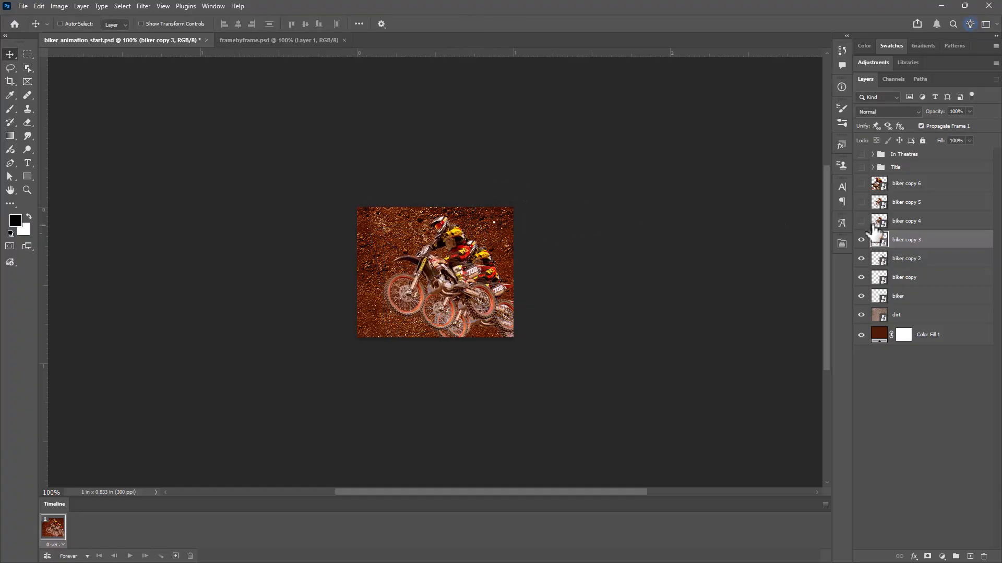
Show biker copy 4 and scale it a little larger than biker copy 3.
click(861, 221)
click(883, 221)
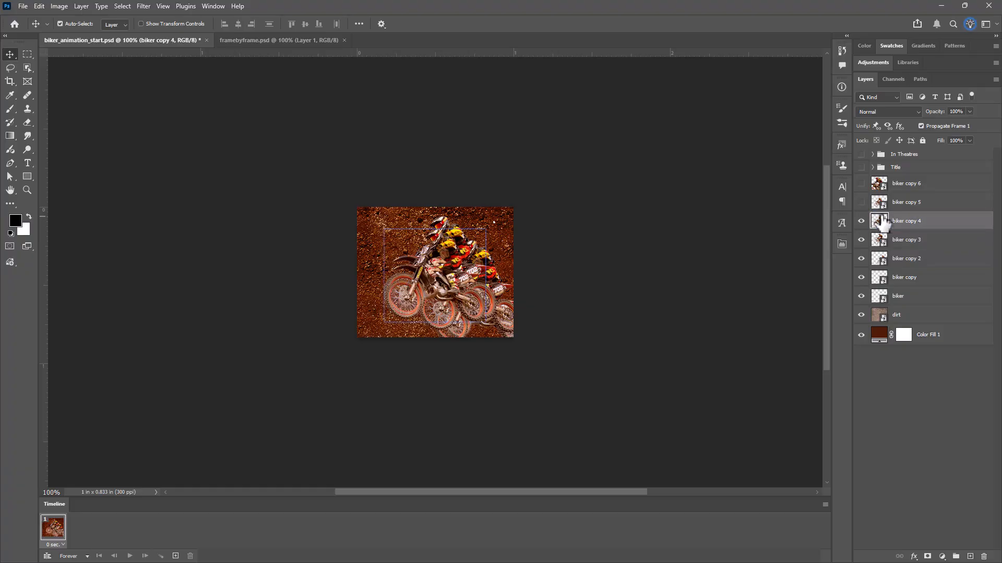
key(ctrl+t)
drag(473, 217, 485, 191)
key(Return)
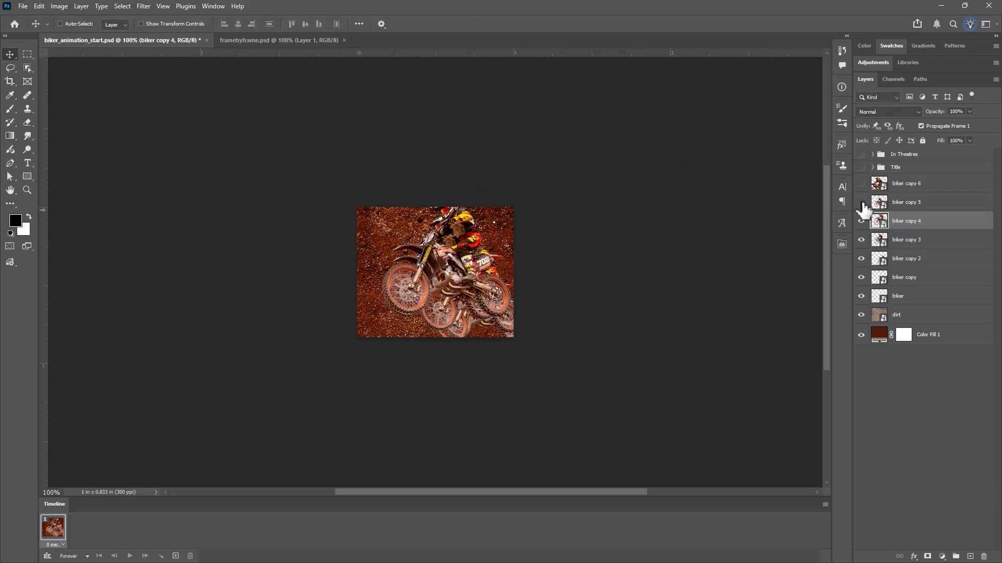
Show biker copy 5, scale it to about 119%, and move it down and left, partly past the canvas's left edge.
click(862, 202)
click(900, 202)
key(ctrl+t)
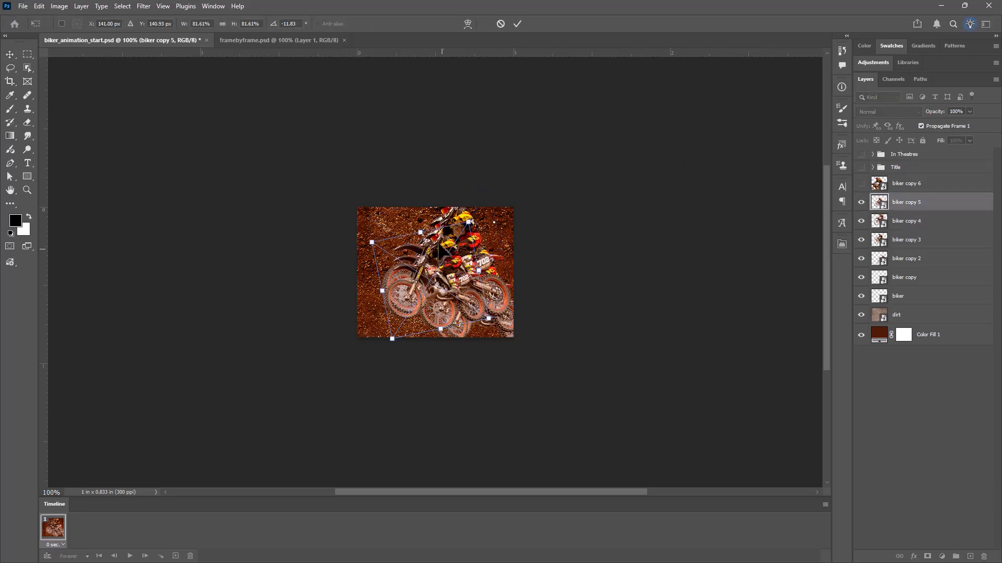
drag(467, 222, 498, 170)
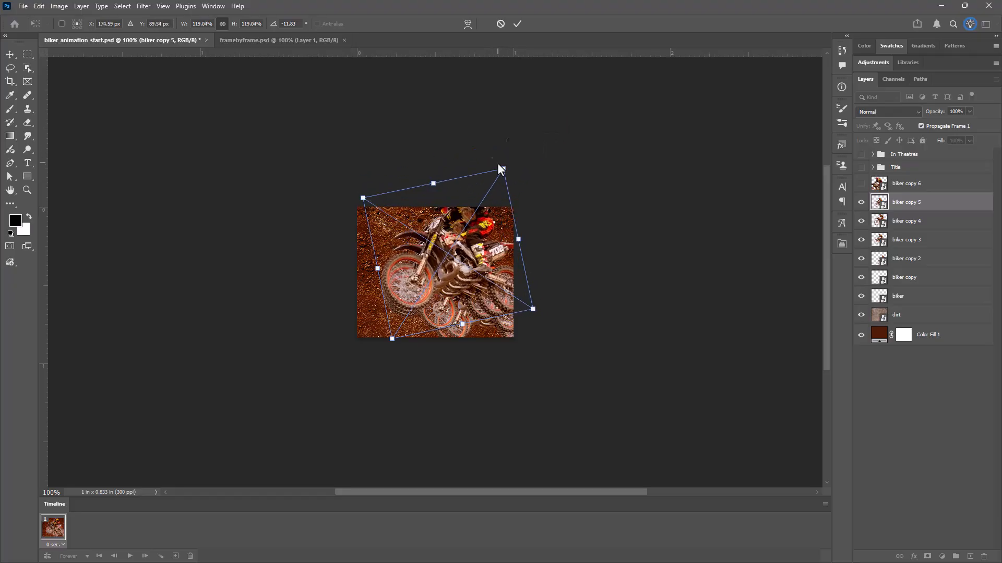
click(862, 184)
drag(446, 298, 391, 328)
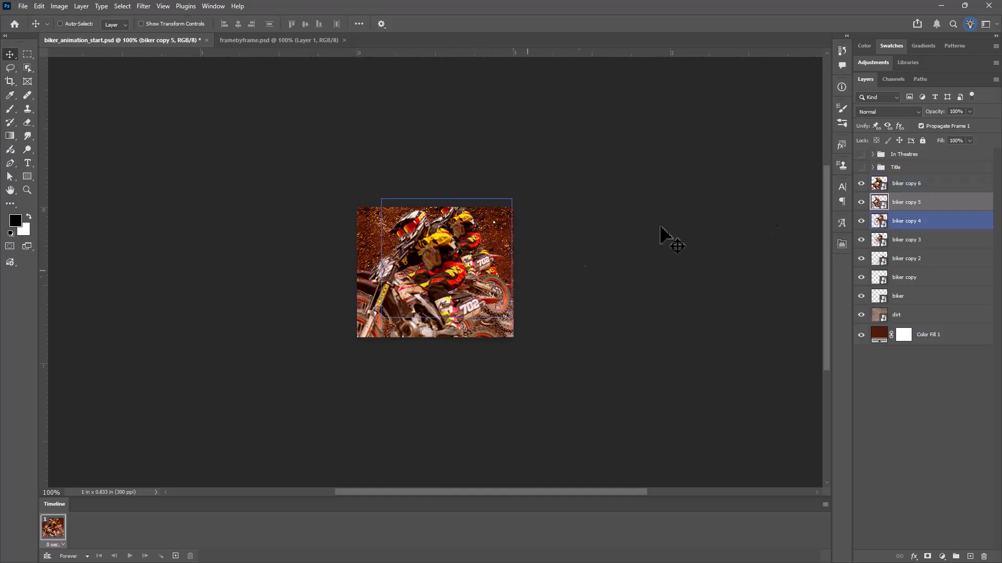
Replace biker copy 6 with a duplicate of biker copy 5 scaled up to about 137%.
click(862, 185)
drag(879, 188, 984, 556)
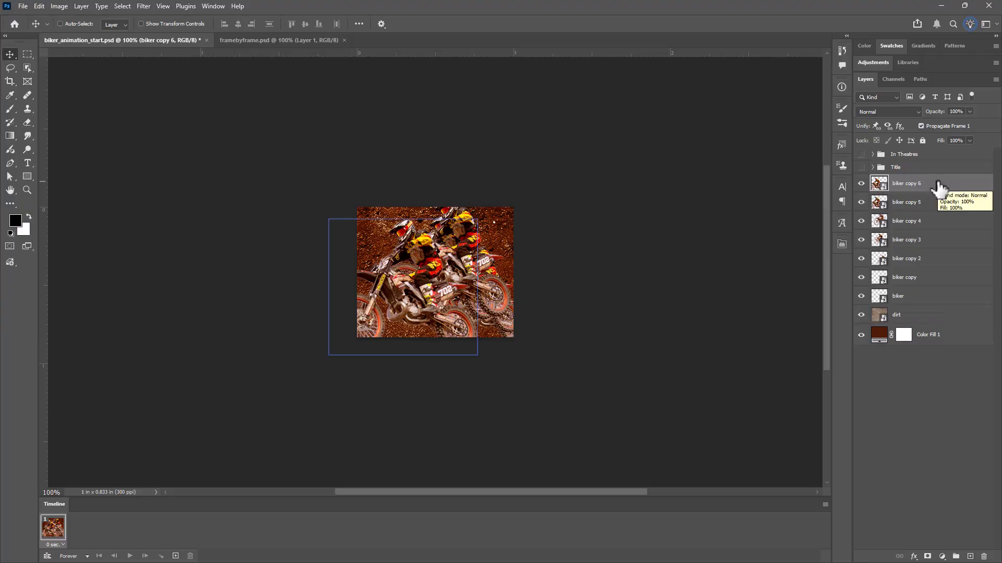
key(ctrl+j)
key(ctrl+t)
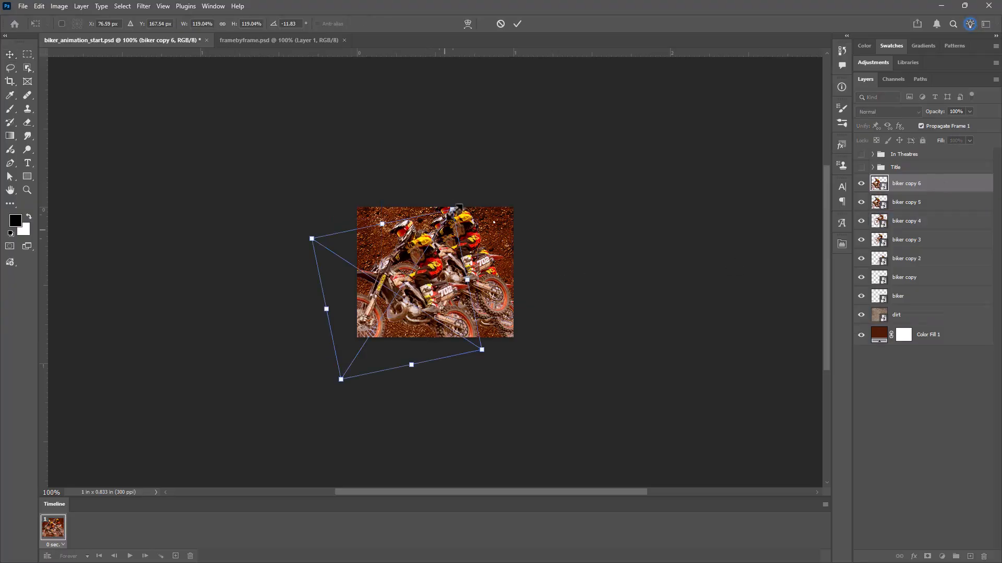
drag(458, 205, 469, 184)
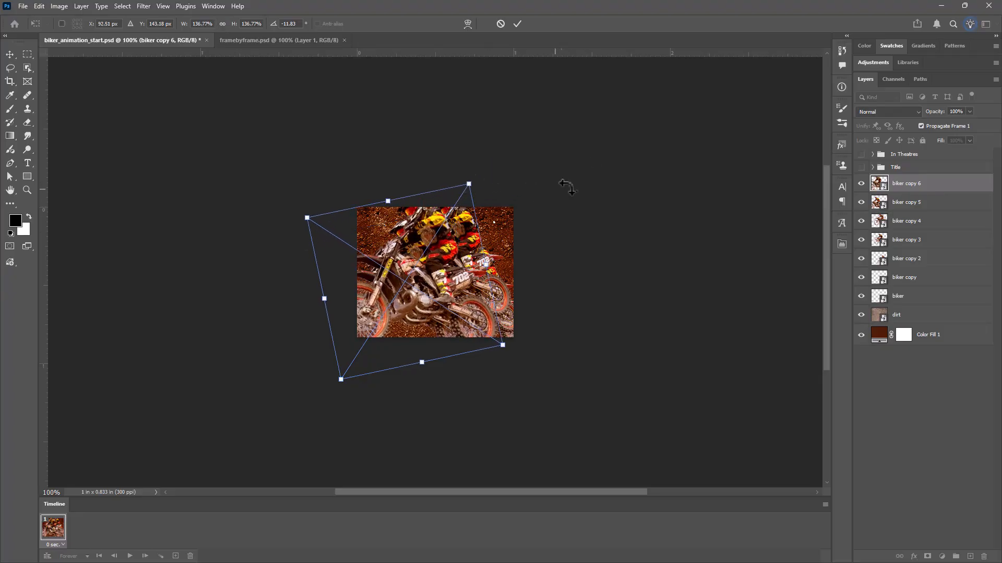
key(Escape)
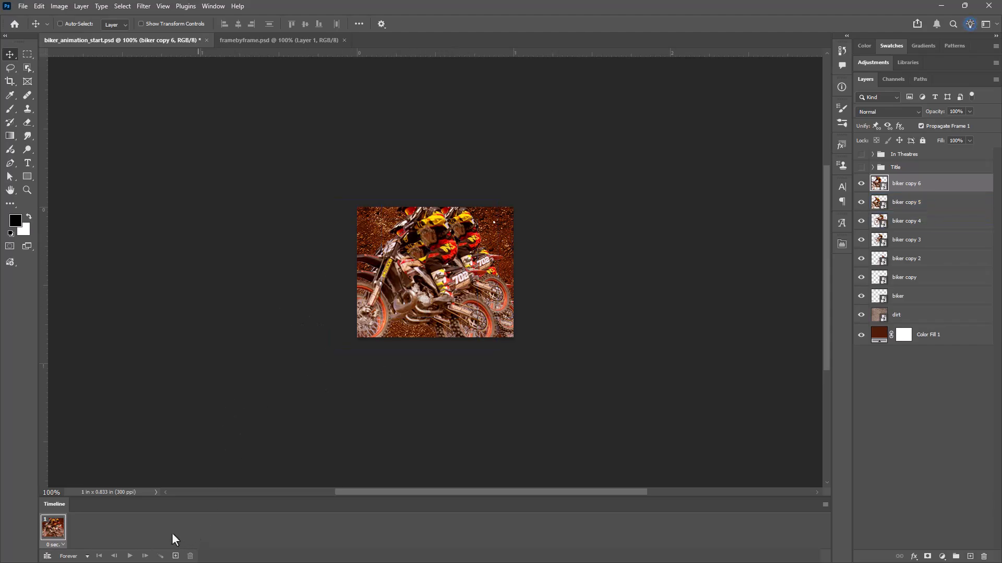
Hide all the biker copies and move the original biker mostly off the canvas's lower-right edge.
drag(860, 183, 858, 288)
click(897, 296)
drag(484, 310, 505, 315)
click(913, 296)
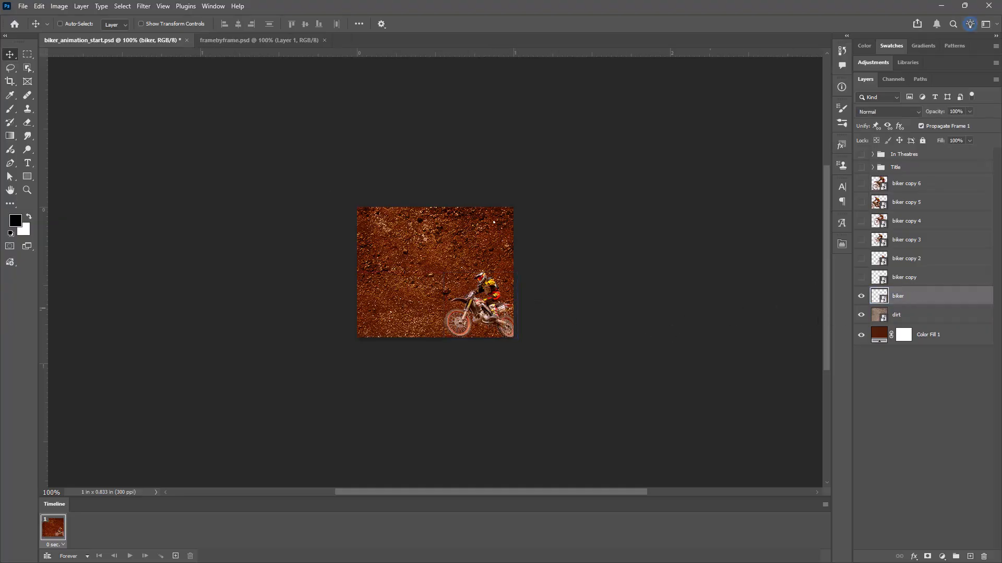
click(861, 296)
click(861, 296)
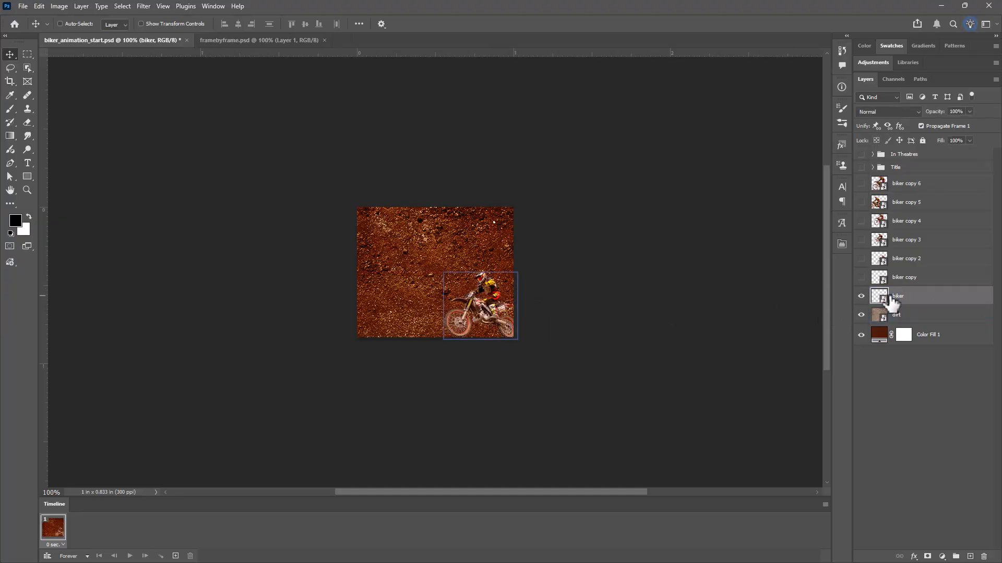
drag(483, 306, 530, 313)
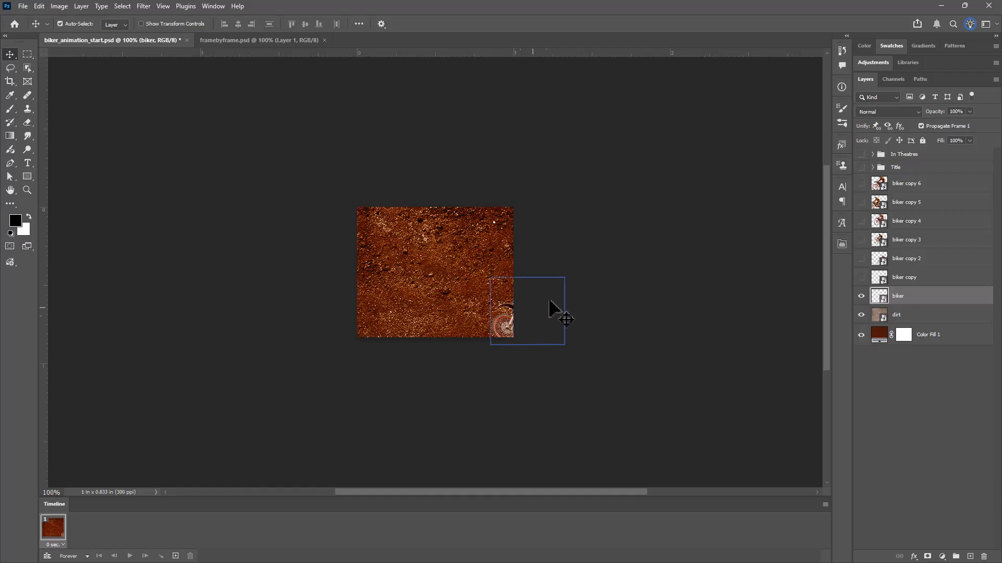
Rotate the original biker clockwise to about 15° and move it farther off the canvas's lower-right edge, leaving only a sliver of front wheel.
key(ctrl+t)
drag(586, 268, 600, 306)
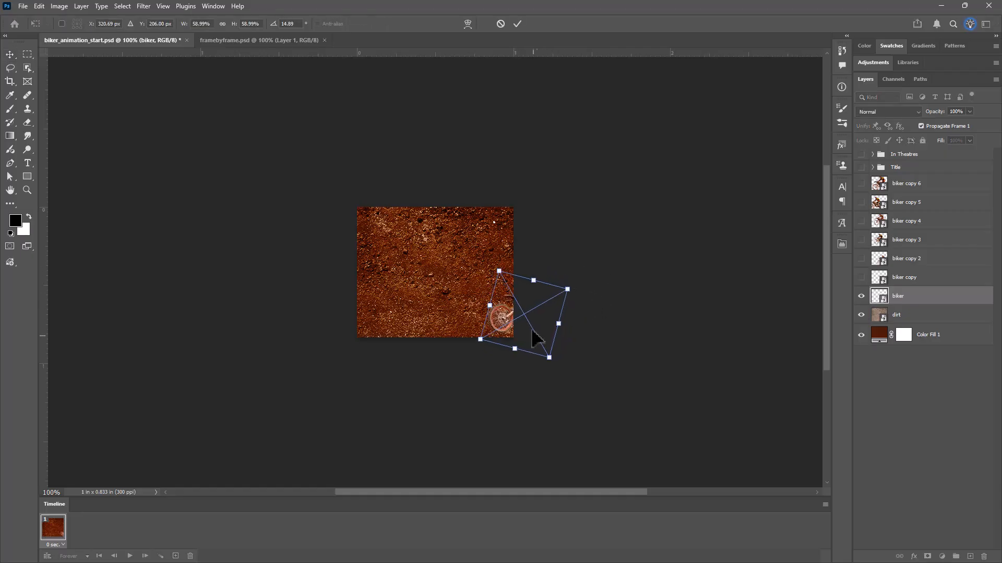
drag(514, 322, 519, 329)
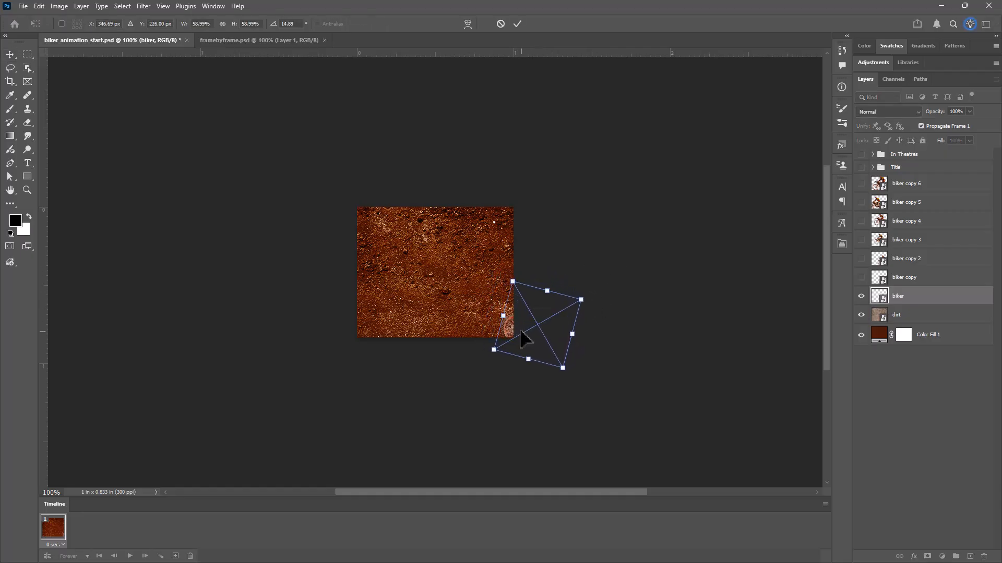
key(Return)
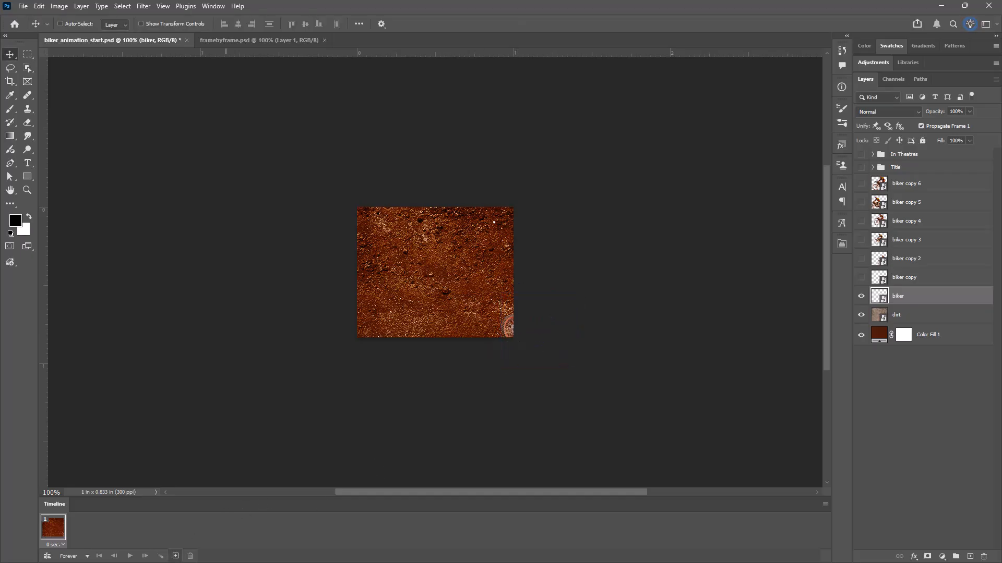
Add a second animation frame that shows biker copy instead of the original biker.
click(176, 556)
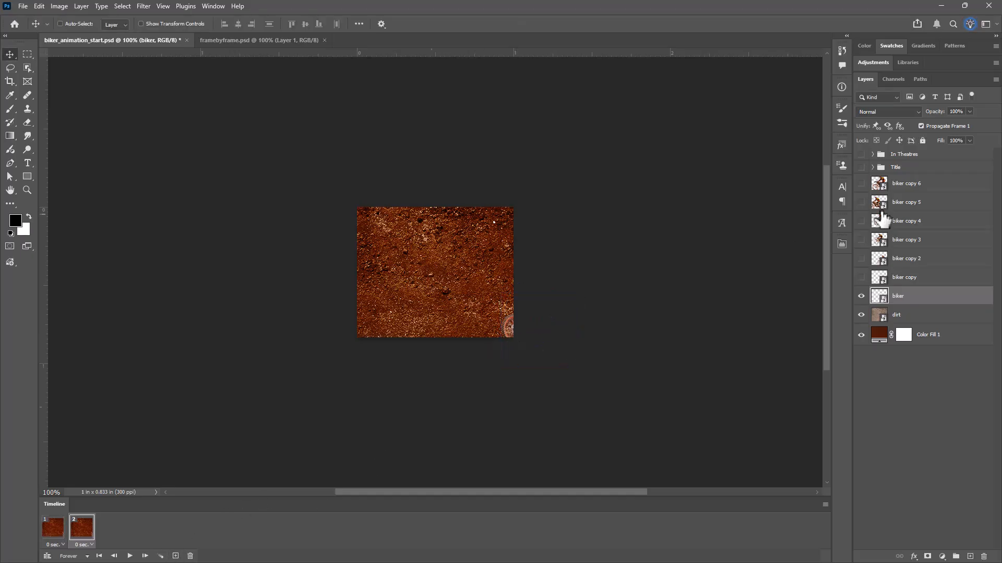
click(861, 295)
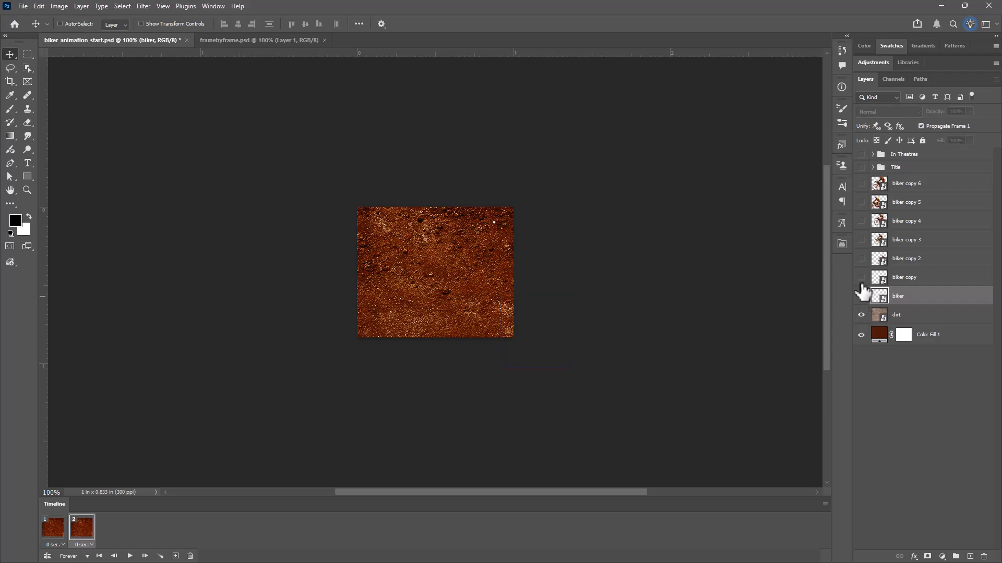
click(861, 277)
ctrl+click(488, 302)
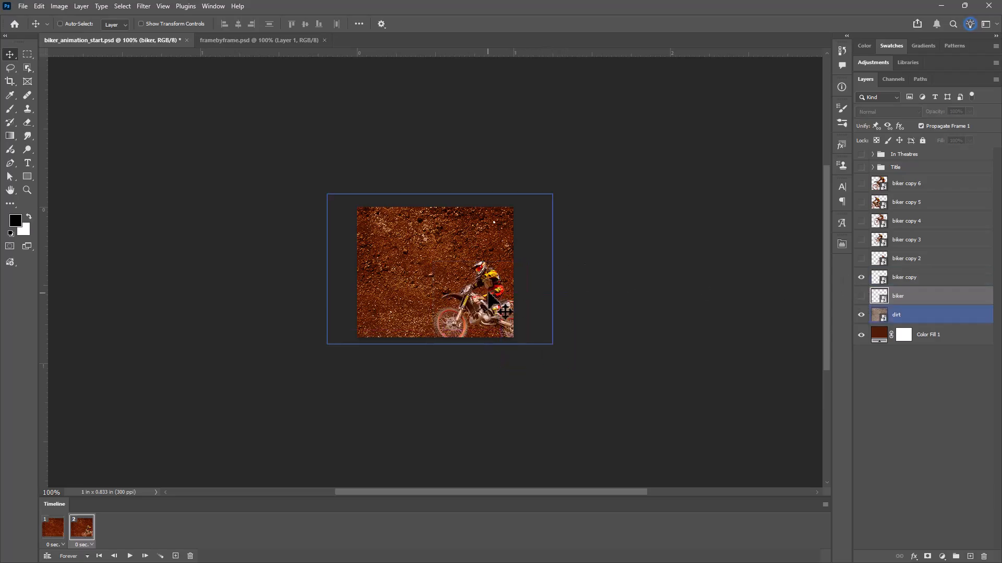
Rotate biker copy clockwise to about 15° and move it right until only the front wheel and fork remain on the canvas.
click(905, 279)
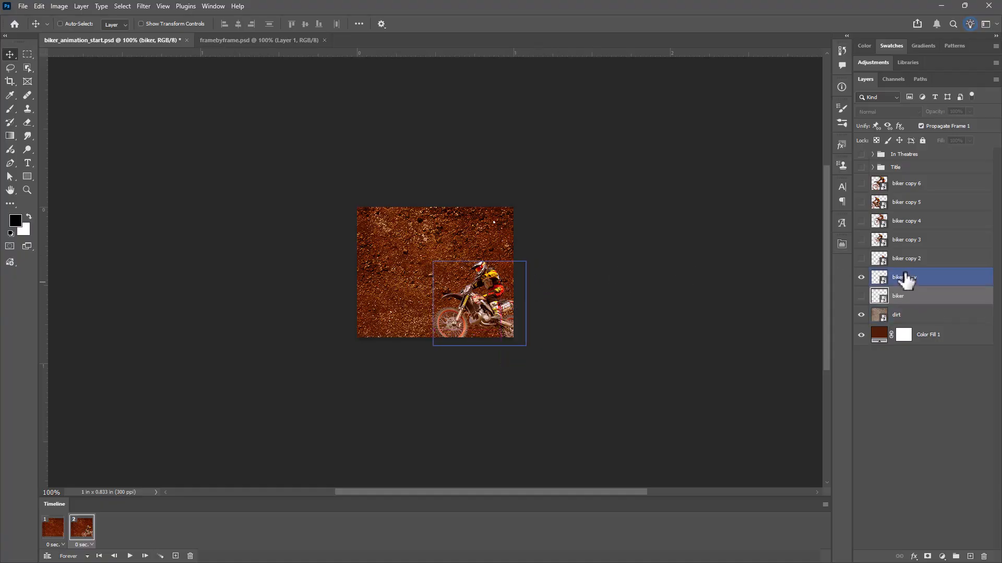
key(ctrl+t)
mouse_move(549, 266)
mouse_down()
mouse_move(539, 252)
mouse_move(547, 279)
mouse_up()
drag(467, 316, 505, 320)
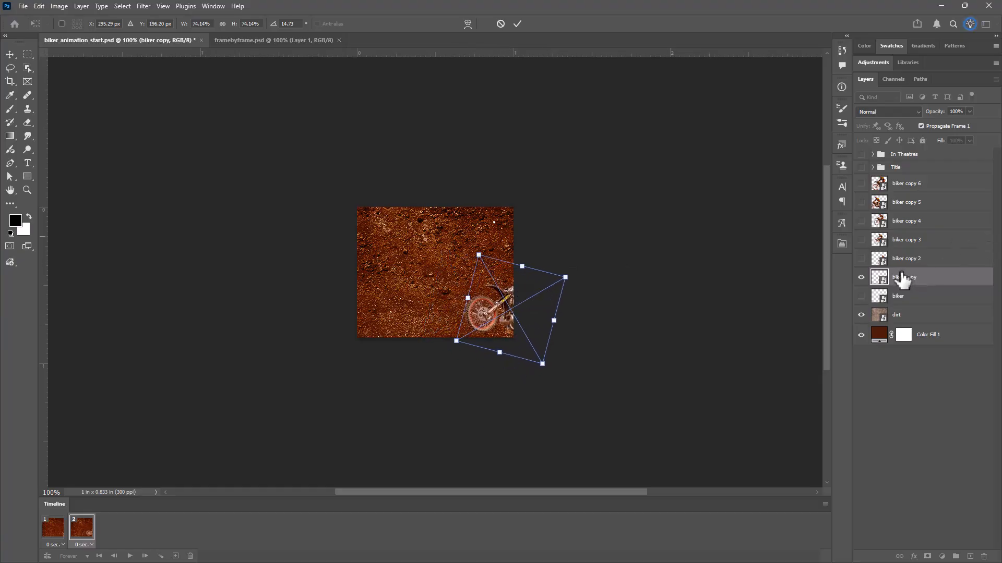
key(Return)
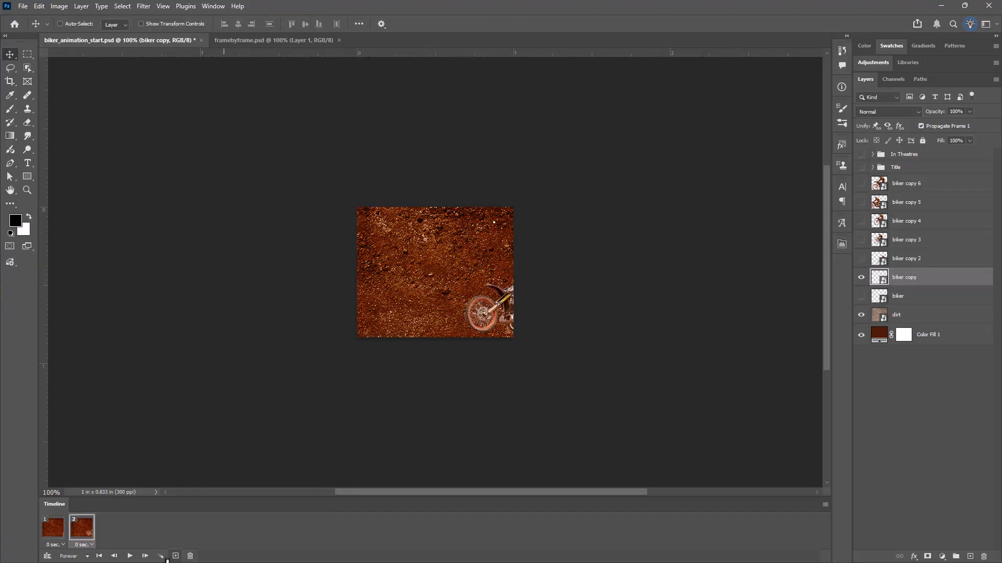
Add a third animation frame that shows biker copy 2 instead of biker copy.
click(176, 556)
click(861, 277)
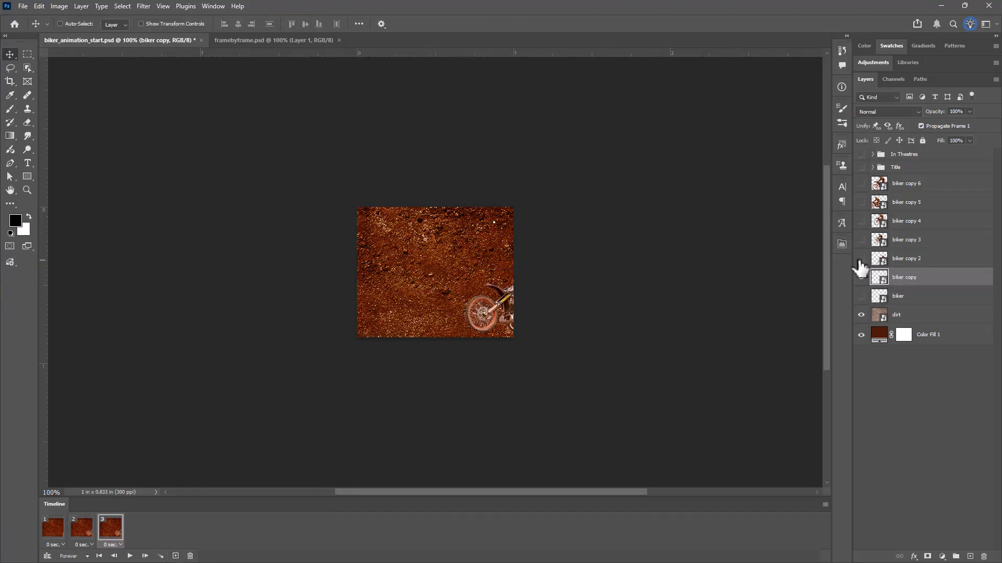
click(861, 259)
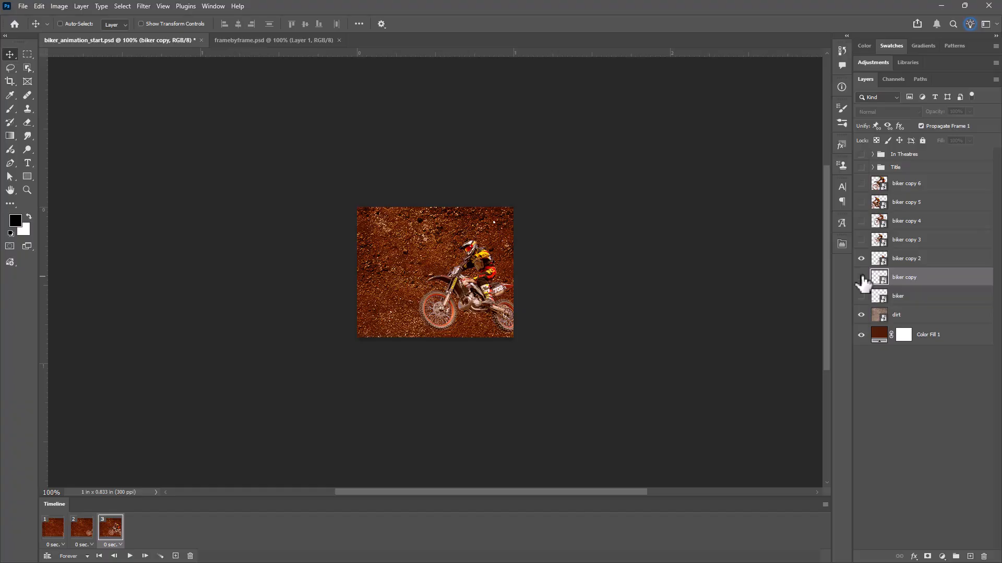
Rotate biker copy 2 clockwise to about 11° and move it slightly down and right, partly past the canvas's right edge.
click(929, 260)
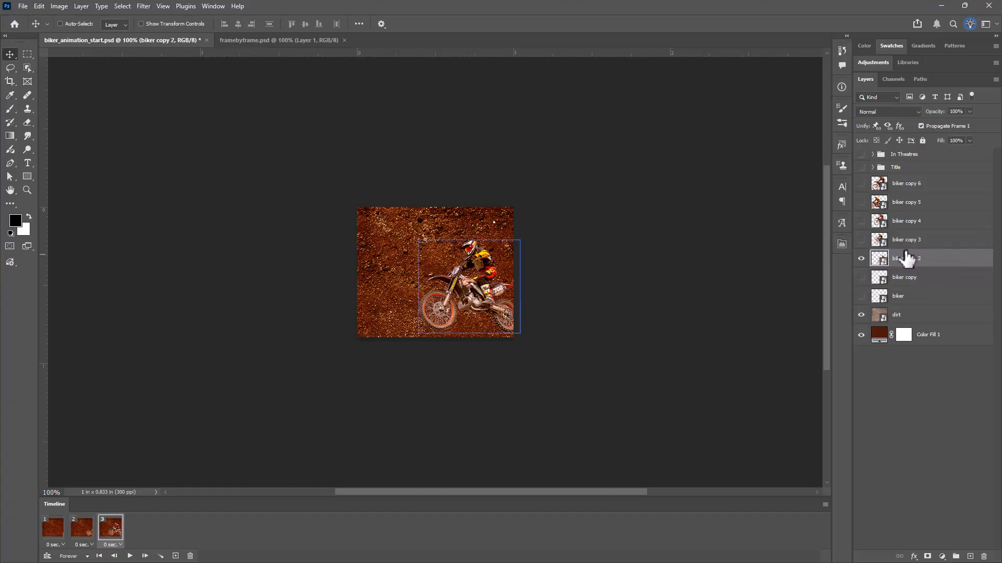
key(ctrl+t)
drag(527, 218, 571, 245)
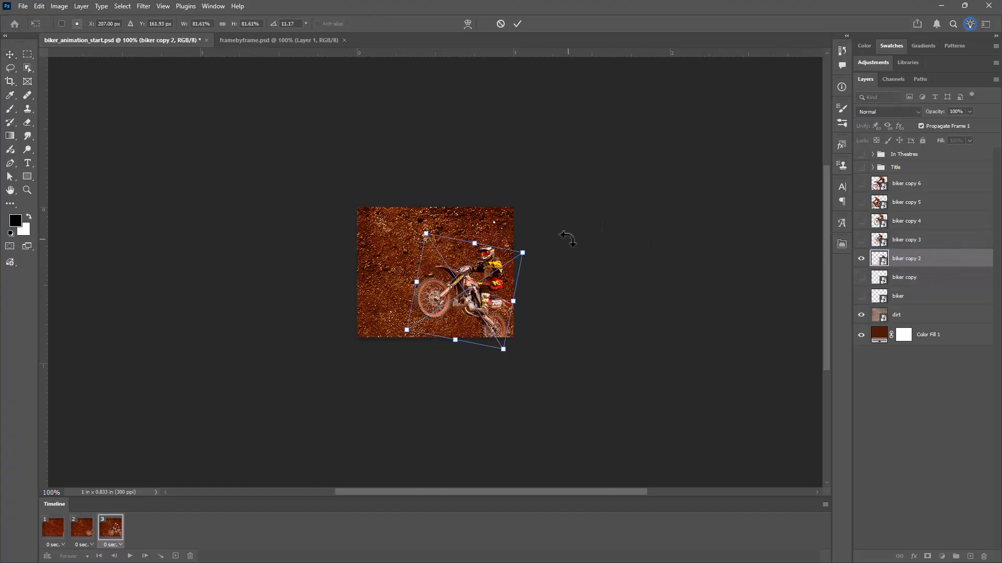
drag(509, 291, 513, 295)
key(Return)
ctrl+click(510, 290)
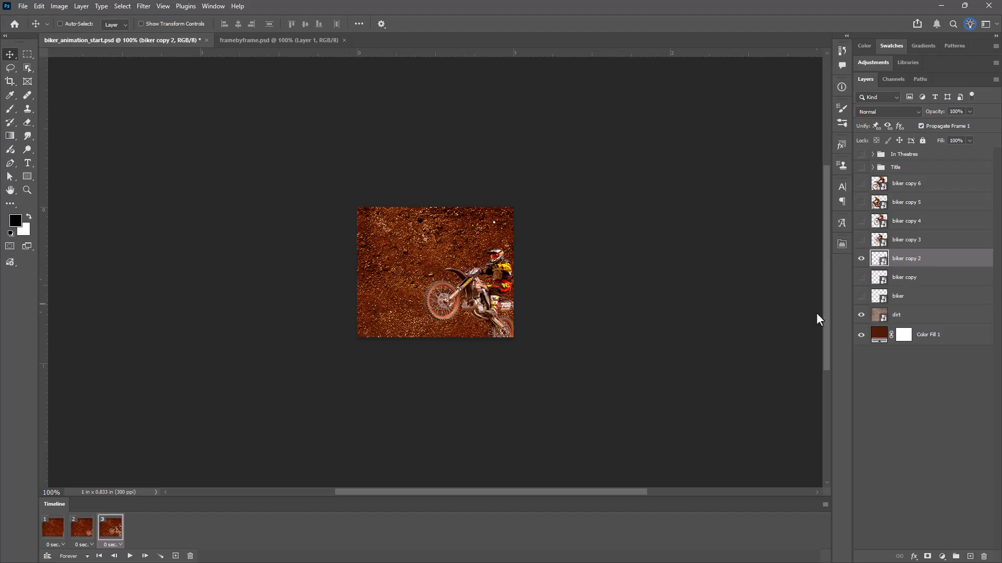
Preview the three-frame animation from the first frame.
click(53, 528)
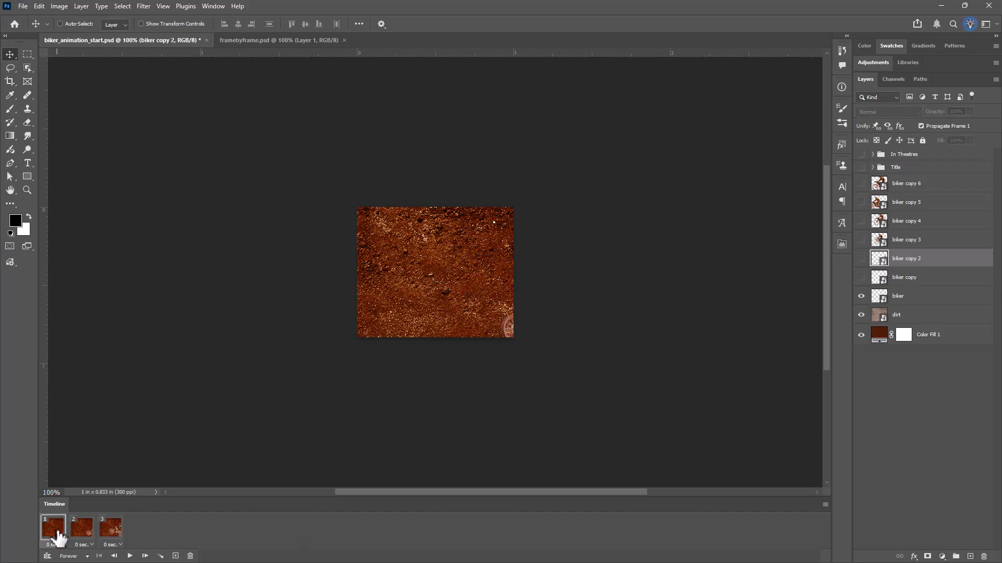
key(space)
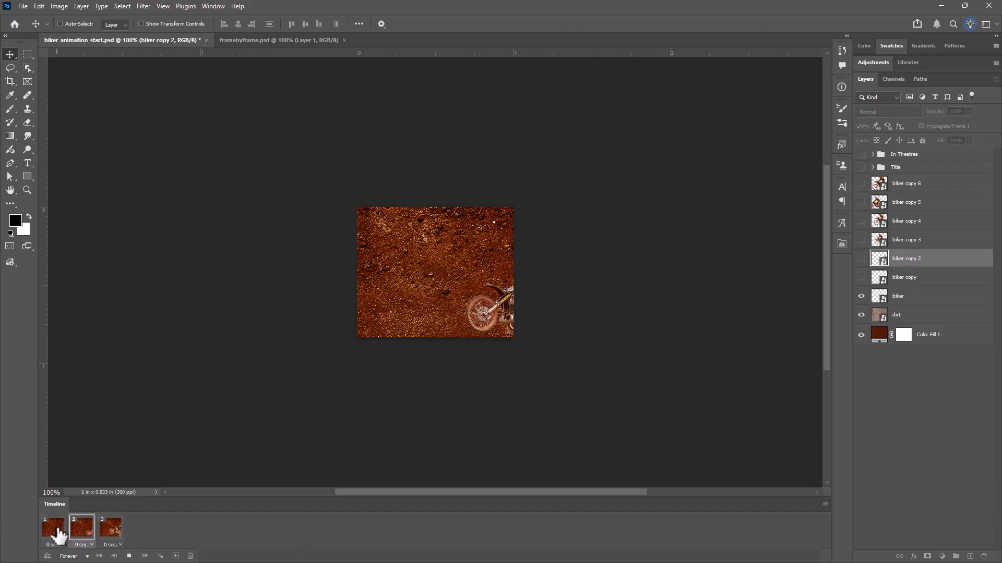
key(space)
key(space)
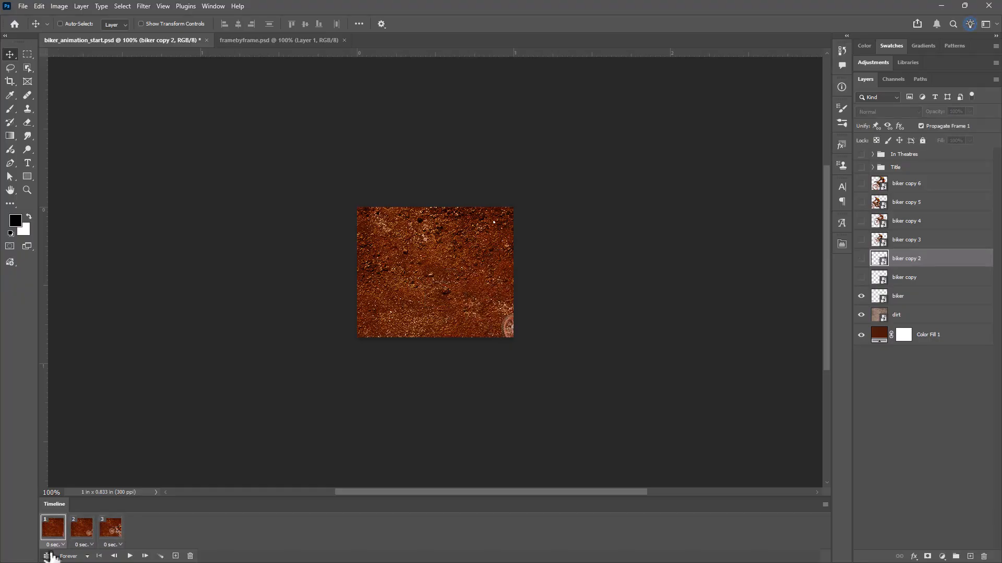
Set the delay of frames 1, 2 and 3 to 0.2 seconds each and play the animation to check its speed.
click(60, 545)
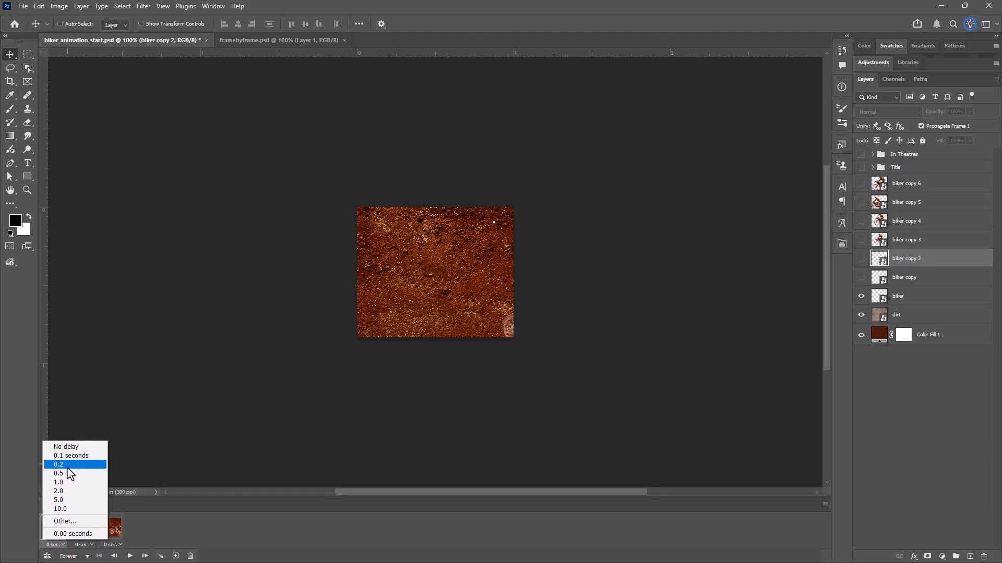
click(63, 483)
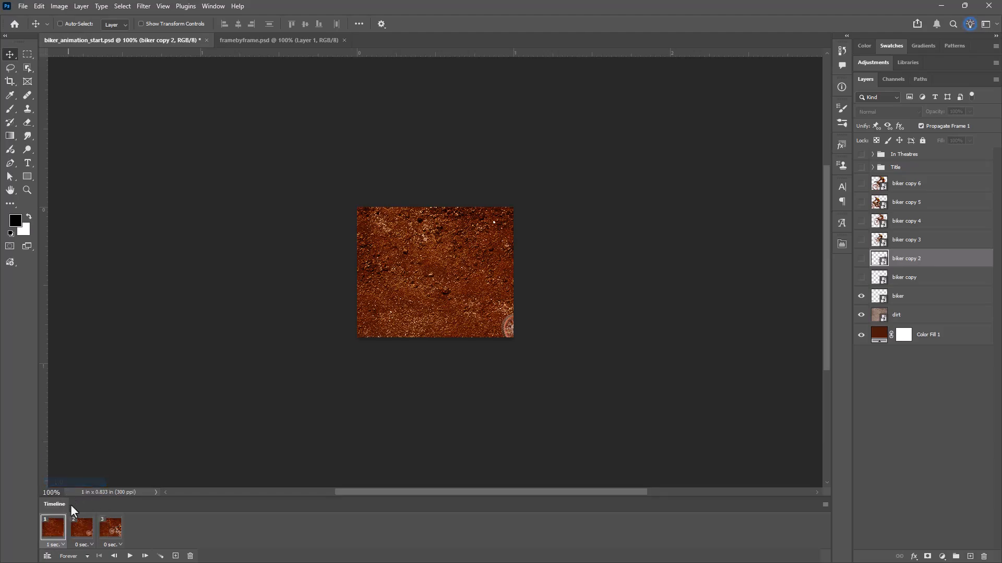
click(57, 545)
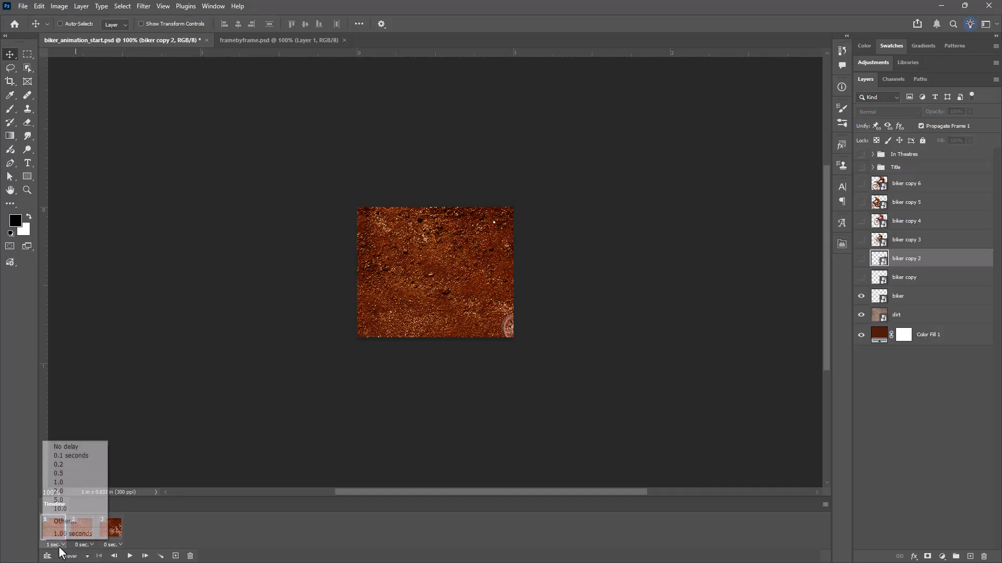
click(70, 471)
click(85, 545)
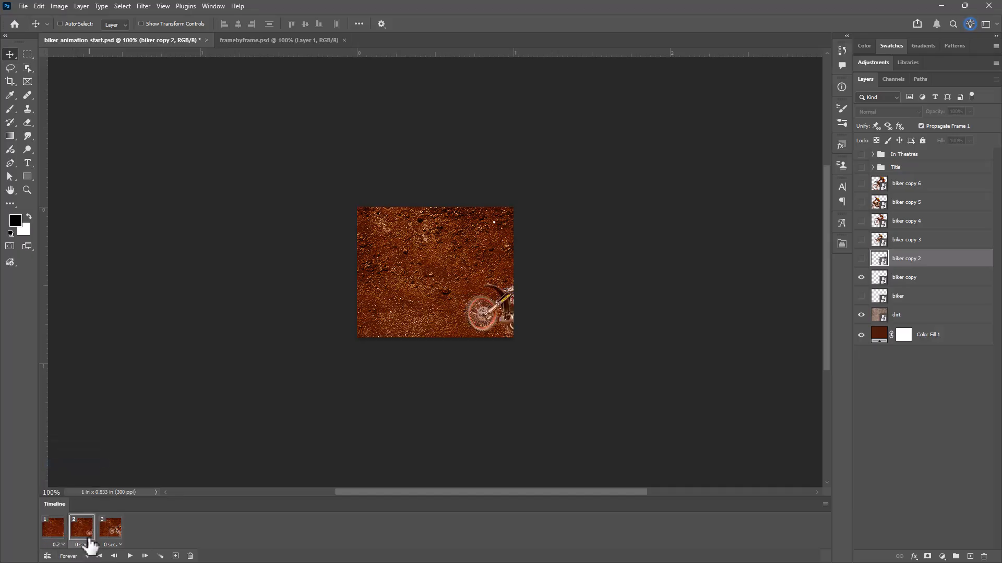
click(96, 466)
click(115, 545)
click(131, 464)
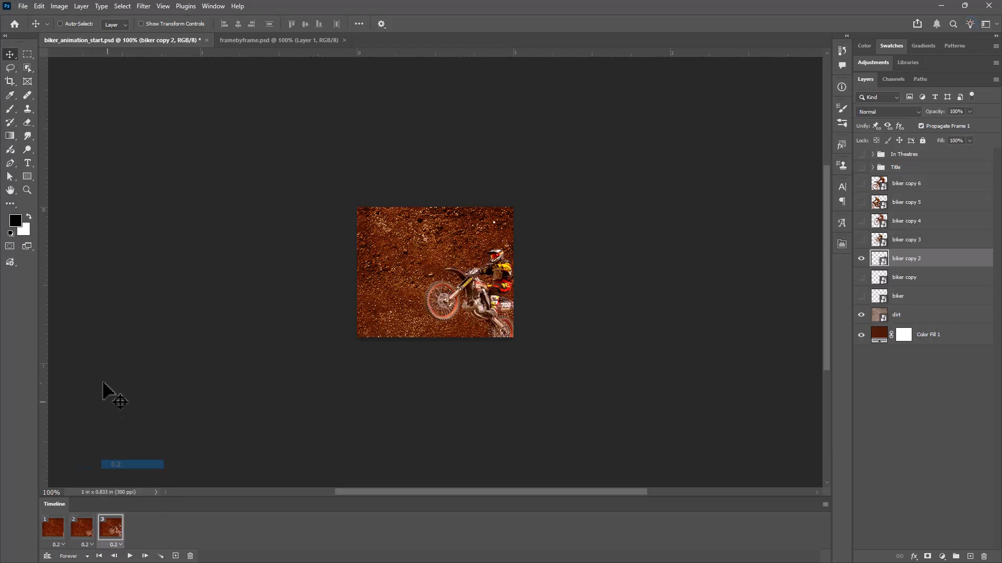
key(space)
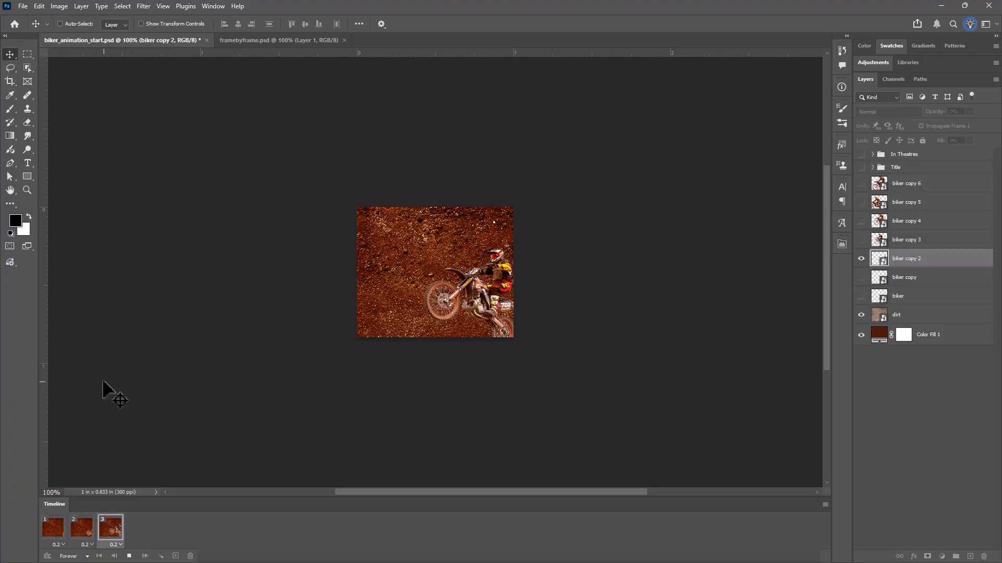
key(space)
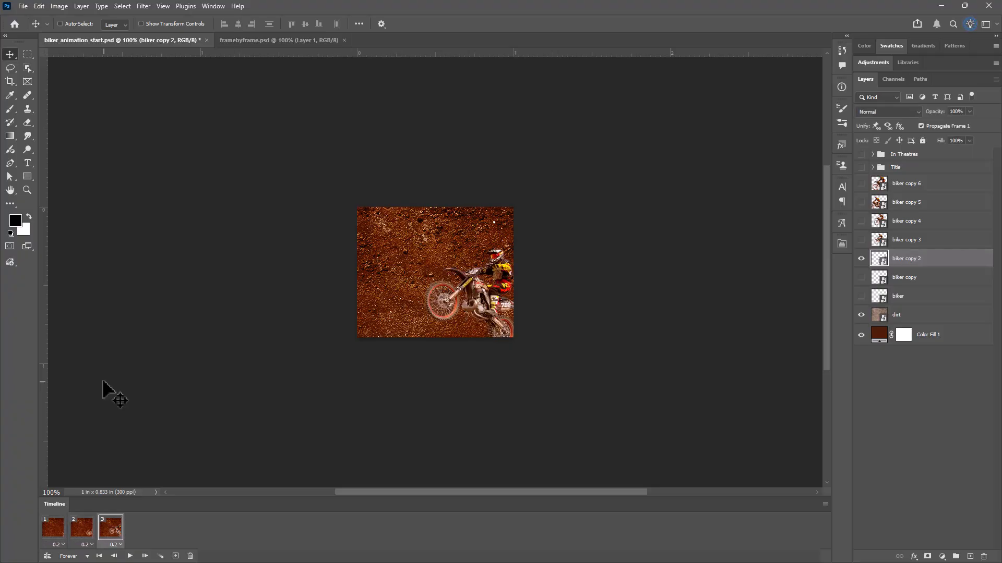
Add a fourth animation frame that shows biker copy 3 instead of biker copy 2.
click(176, 557)
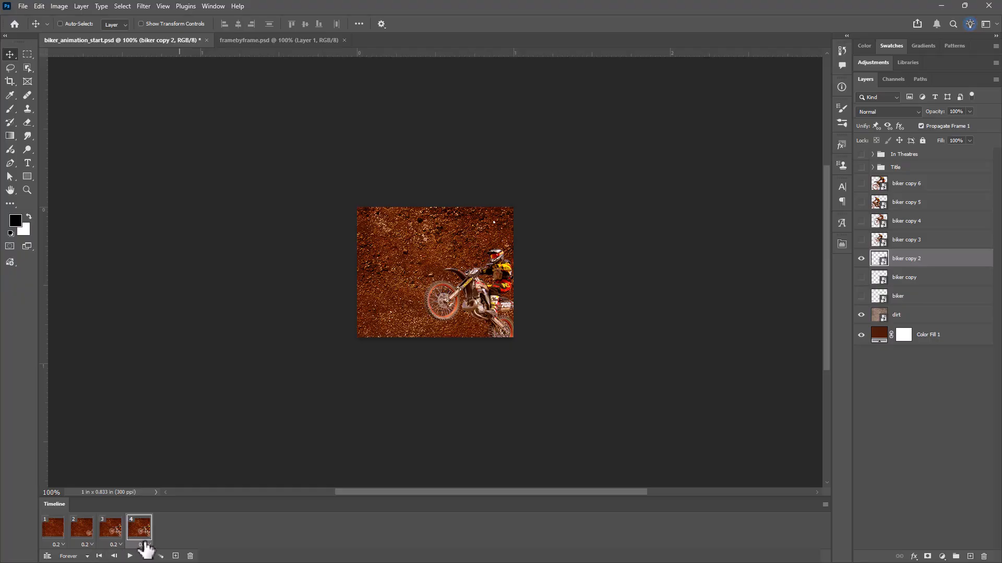
click(861, 239)
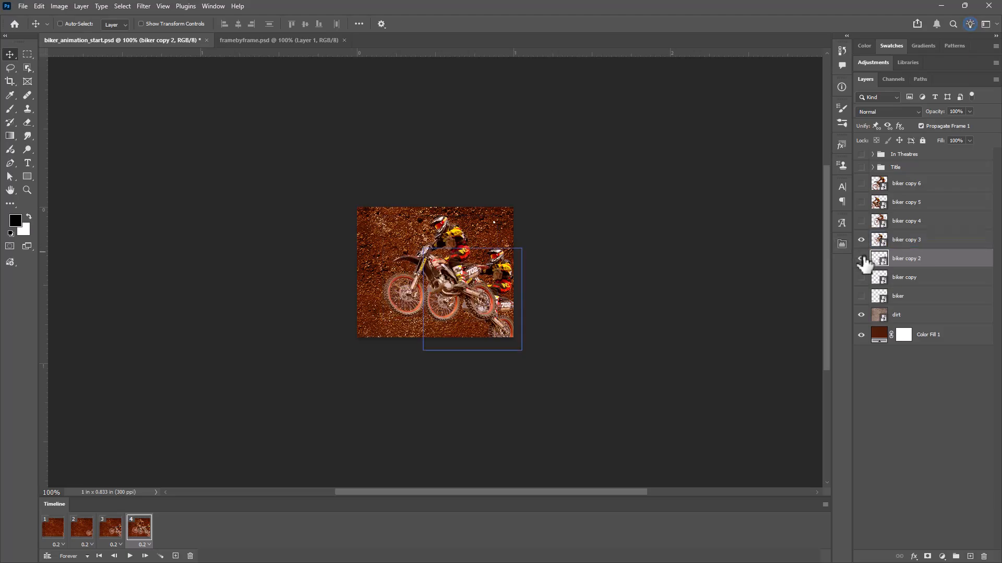
click(861, 258)
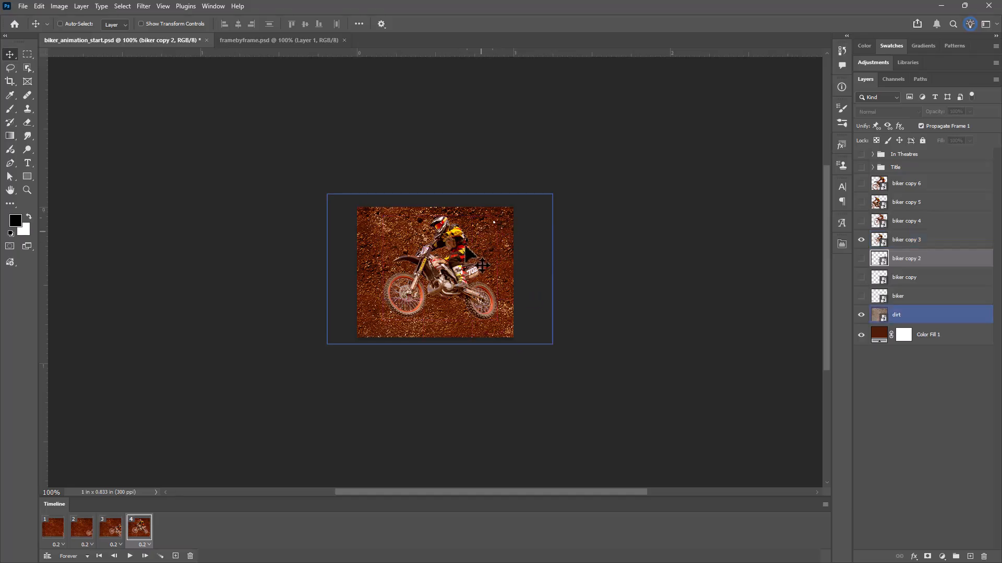
Rotate biker copy 3 clockwise to about -1.5° and move it slightly to the right.
click(906, 236)
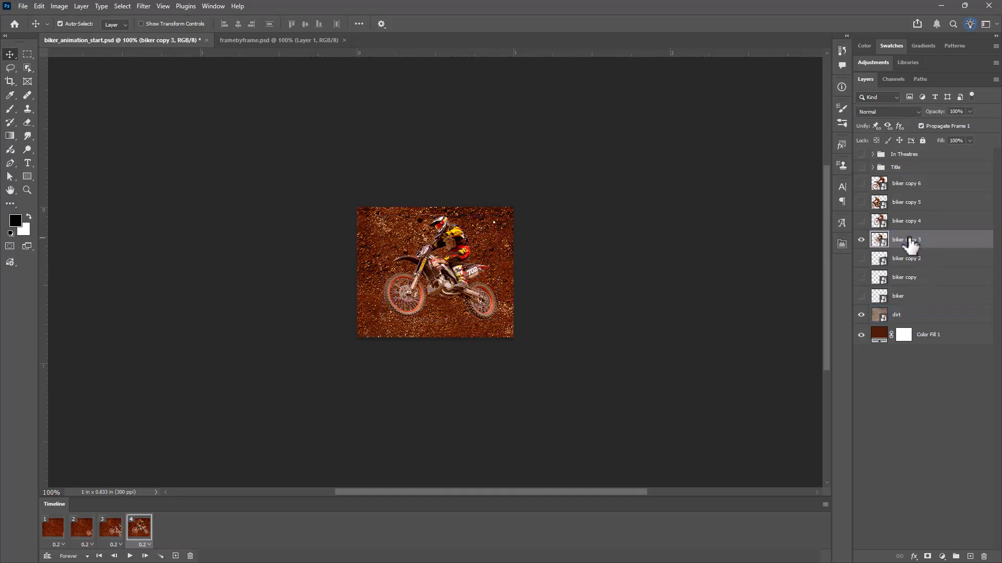
key(ctrl+t)
drag(510, 220, 537, 192)
drag(476, 282, 483, 283)
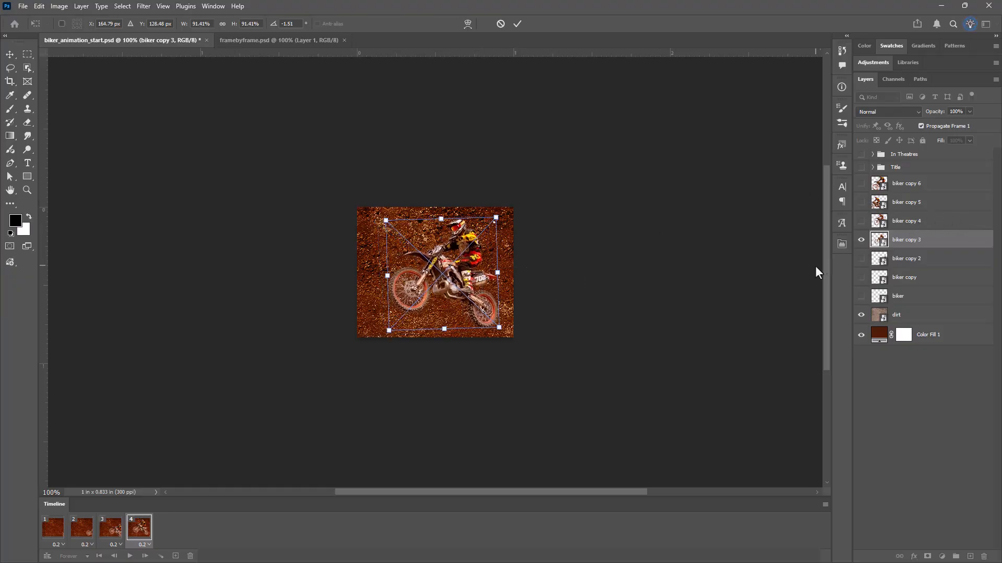
key(Return)
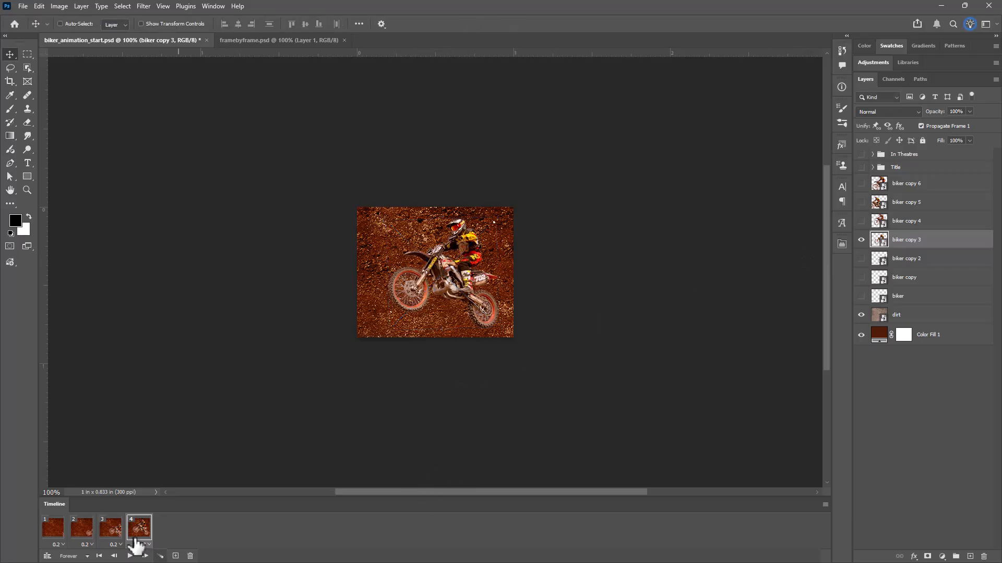
Add a fifth animation frame that shows biker copy 4 instead of biker copy 3.
click(176, 556)
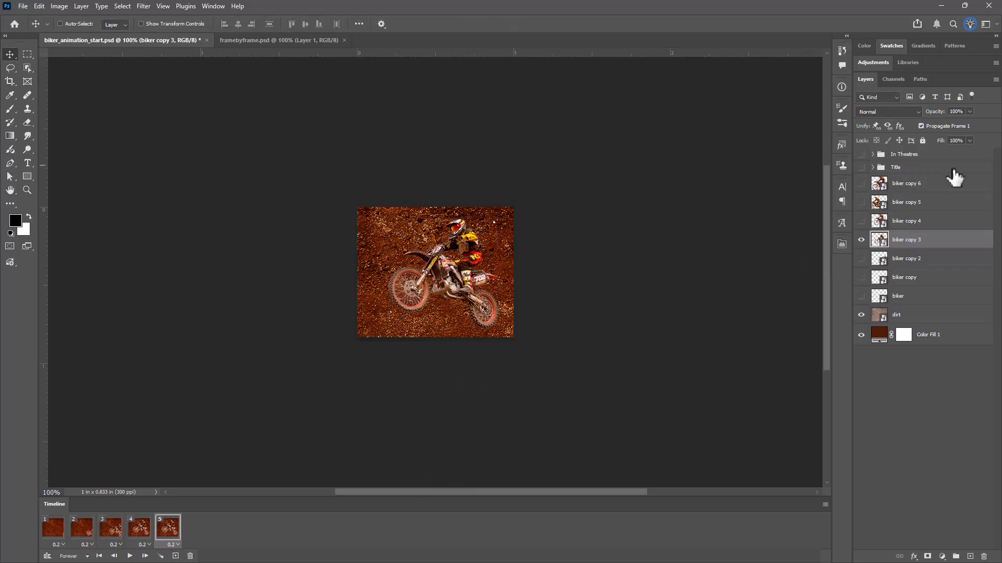
click(861, 221)
click(861, 240)
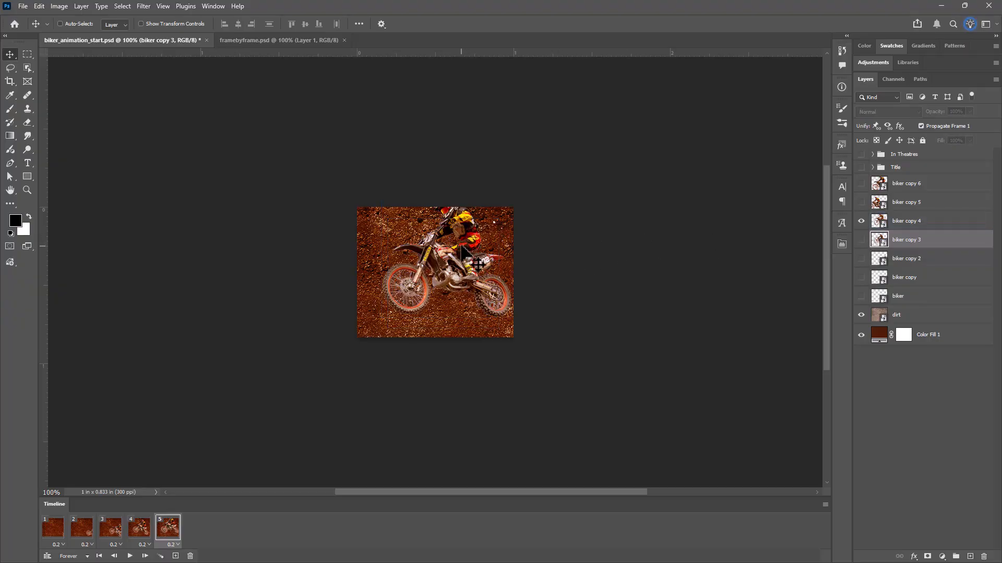
Move biker copy 4 about 0.07 in left and 0.07 in down, and compare frames 4 and 5.
click(889, 222)
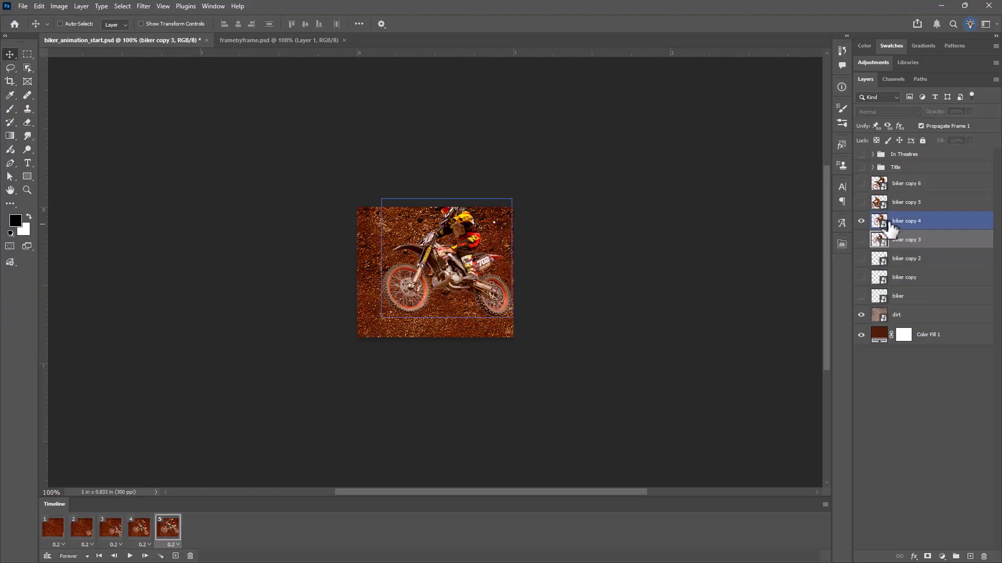
drag(445, 275, 435, 284)
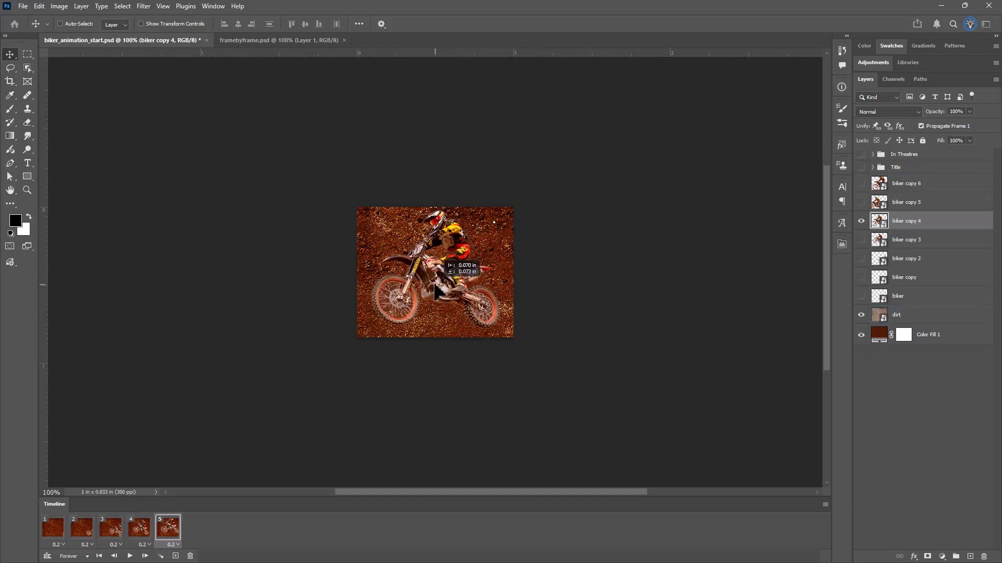
click(140, 529)
click(166, 530)
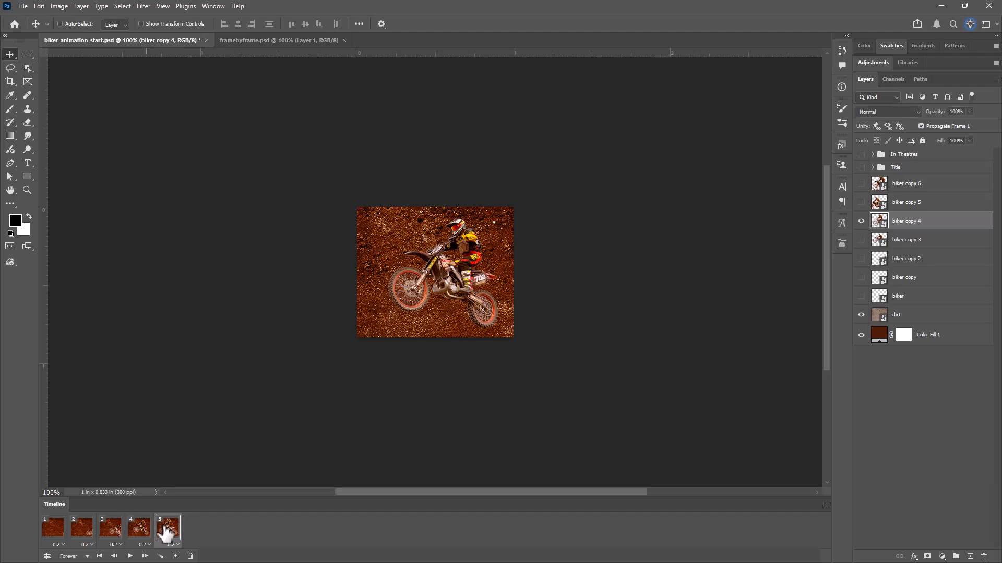
key(ctrl+t)
drag(556, 228, 498, 221)
key(Escape)
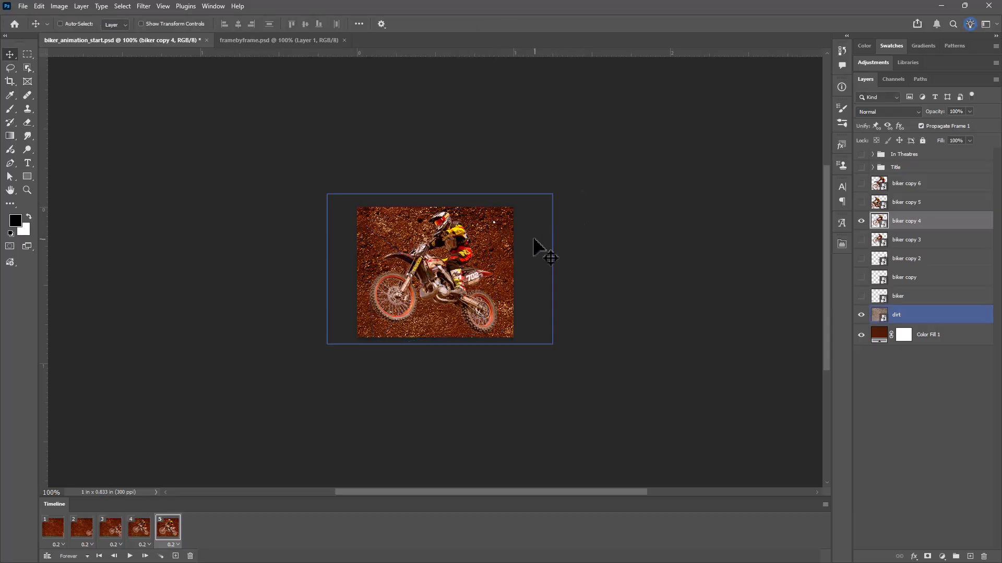
click(861, 203)
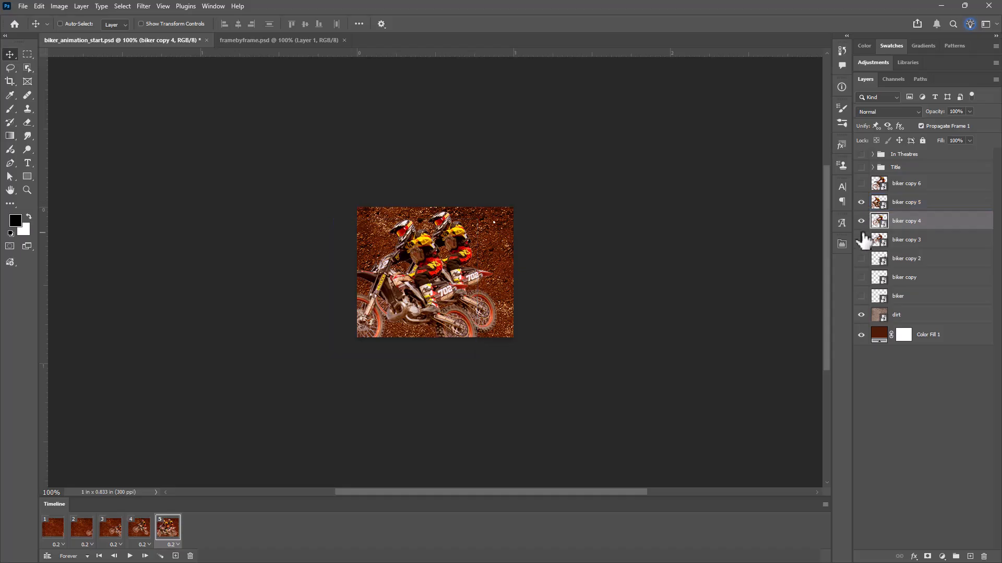
click(861, 222)
click(878, 204)
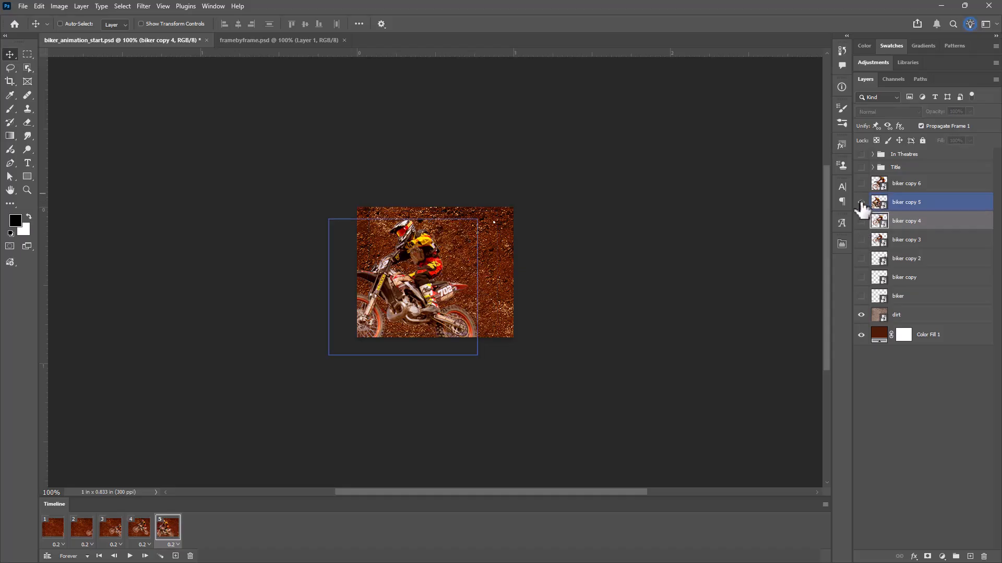
click(861, 221)
click(861, 202)
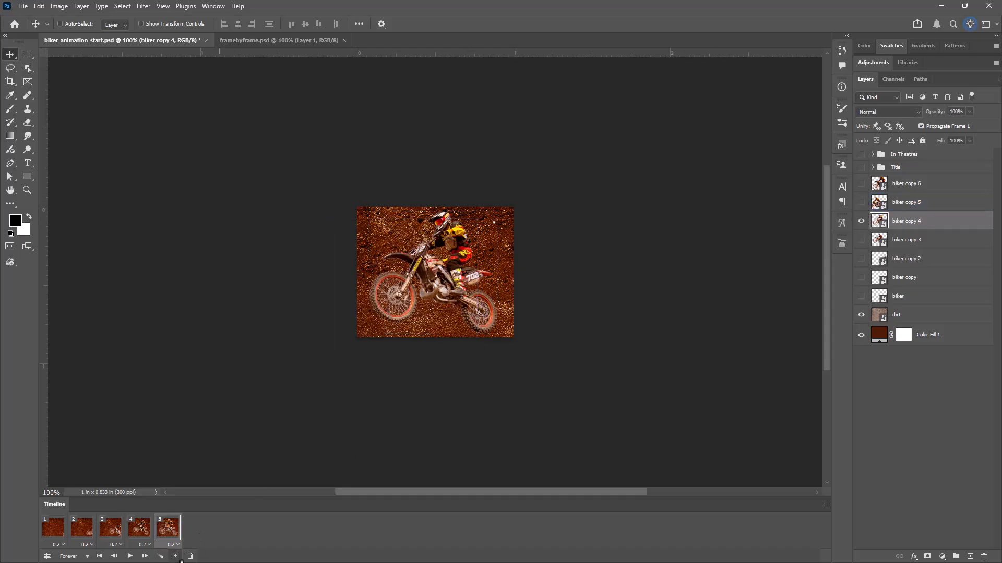
Add a sixth animation frame that shows biker copy 5 instead of biker copy 4, and make biker copy 5 the active layer.
click(176, 556)
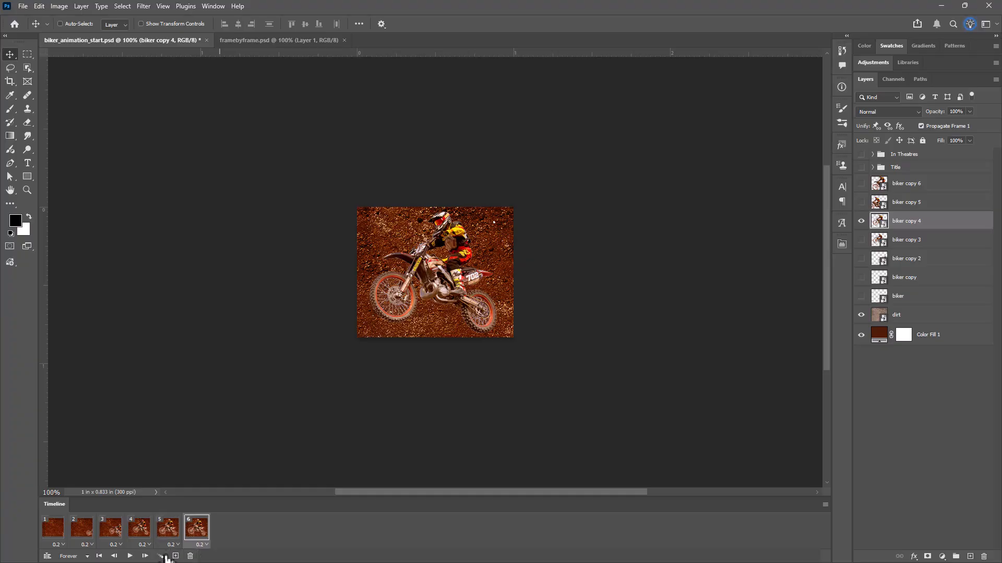
click(861, 202)
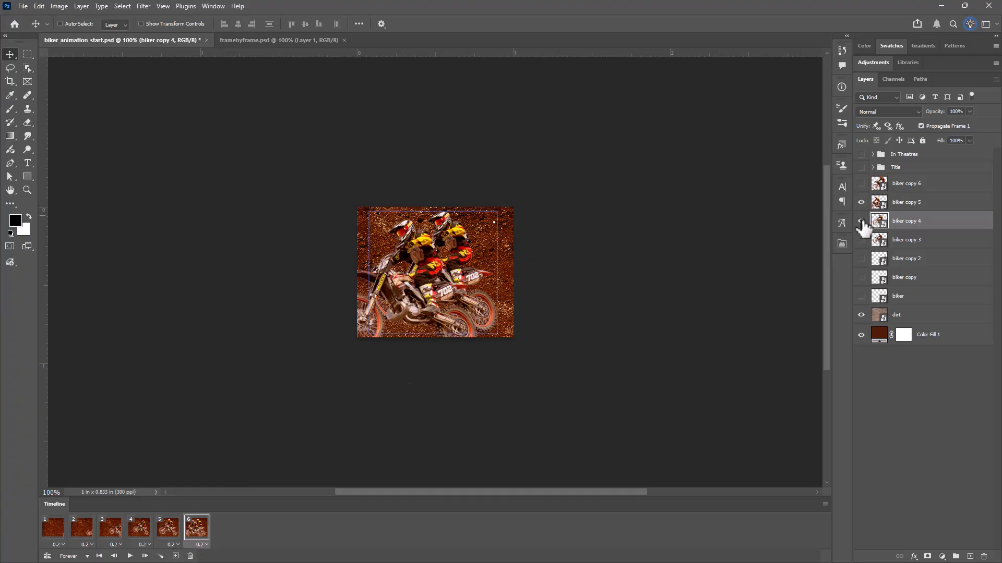
click(861, 221)
drag(427, 273, 429, 262)
click(914, 203)
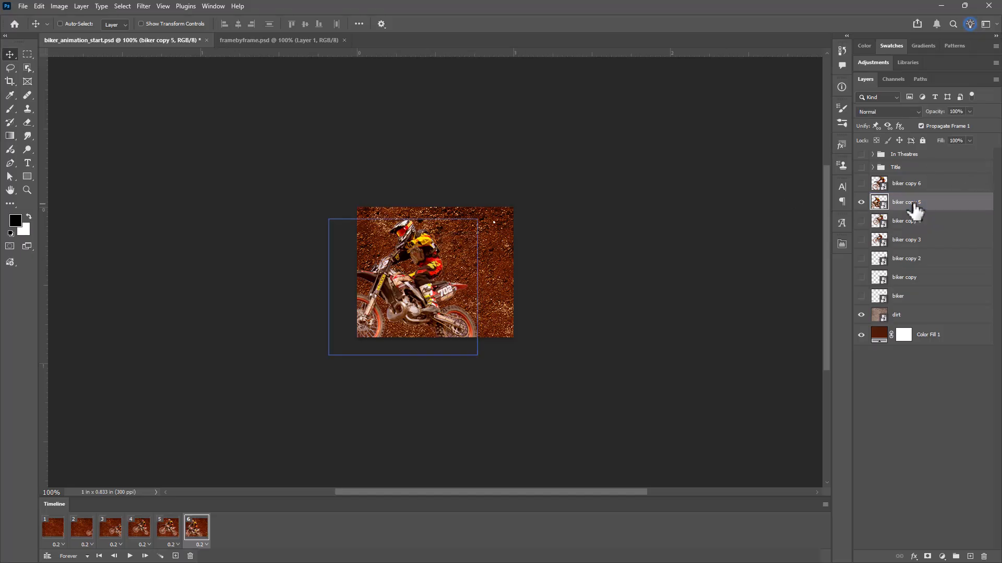
Move biker copy 5 up and to the right until both wheels sit inside the canvas, and compare frames 4 to 6.
drag(432, 298, 454, 280)
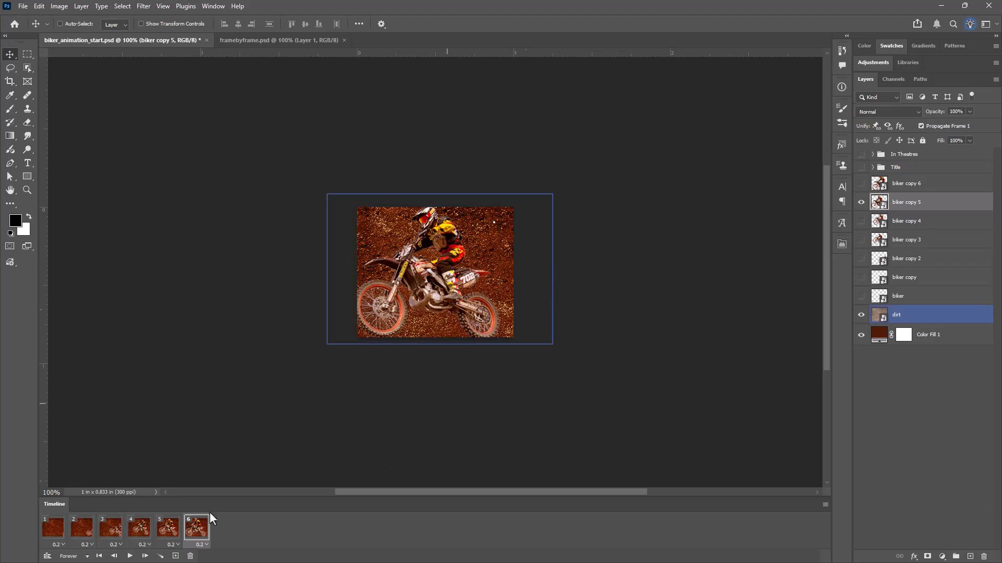
click(169, 530)
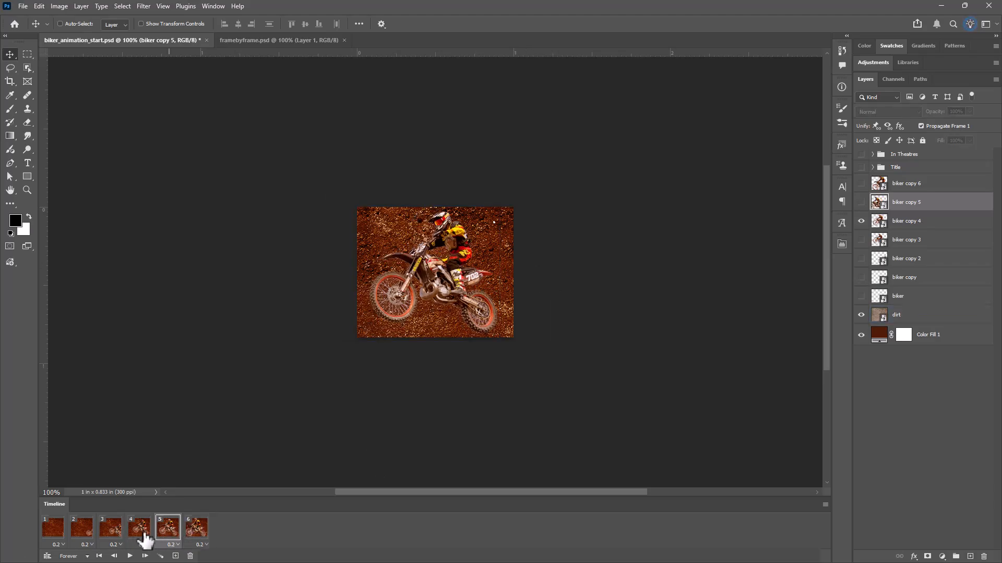
click(139, 531)
click(168, 531)
click(197, 532)
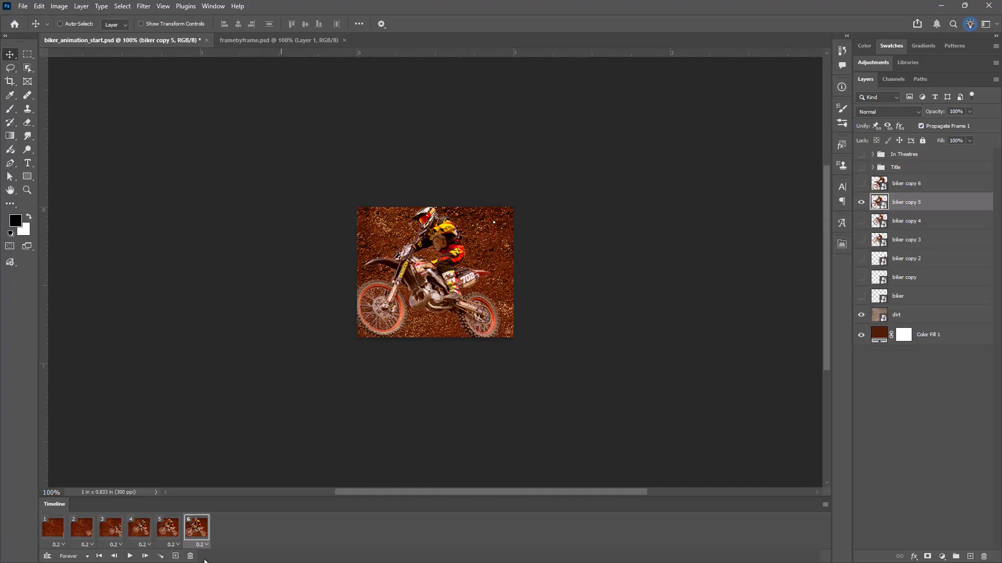
Add a seventh animation frame that shows biker copy 6 instead of biker copy 5, and make biker copy 6 the active layer.
click(177, 557)
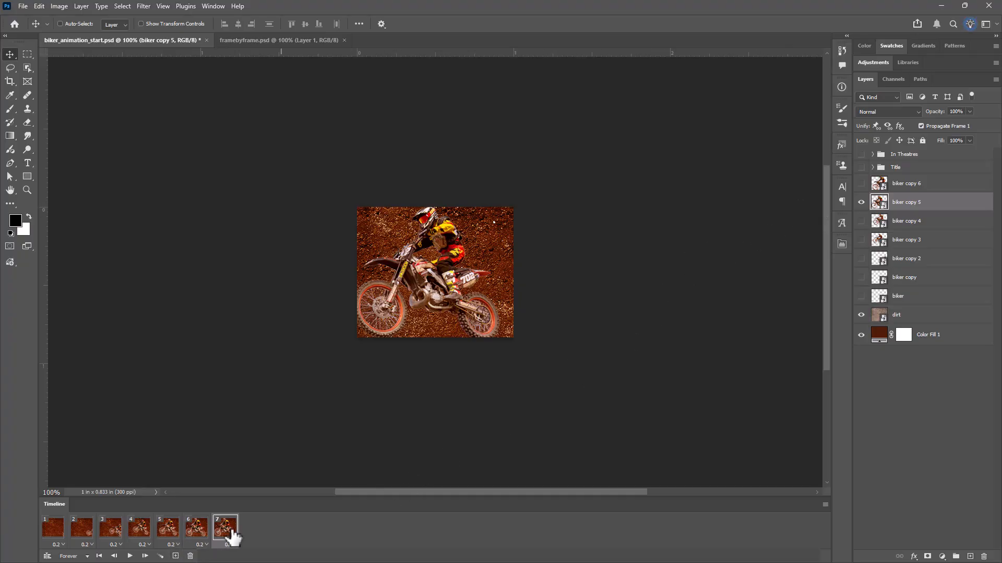
click(861, 183)
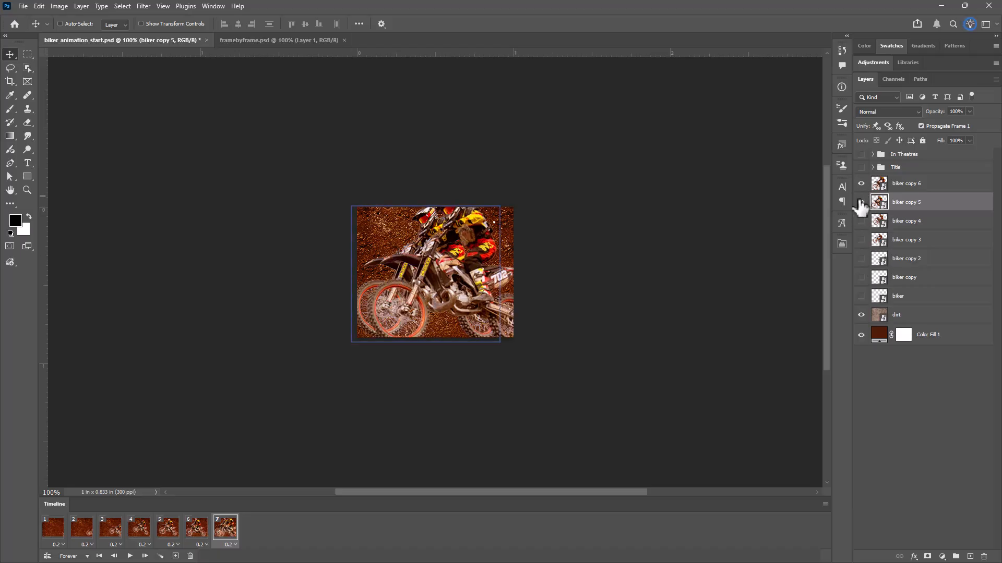
click(861, 201)
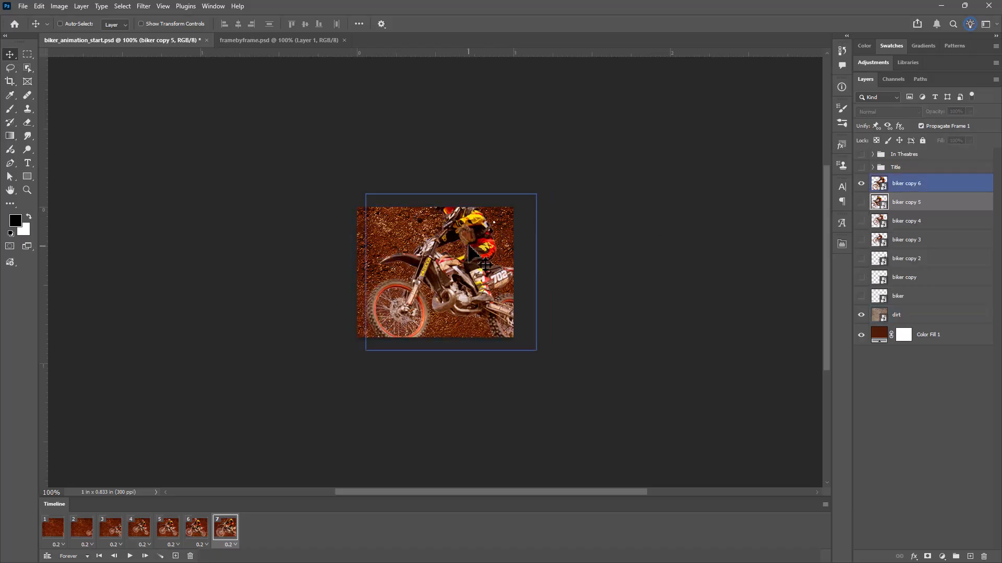
click(934, 183)
Move biker copy 6 down and left so its front wheel is cut by the canvas's left edge, and compare frames 6 and 7.
mouse_move(412, 284)
mouse_down()
mouse_move(365, 293)
mouse_move(410, 288)
mouse_up()
click(197, 530)
click(226, 530)
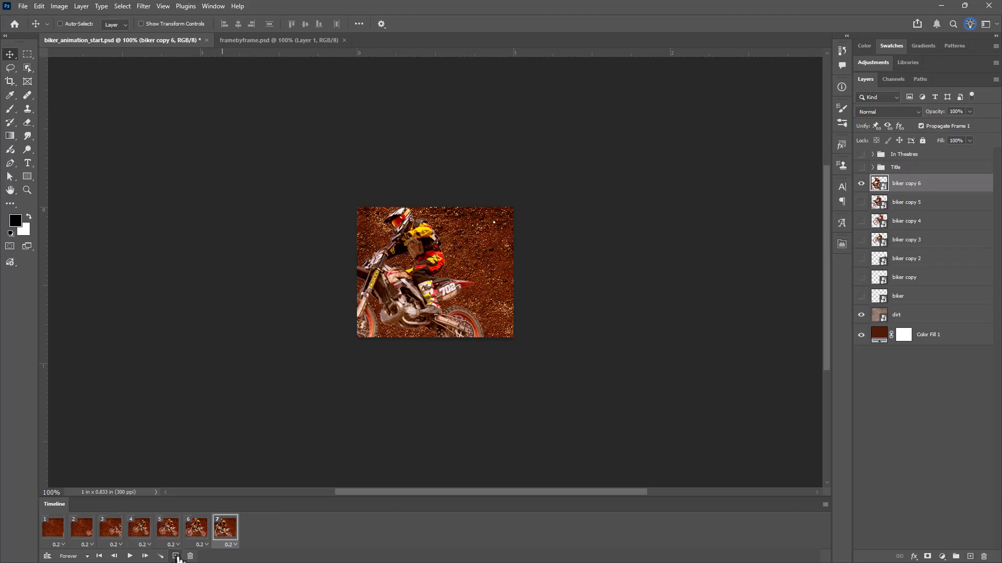
Add an eighth animation frame and move biker copy 6 completely off the canvas beyond its lower-left corner.
click(176, 556)
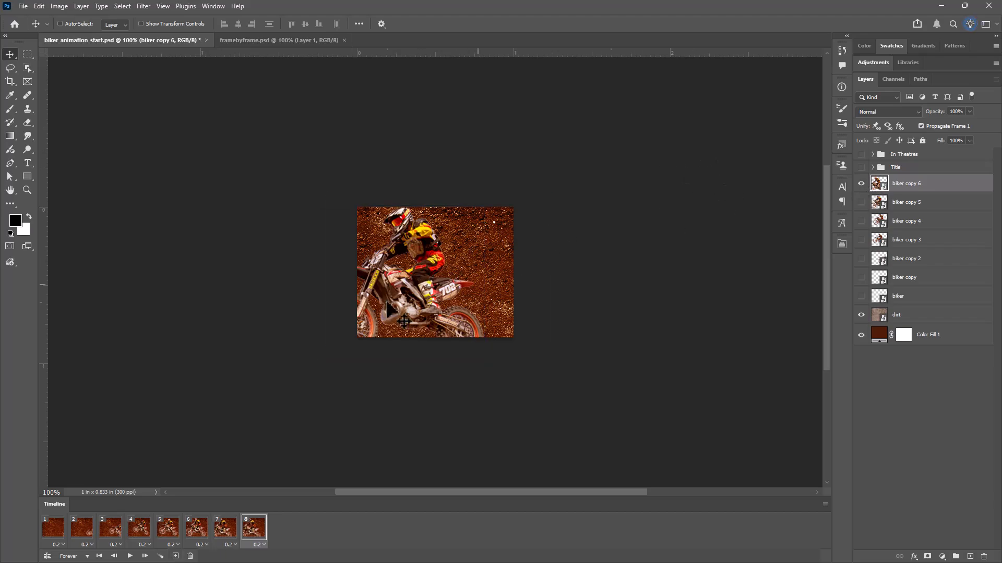
drag(419, 257, 279, 386)
Tween frame 7 with the next frame, adding 3 frames for all layers with position, opacity and effects.
click(218, 529)
right_click(223, 535)
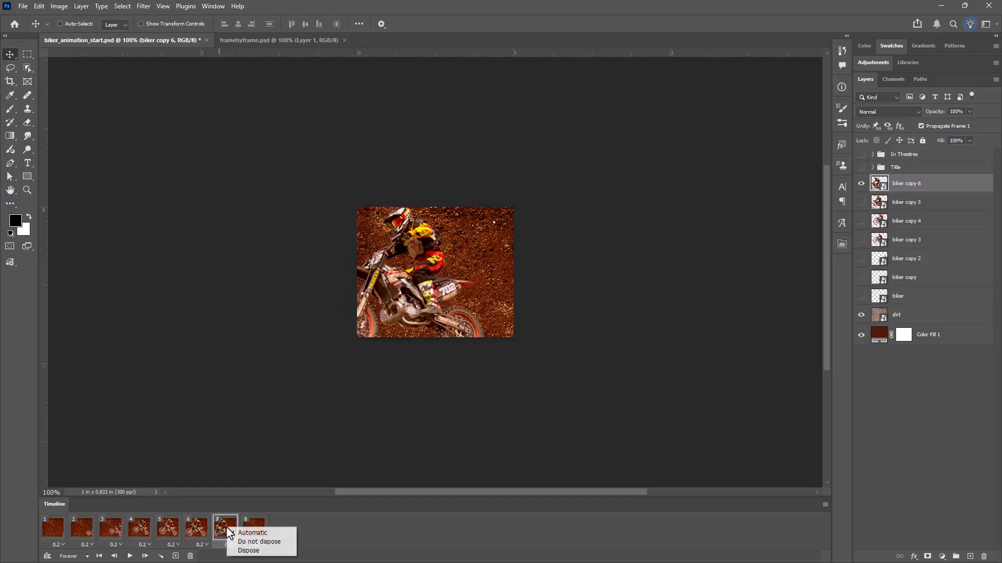
click(217, 529)
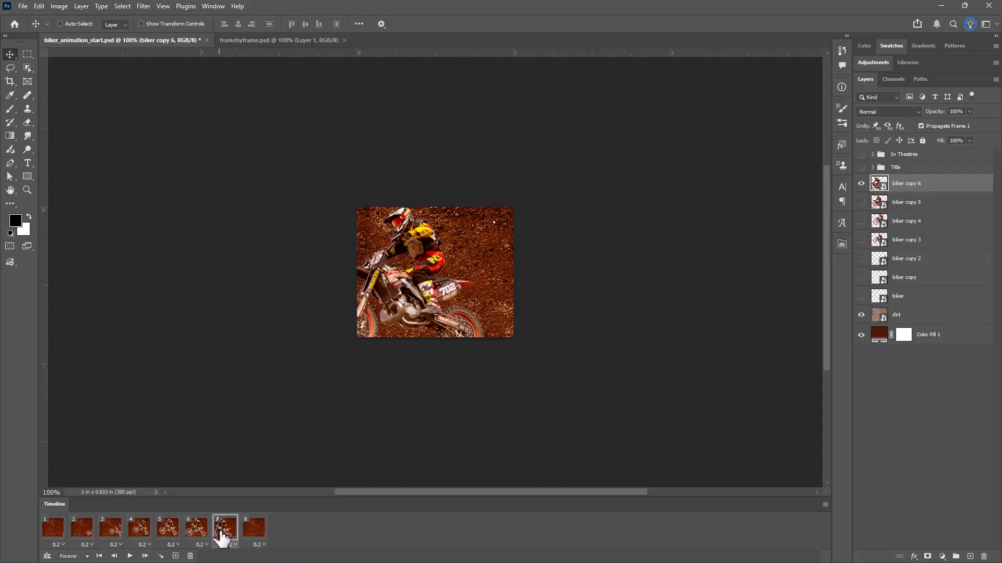
click(160, 556)
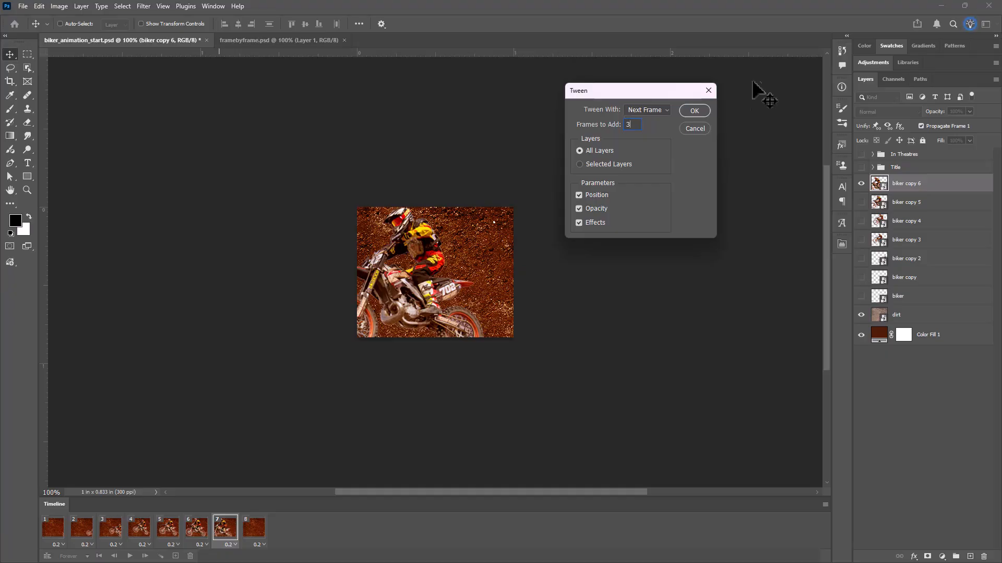
click(694, 111)
Check the tweened exit in frames 8 to 11 and play the animation from frame 1.
click(253, 529)
click(274, 529)
click(309, 528)
click(334, 529)
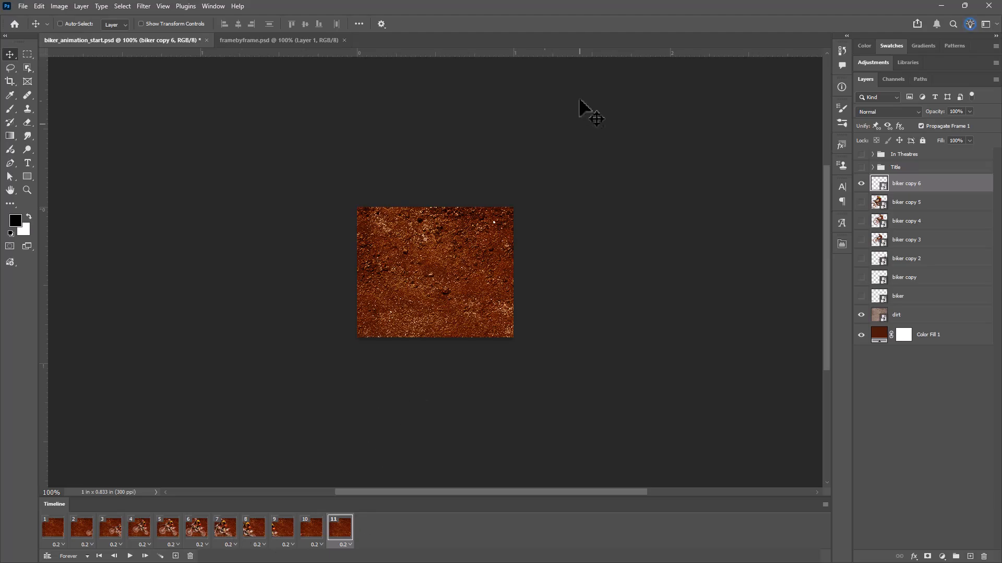
click(63, 535)
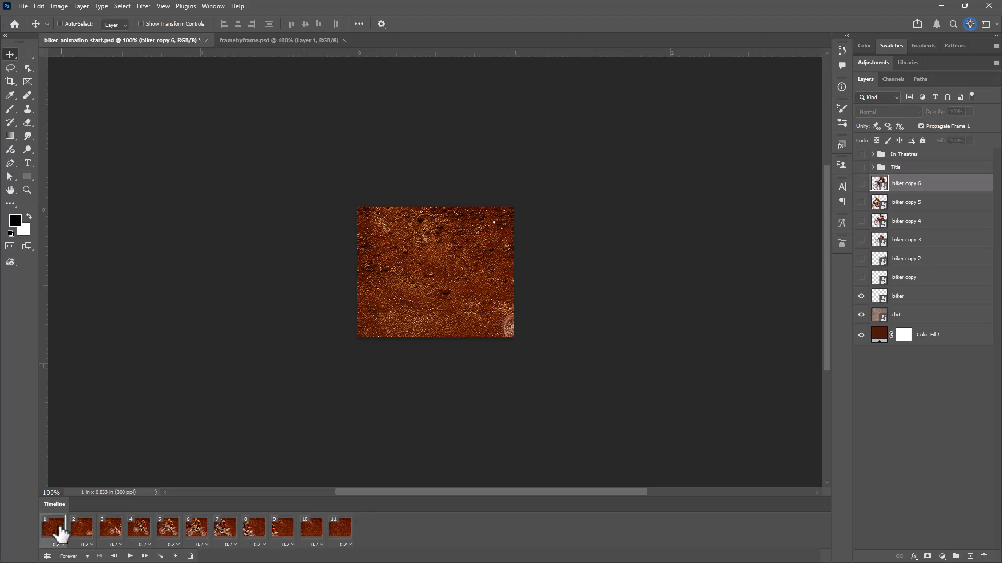
key(space)
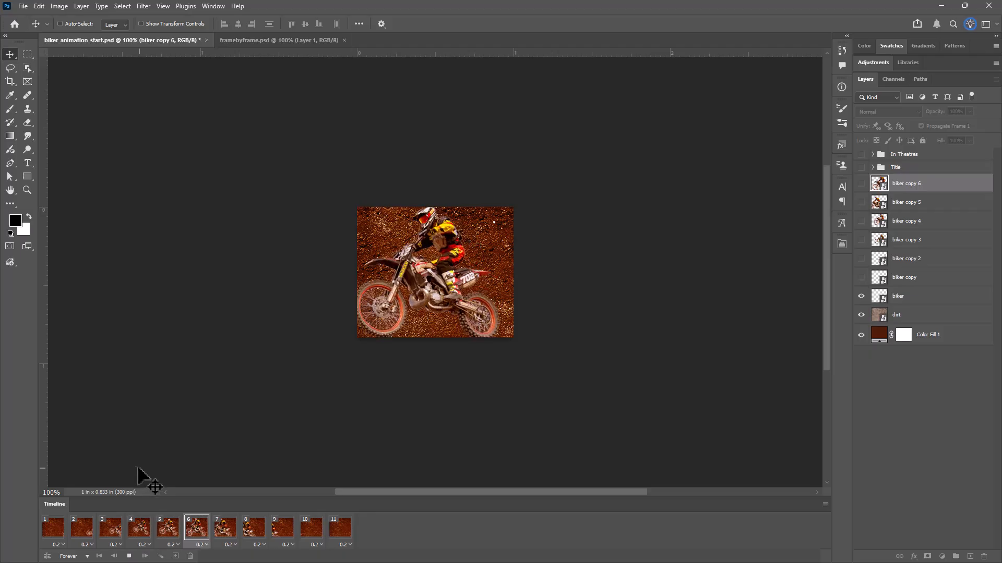
Set the delay of all 11 frames to 0.1 seconds and play the animation.
click(55, 533)
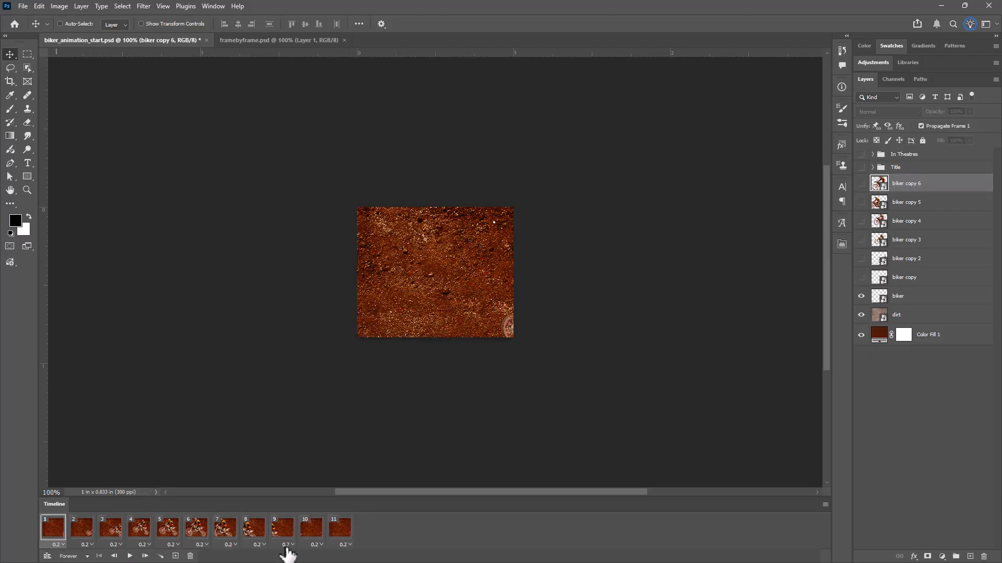
shift+click(341, 537)
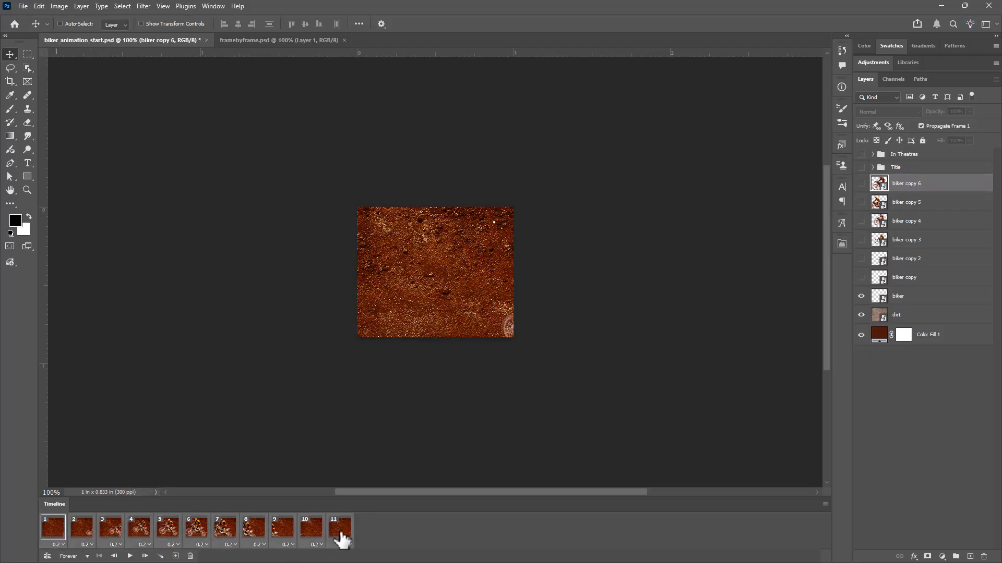
click(59, 544)
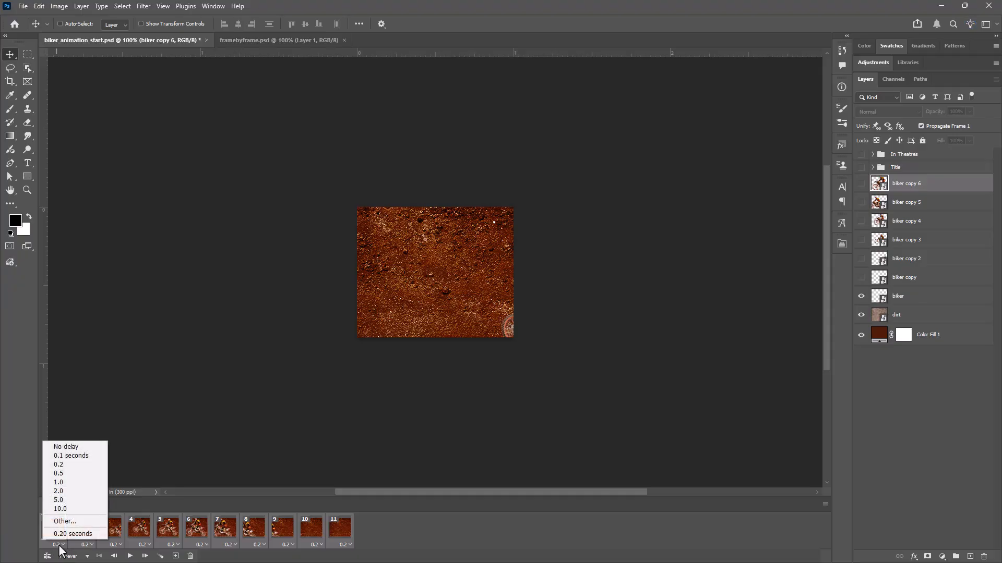
click(79, 456)
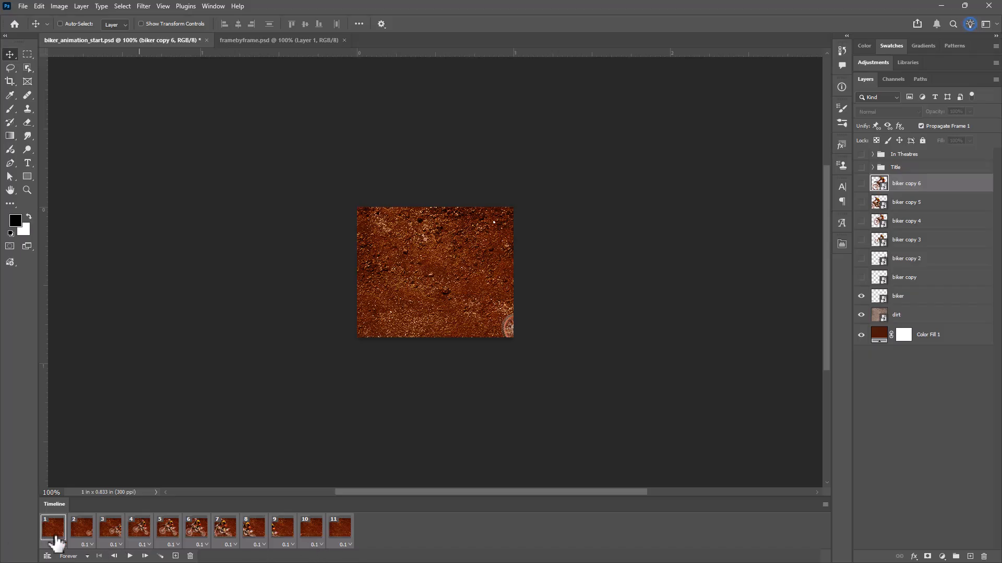
key(space)
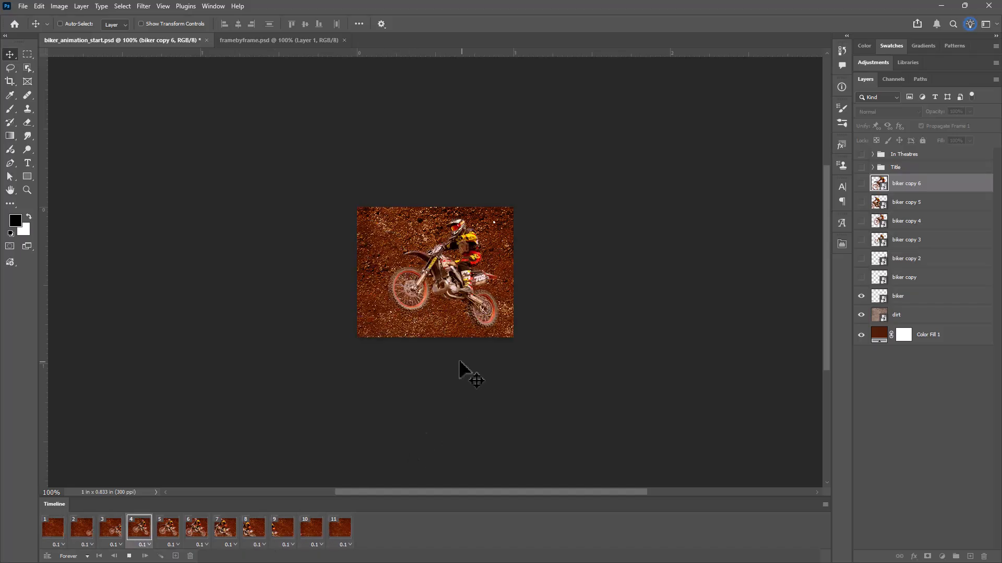
Set all 11 frames to no delay and play the animation to check its speed.
click(57, 538)
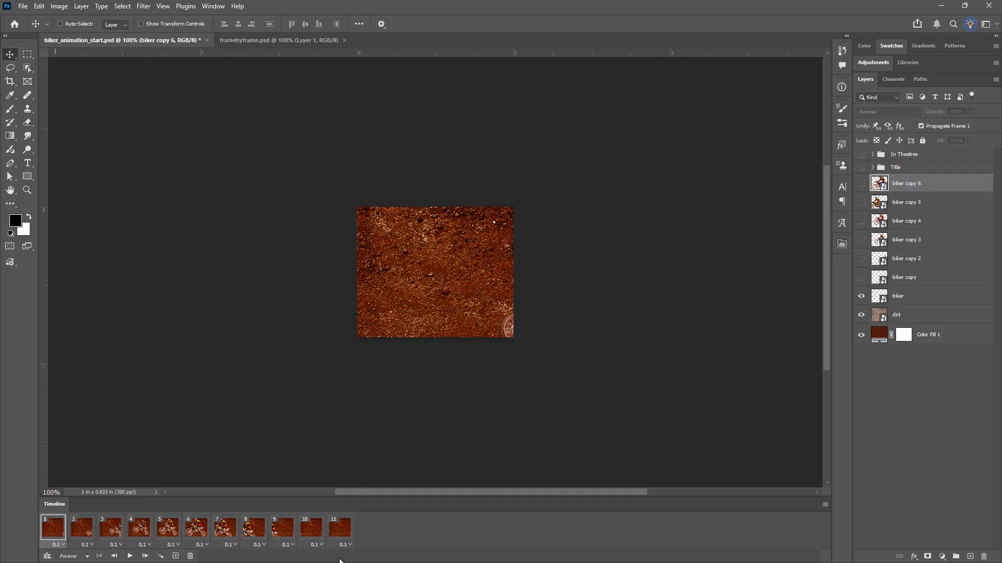
shift+click(340, 539)
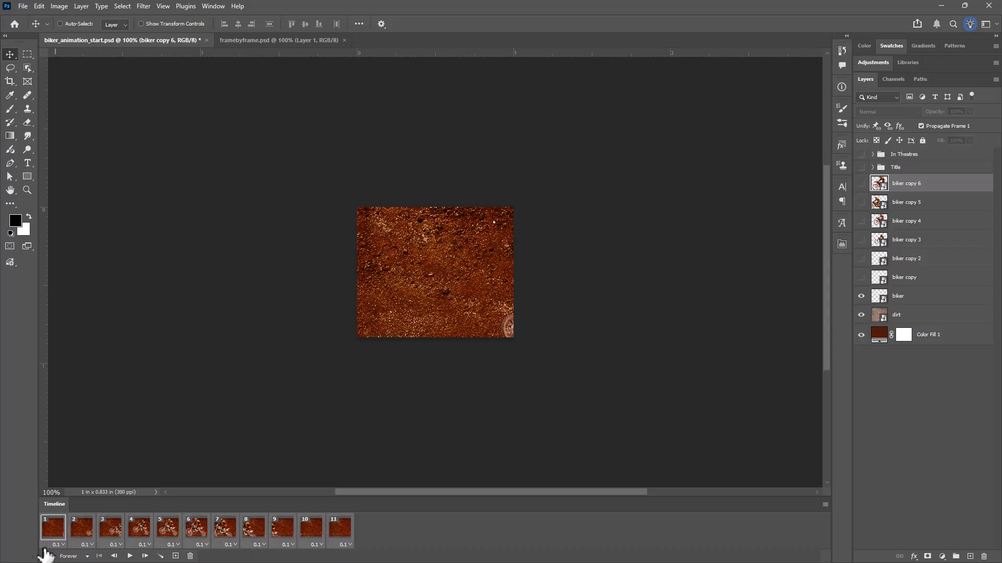
click(59, 544)
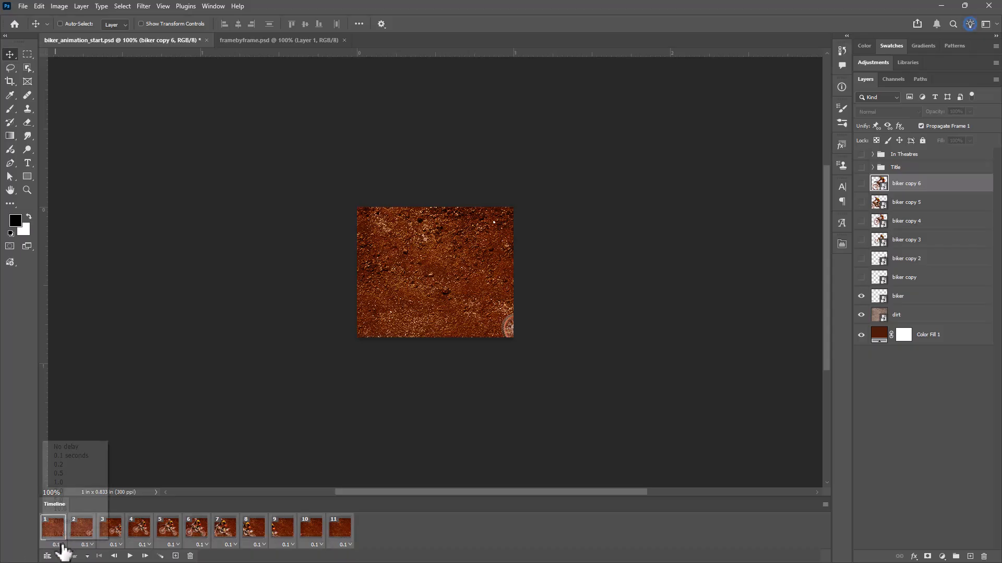
click(72, 448)
key(space)
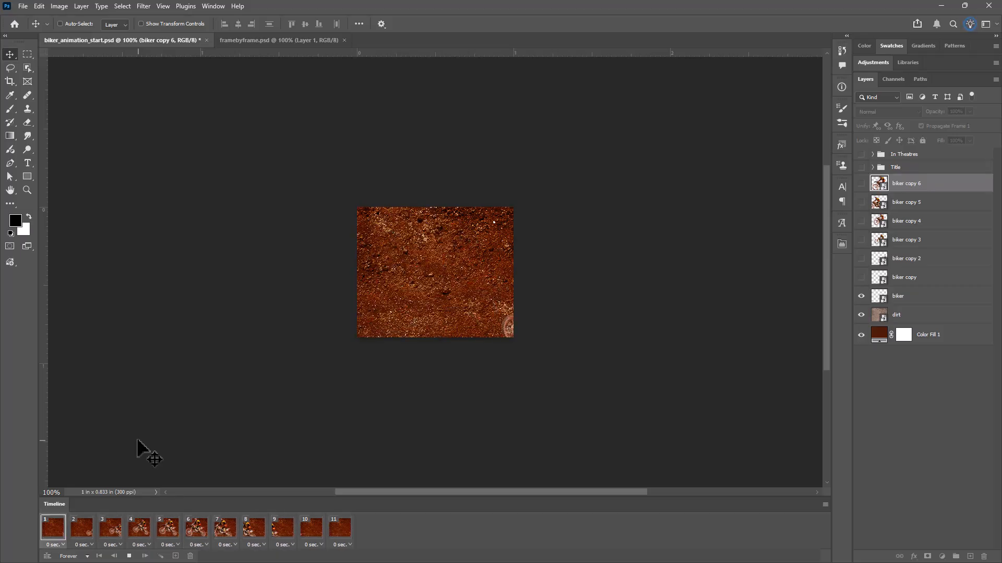
key(space)
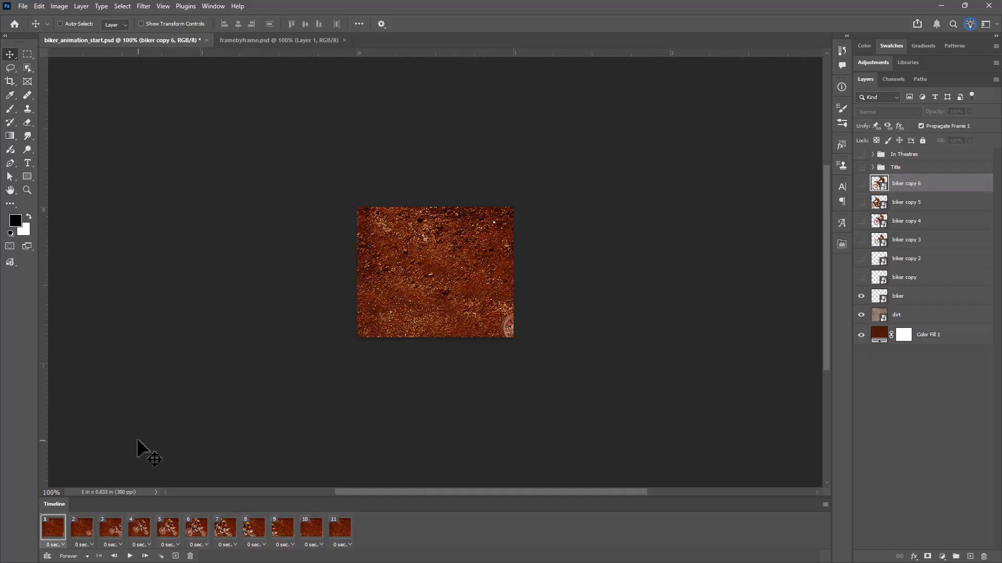
key(space)
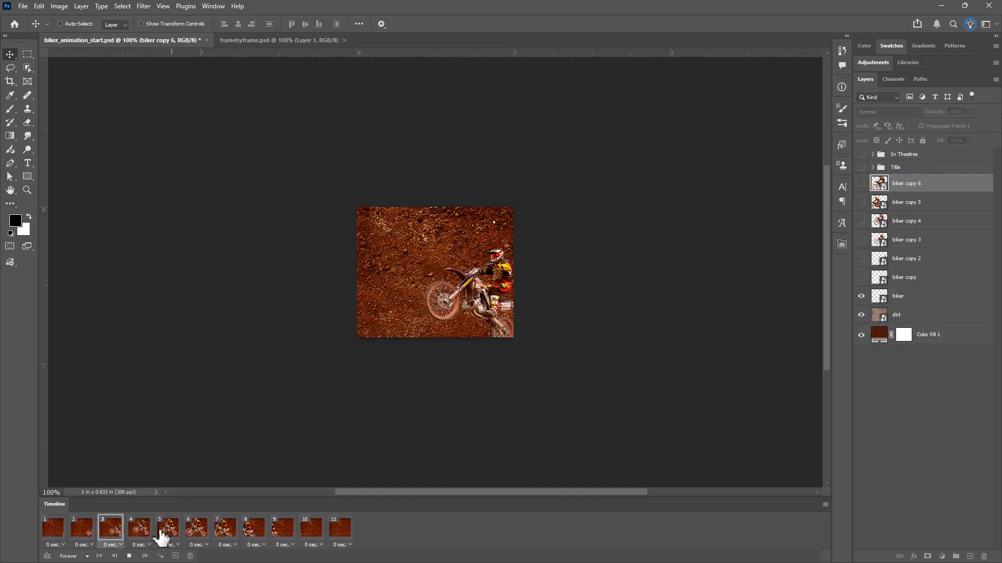
key(space)
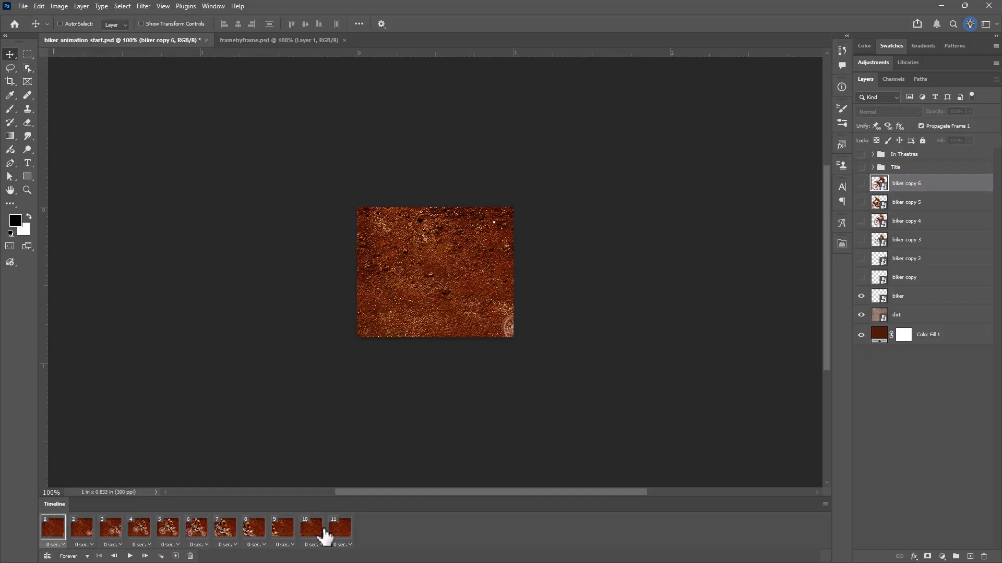
Add a frame 12 after frame 11 and show the Title group in it.
click(346, 530)
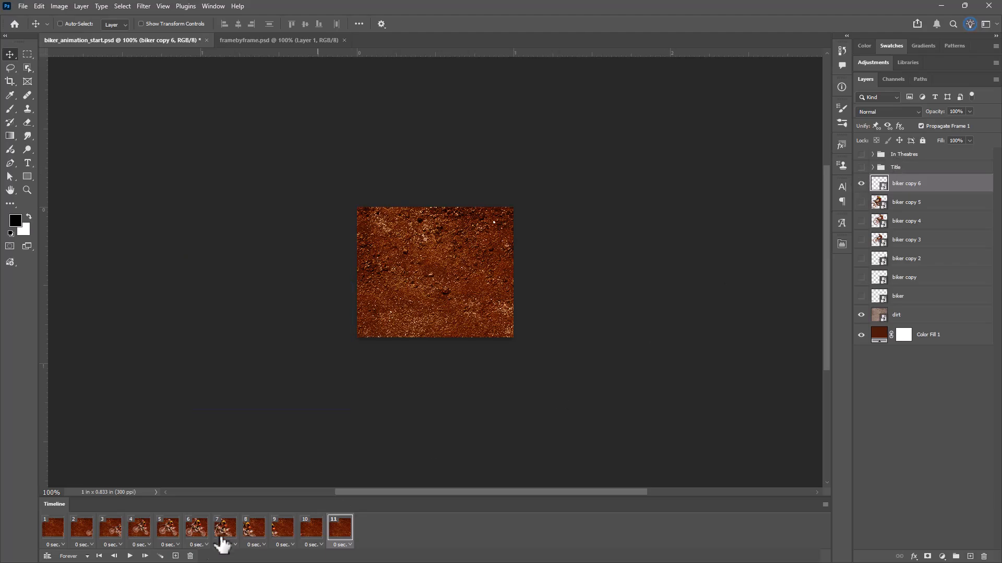
click(175, 556)
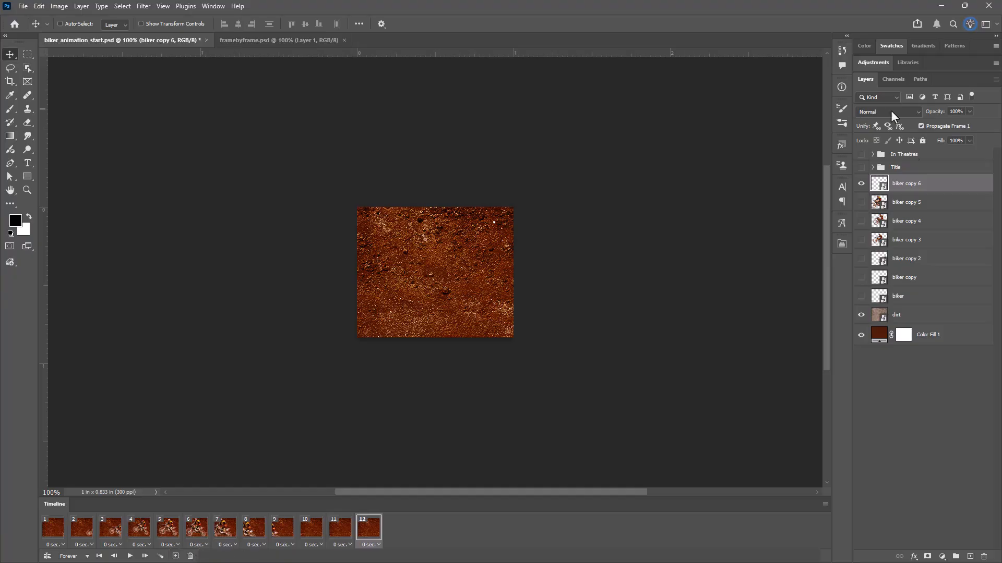
click(861, 166)
click(861, 183)
click(879, 169)
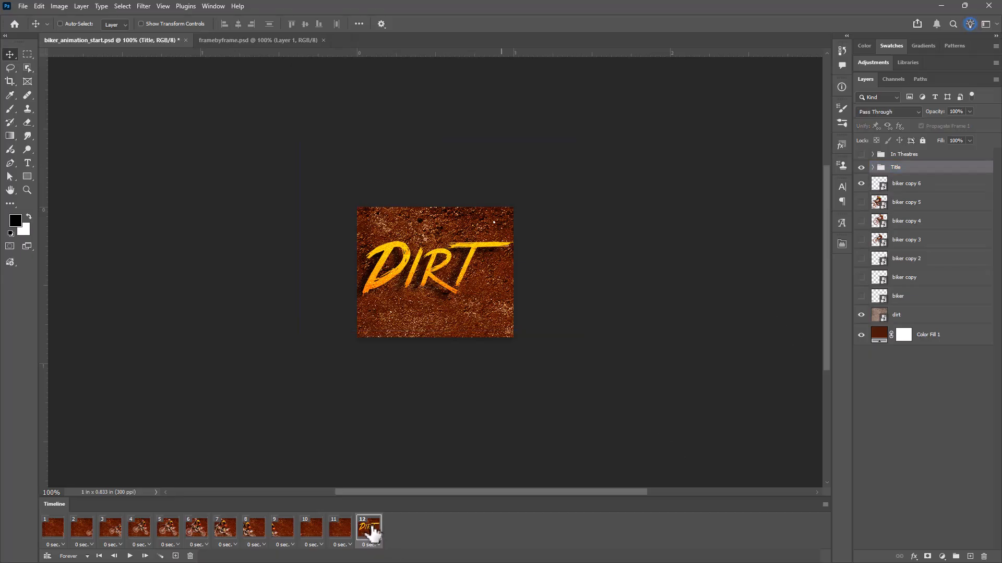
Duplicate frame 12 as frame 13 and set the Title group's opacity to 0% in frame 12.
click(175, 556)
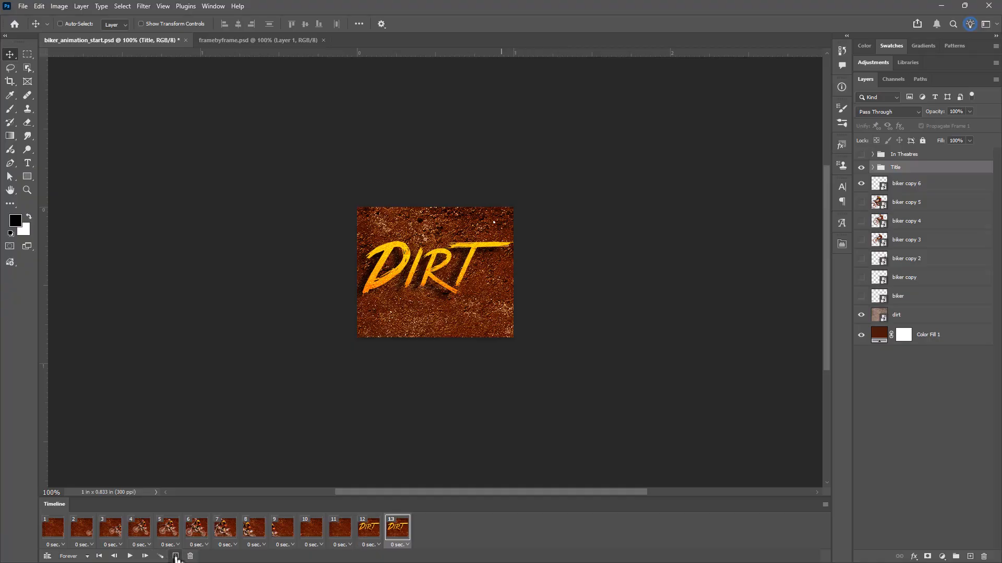
click(368, 528)
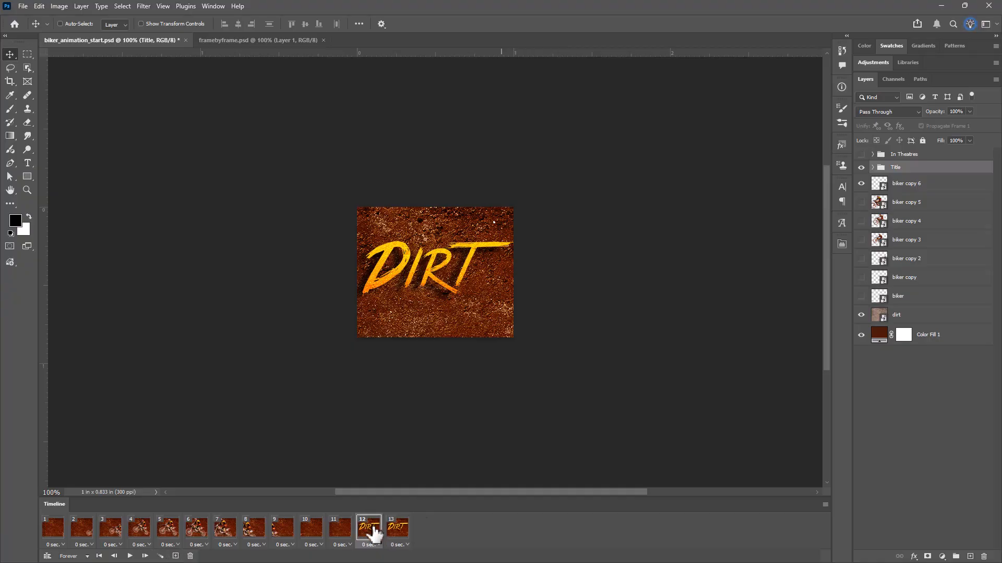
click(968, 112)
drag(968, 123, 898, 124)
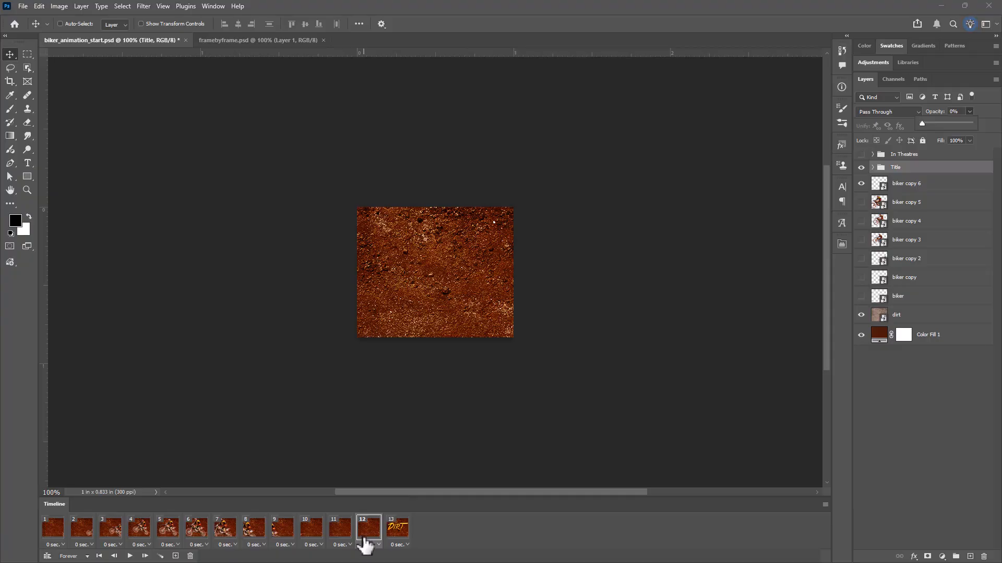
Tween frame 12 with the next frame, adding 5 frames for all layers, and play the animation to check the title's fade-in.
click(161, 556)
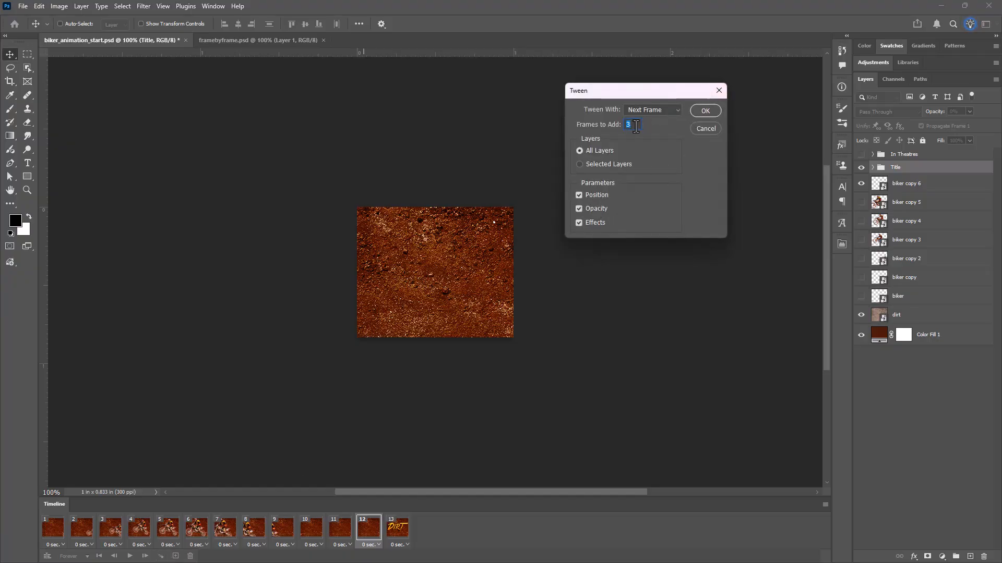
click(705, 110)
key(space)
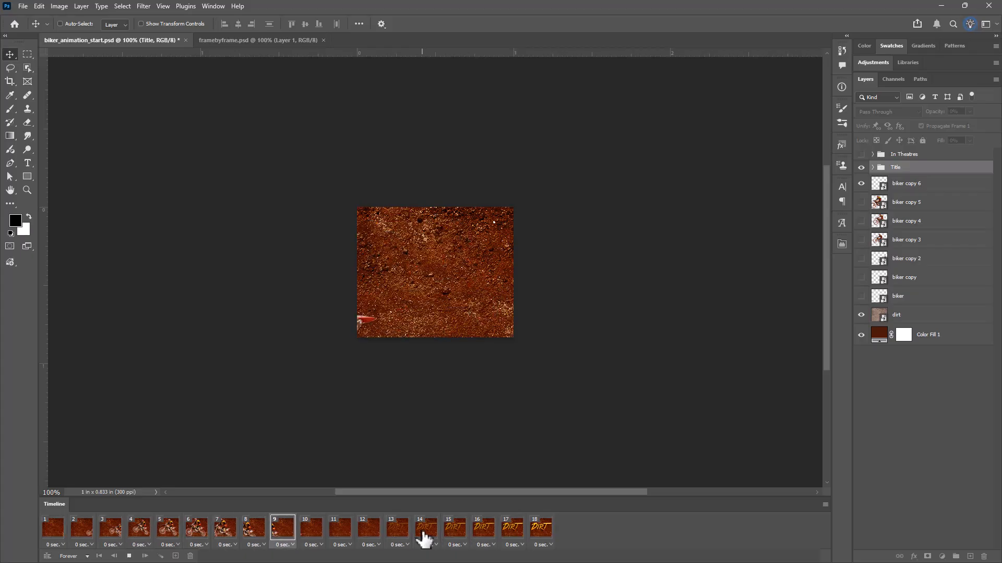
key(space)
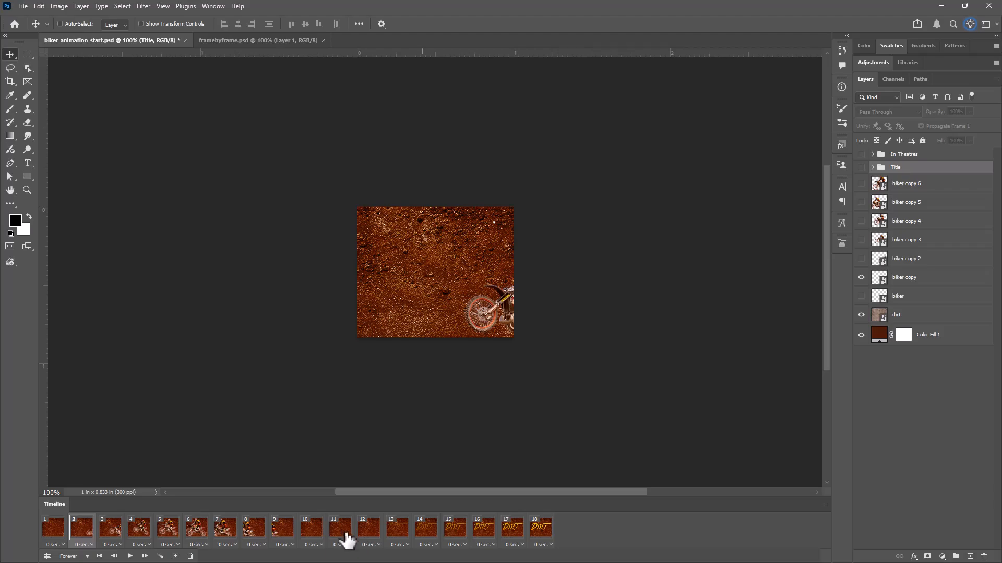
Undo the accidental deletion of the Title group and delete frames 13 to 18 of the title fade-in.
click(337, 530)
click(361, 532)
click(334, 532)
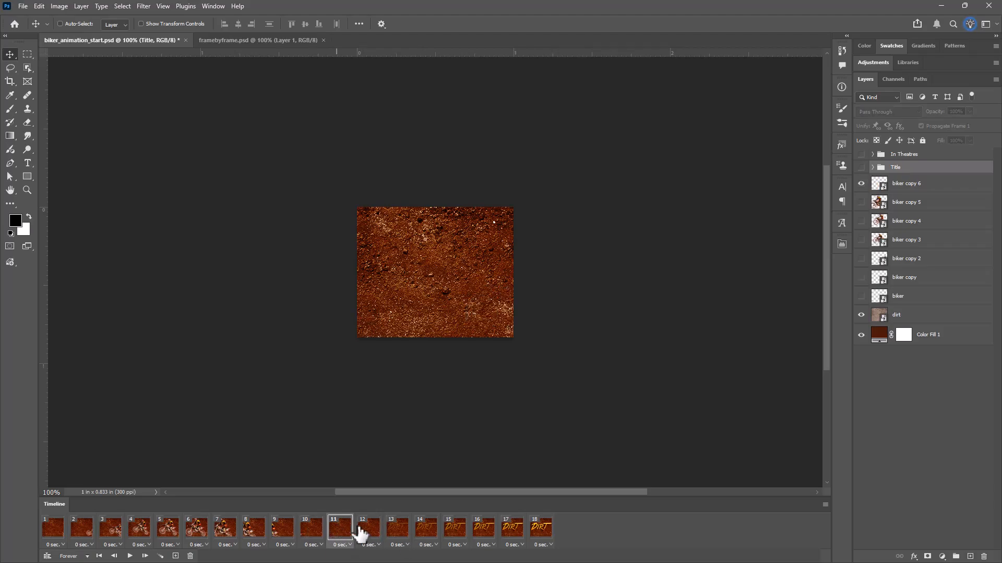
click(375, 531)
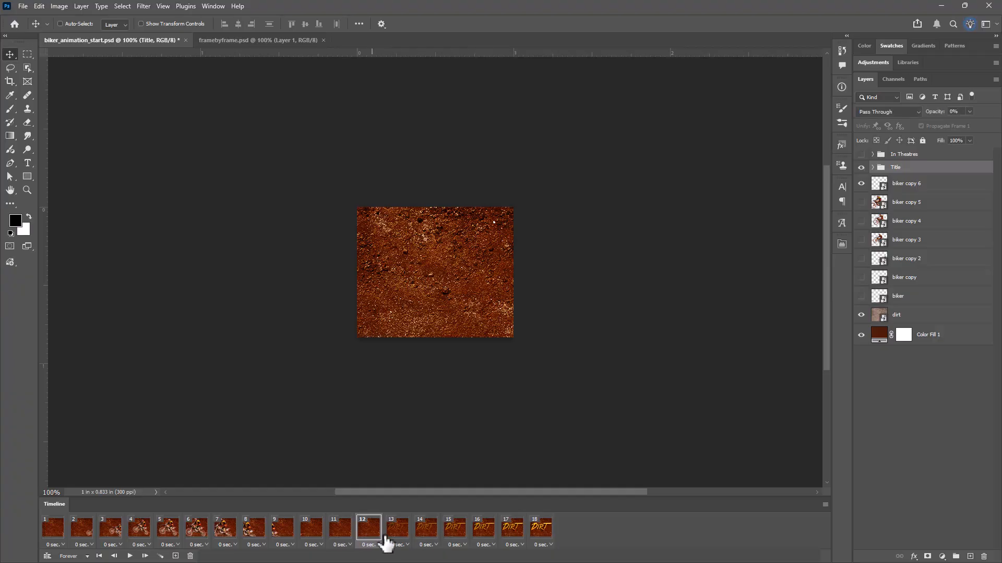
click(398, 532)
shift+click(540, 533)
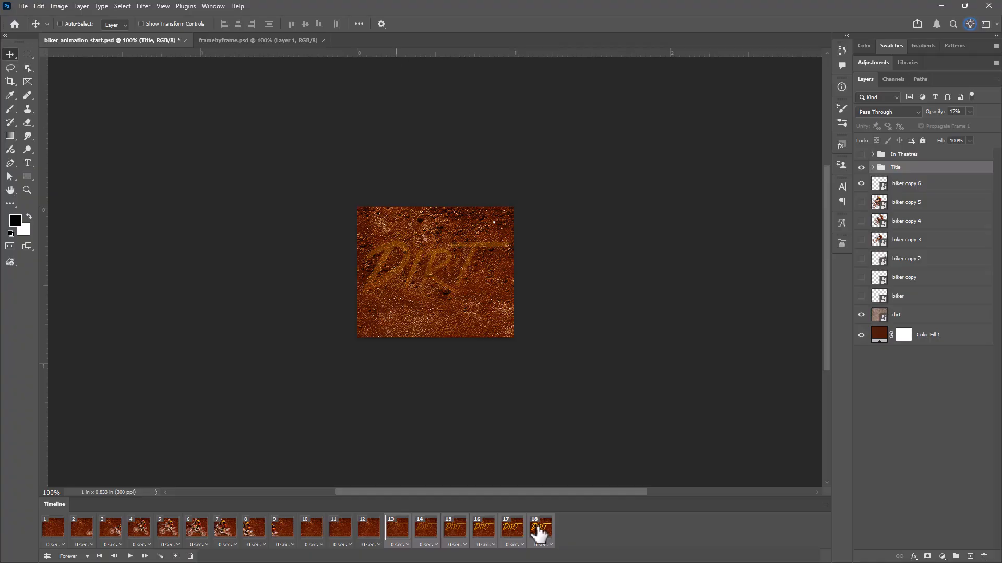
key(Delete)
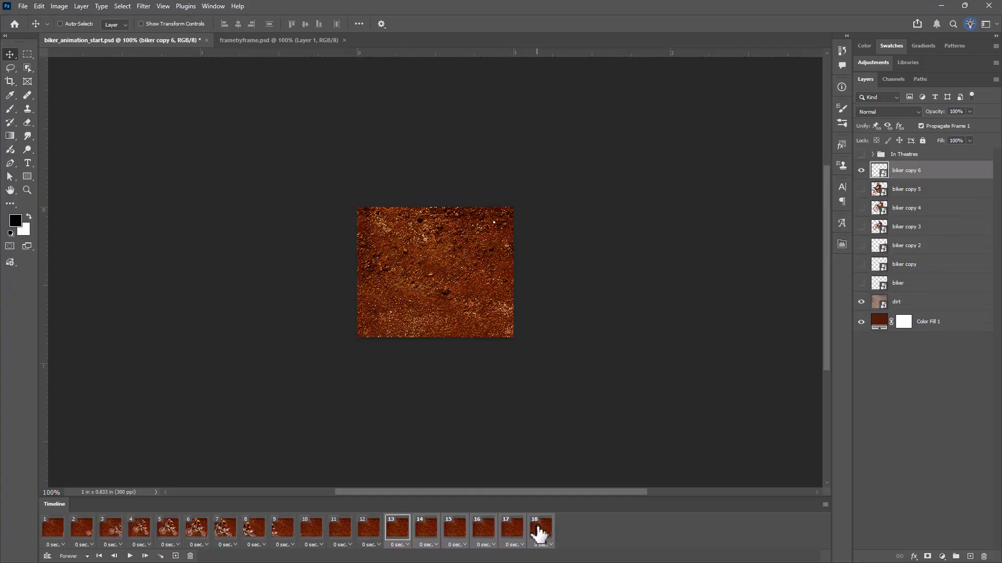
key(ctrl+z)
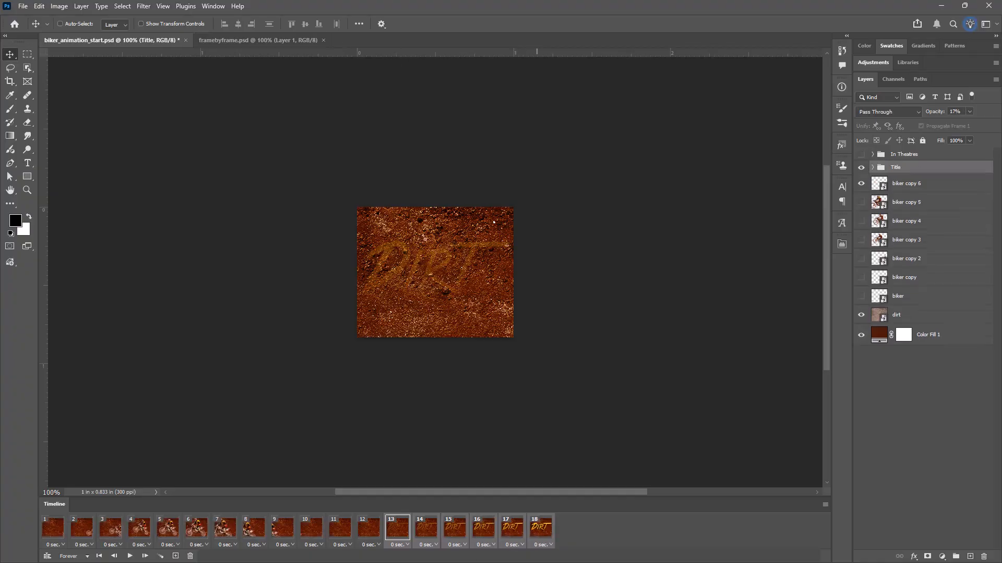
click(190, 557)
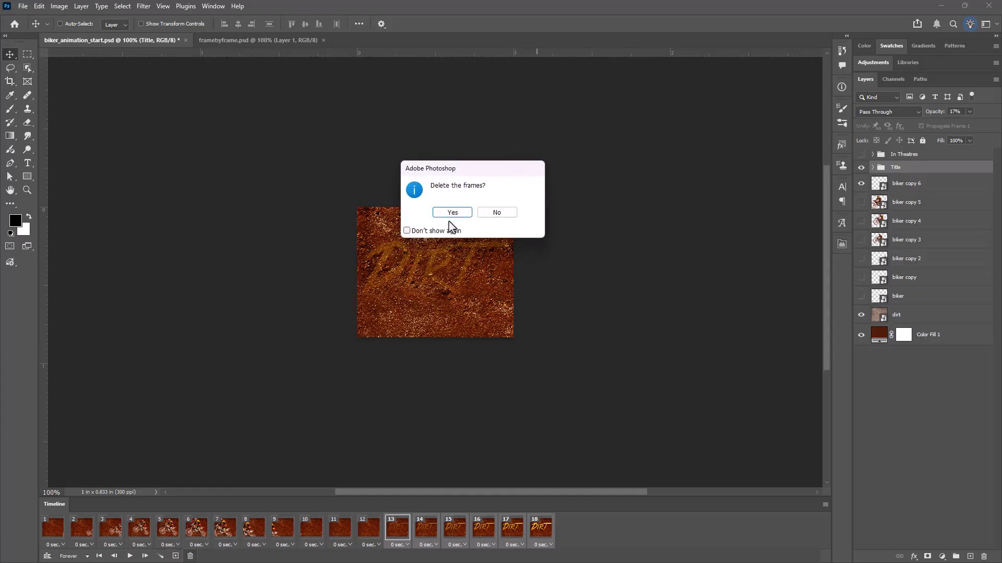
click(452, 213)
Set the Title group's opacity back to 100% in frame 12.
click(348, 537)
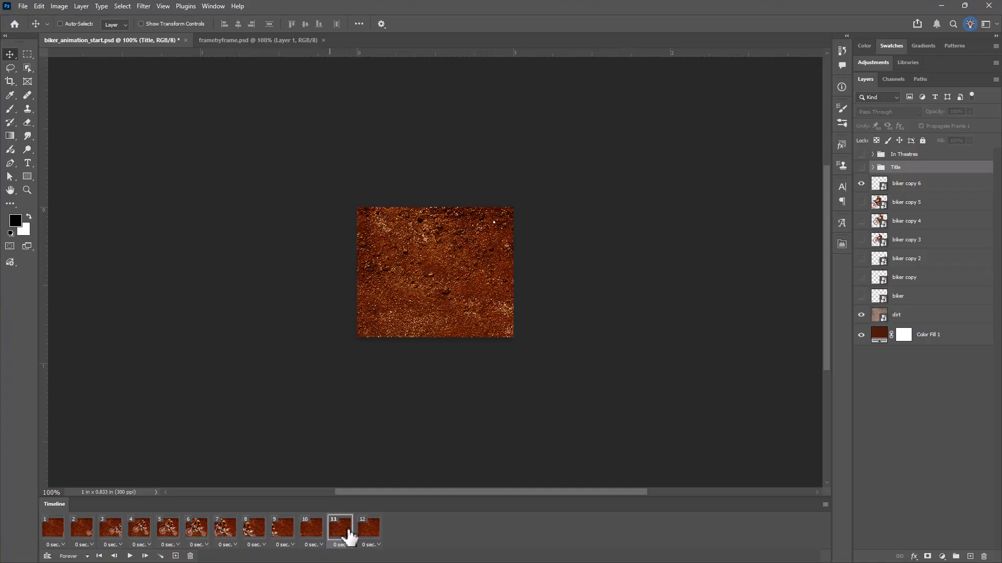
click(371, 531)
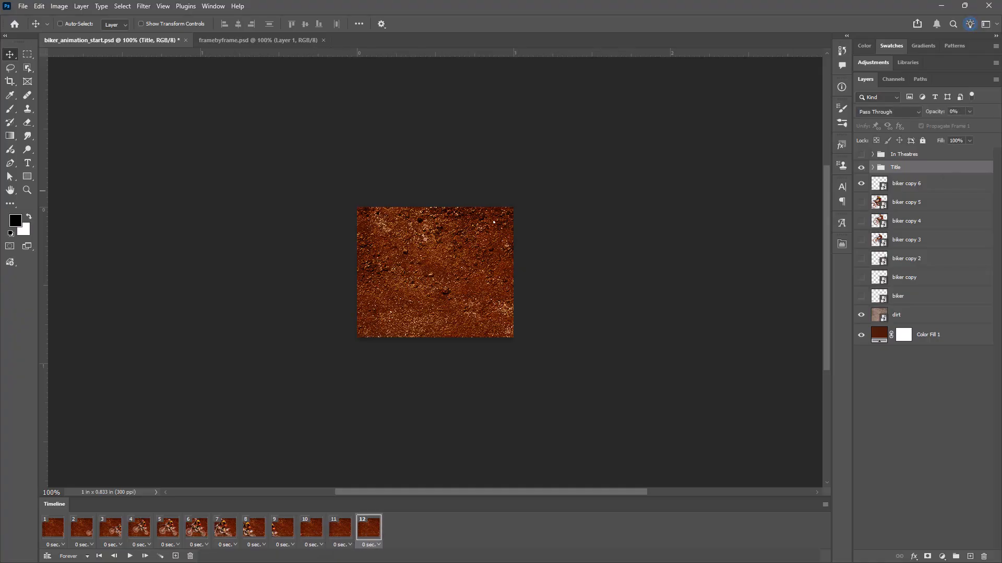
click(872, 168)
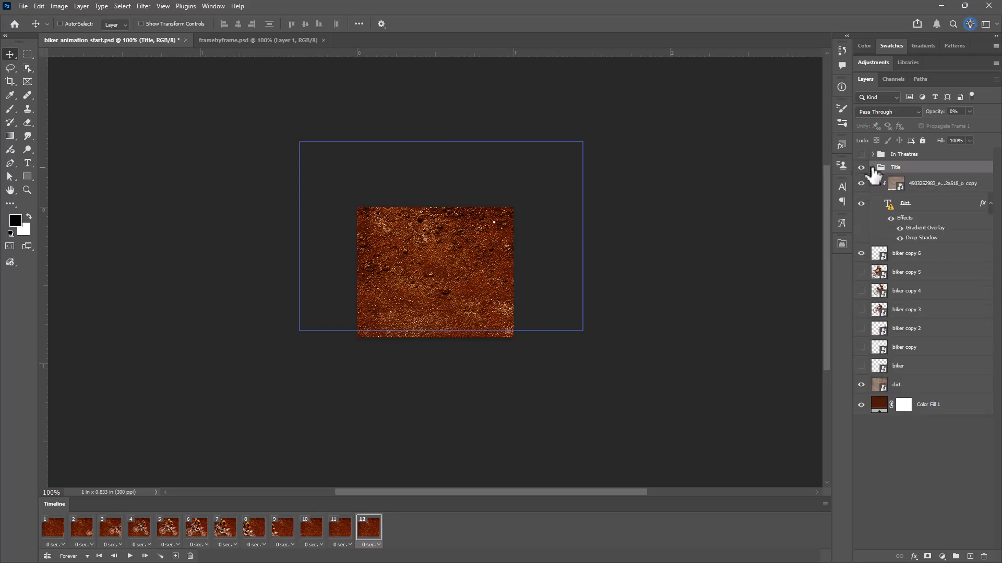
click(872, 167)
click(969, 112)
drag(946, 123, 994, 124)
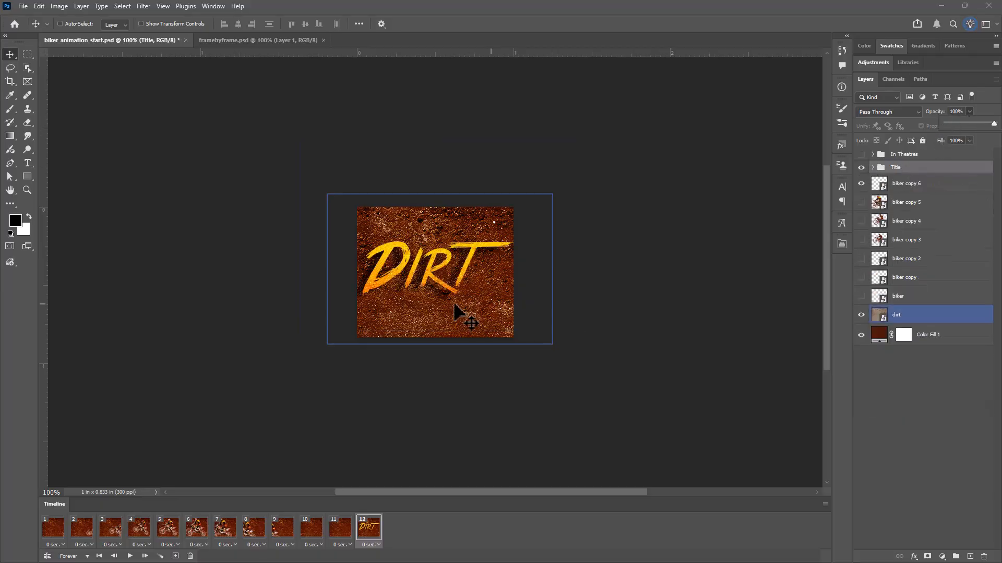
click(437, 280)
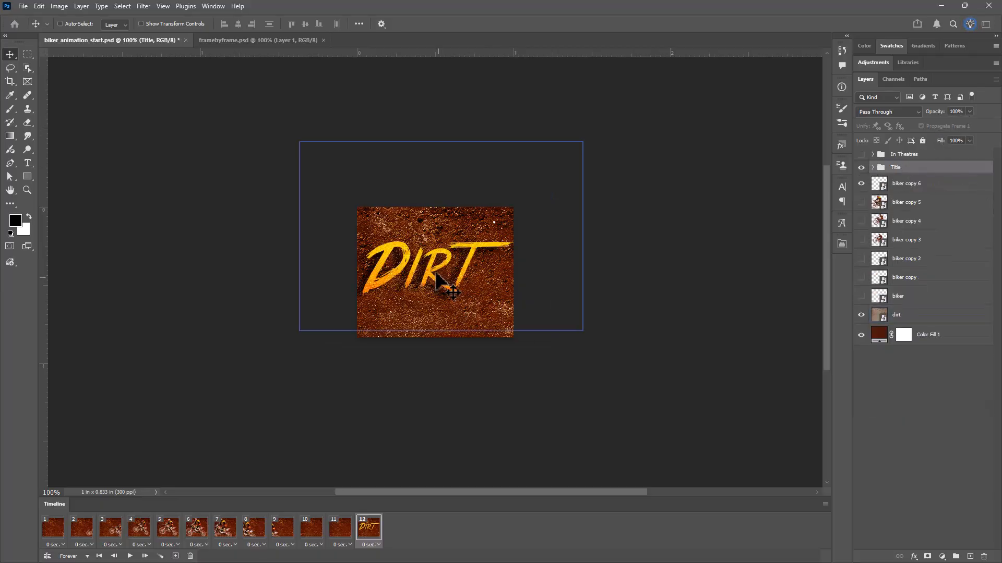
Show the Title group in frame 11 and try moving it past the canvas's right edge and partly back.
click(340, 528)
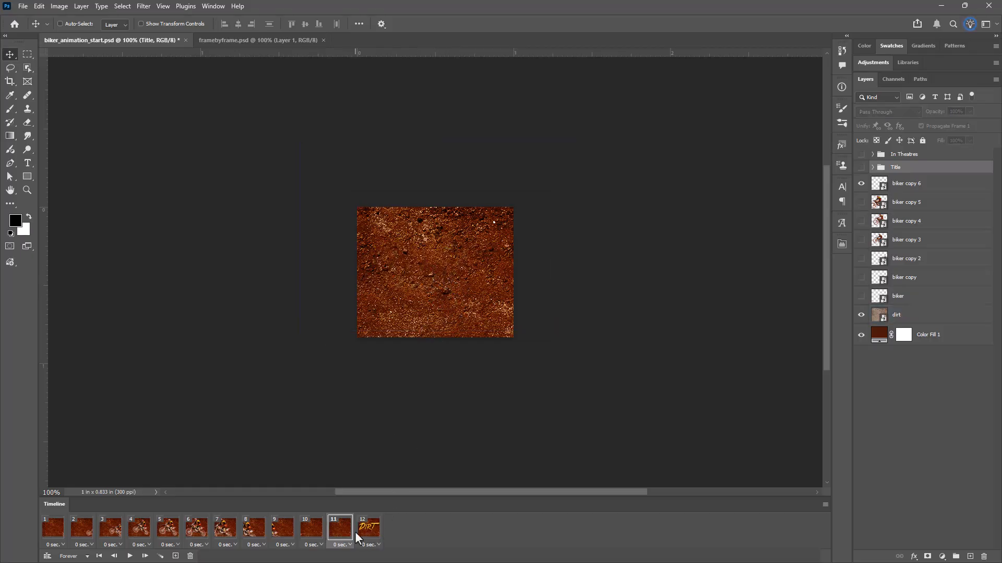
click(861, 167)
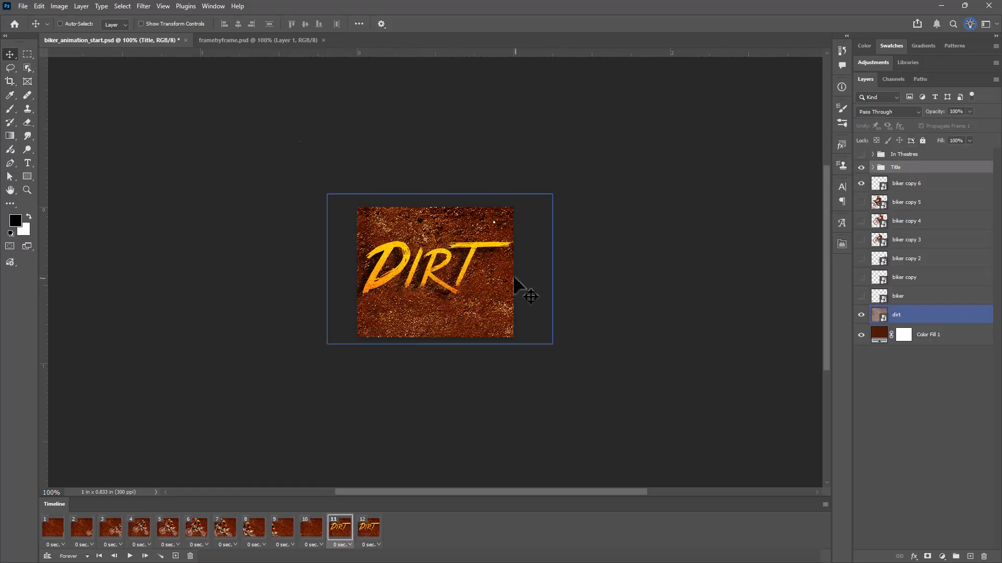
drag(423, 267, 595, 262)
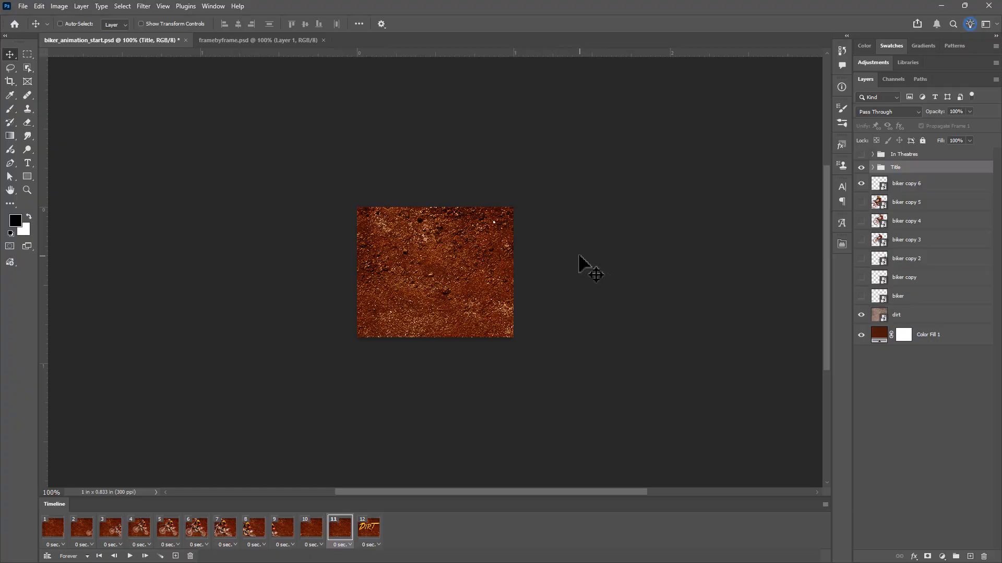
drag(488, 288, 336, 279)
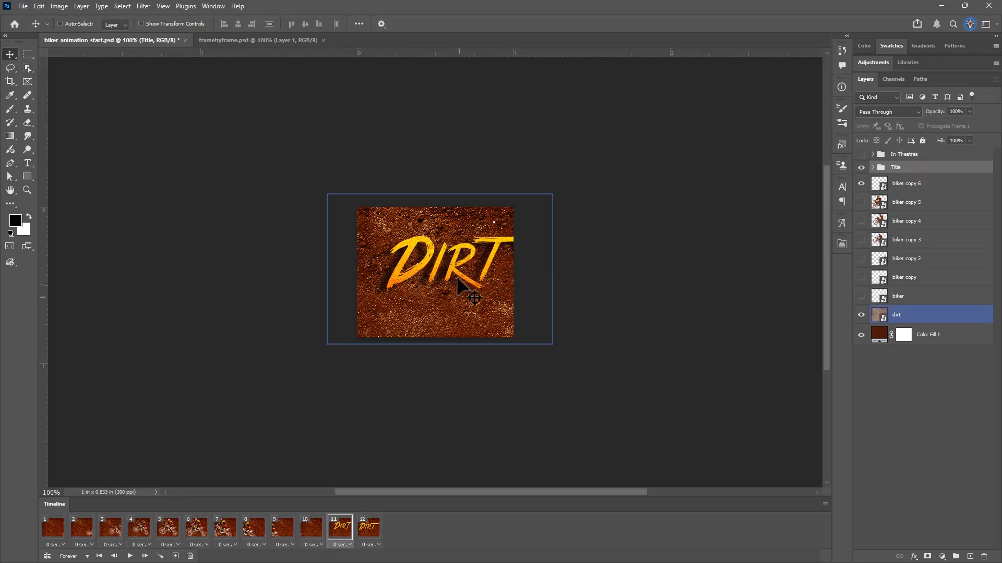
Hide the Dirt text's drop shadow in frame 11 and move the Title group completely past the canvas's right edge.
click(873, 167)
click(922, 211)
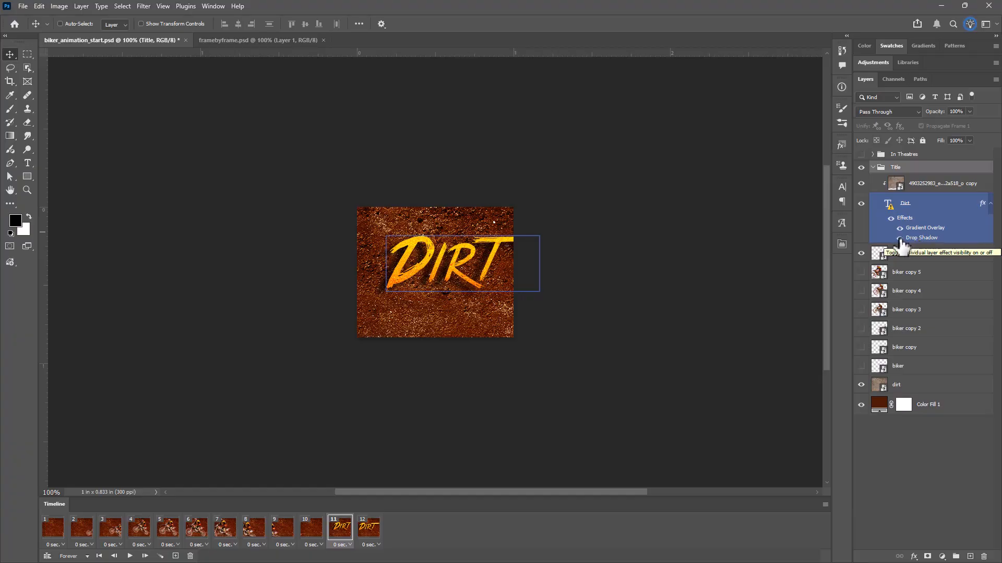
click(900, 238)
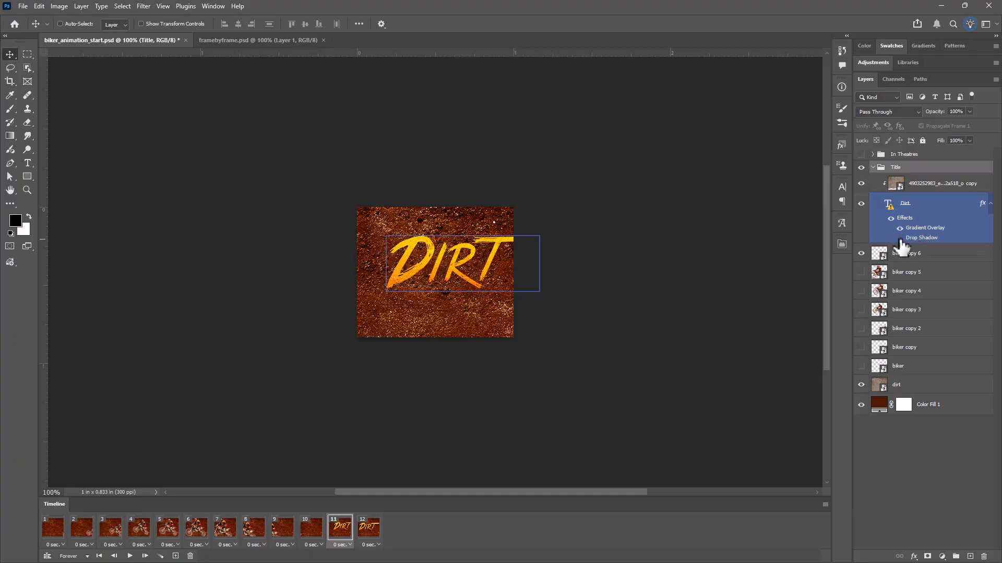
drag(408, 264, 553, 266)
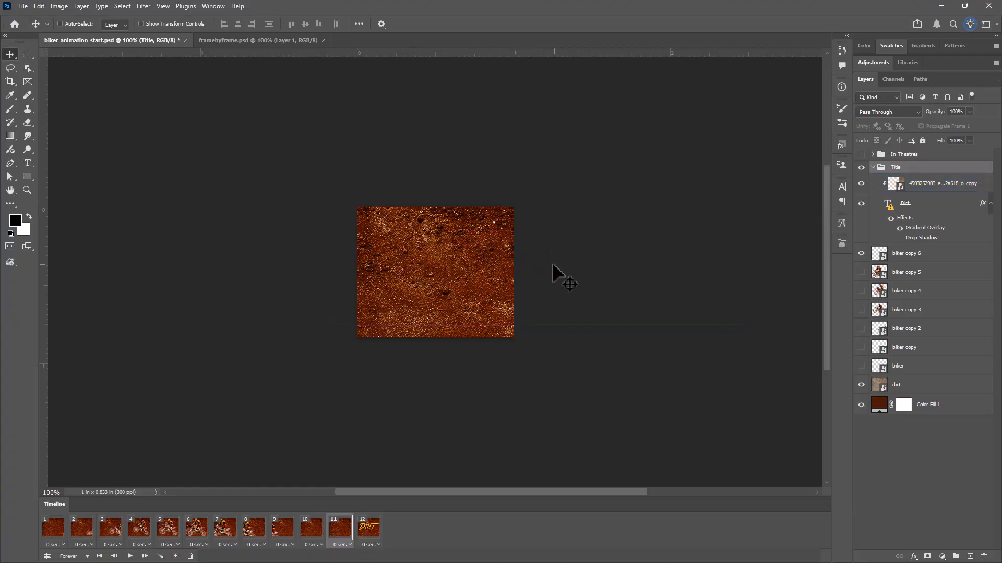
Hide the Dirt text's drop shadow in frame 12 and compare it with frame 11.
click(372, 530)
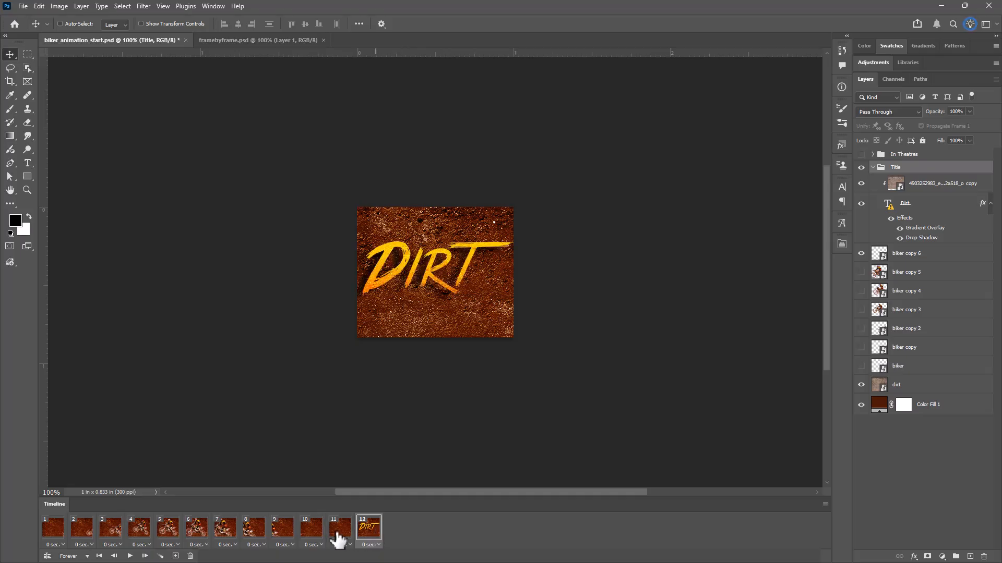
click(918, 187)
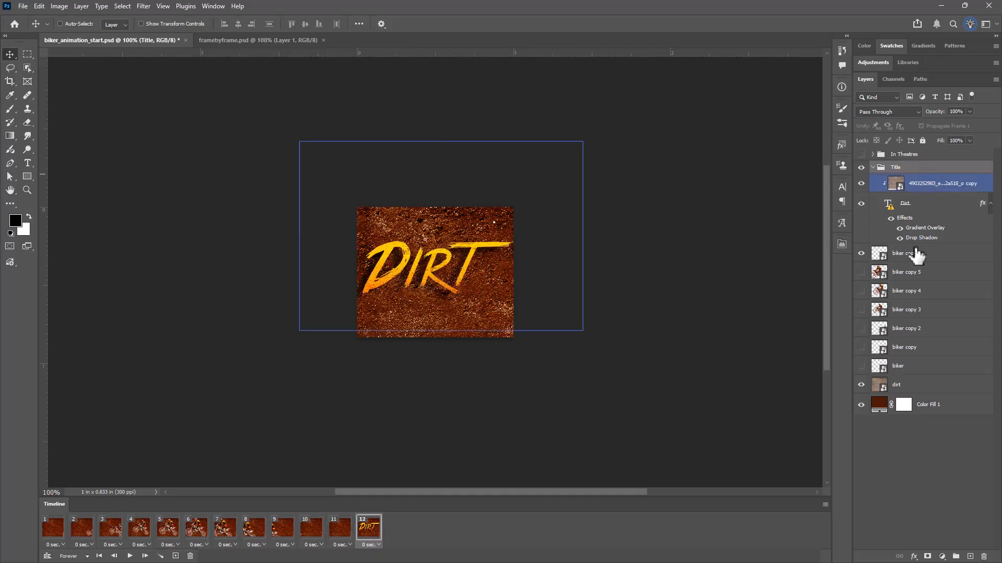
click(901, 238)
click(467, 455)
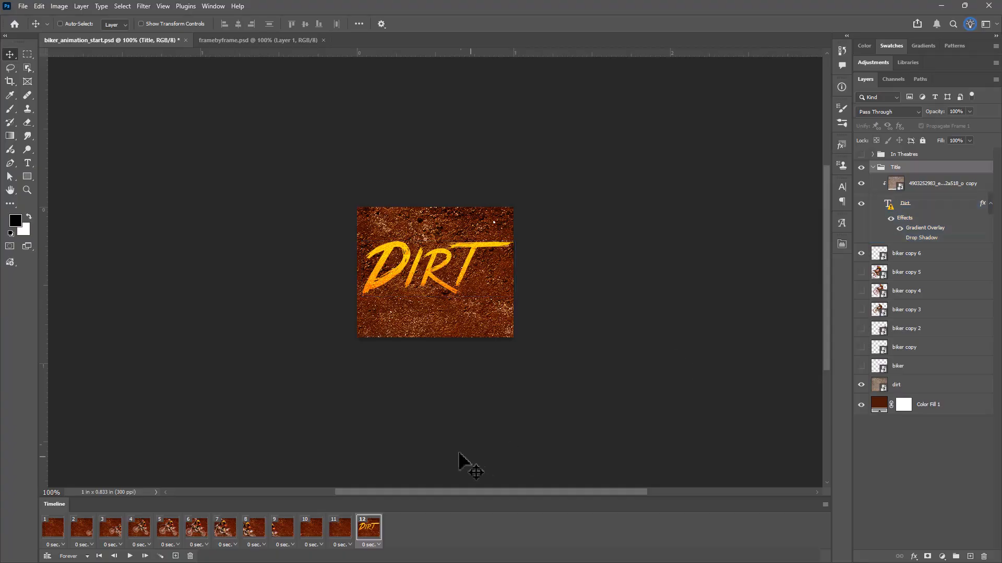
click(340, 528)
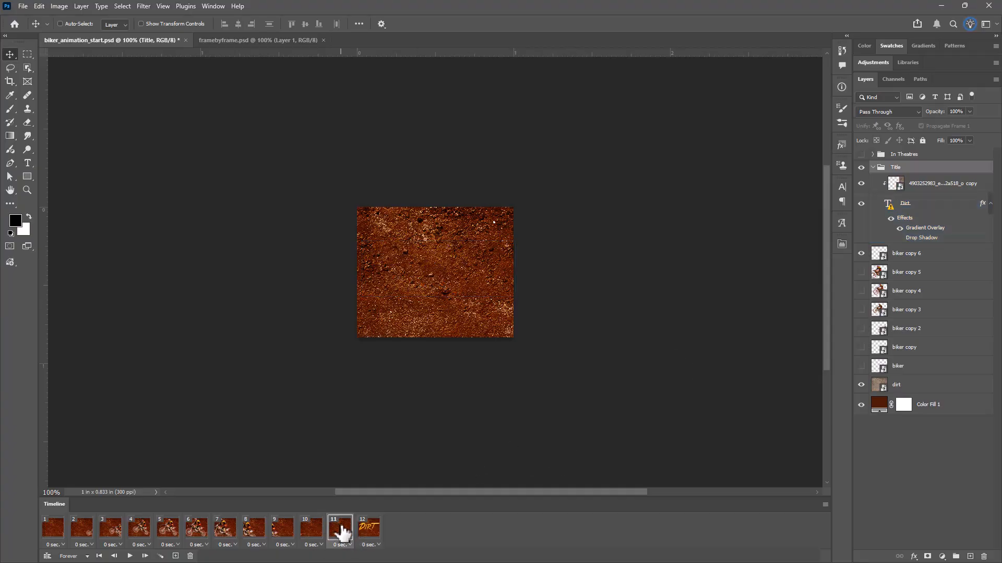
Duplicate frame 12 as frame 13 and show the Dirt text's drop shadow in the new frame.
click(365, 529)
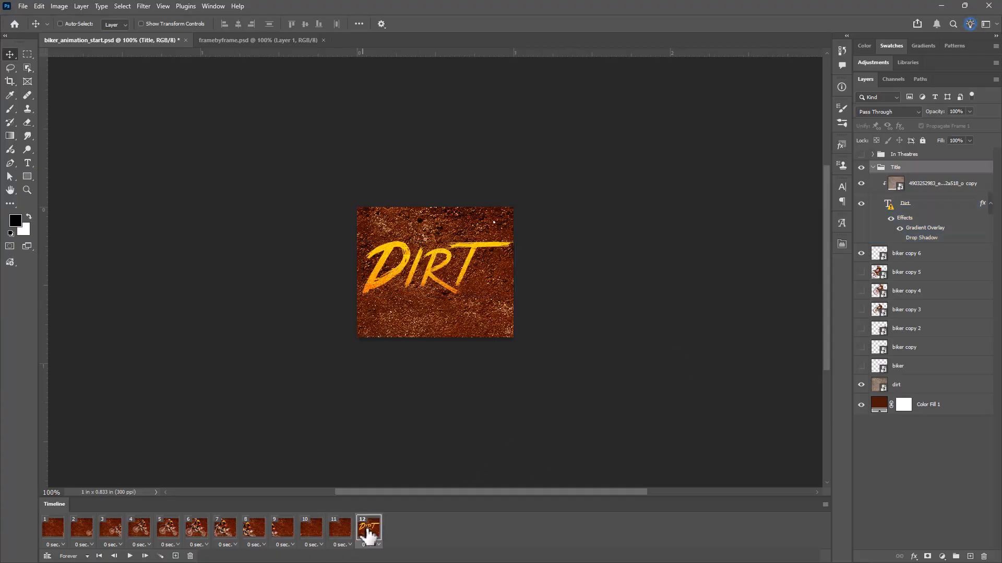
click(176, 556)
click(902, 219)
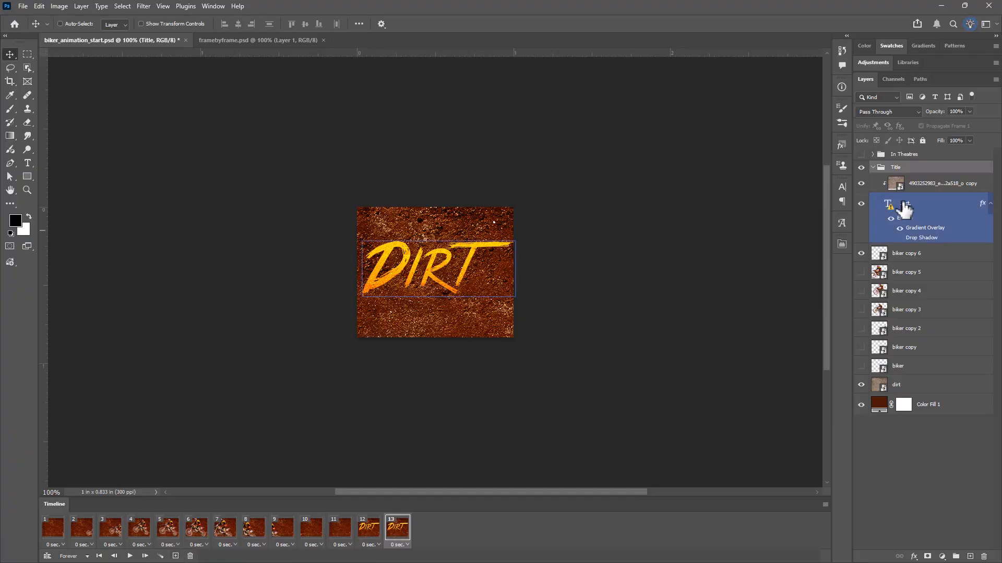
click(900, 238)
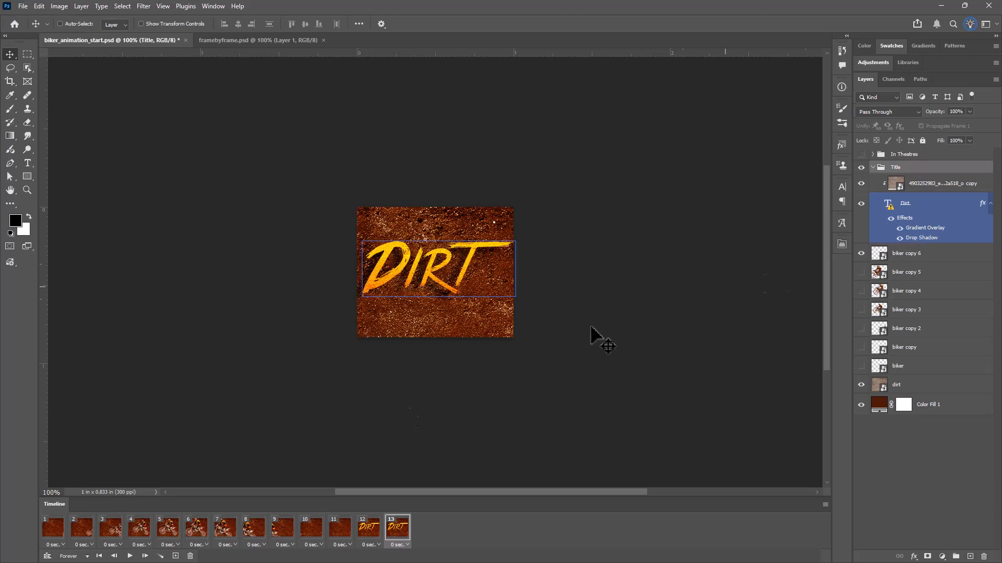
Tween frame 11 with the next frame, adding 5 frames across all layers for the title's slide-in.
click(338, 533)
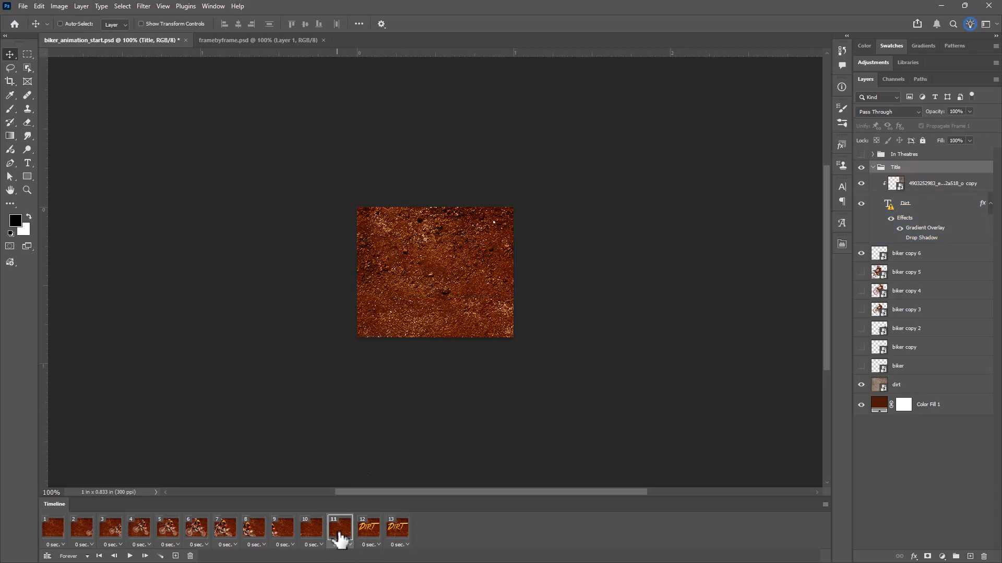
click(162, 556)
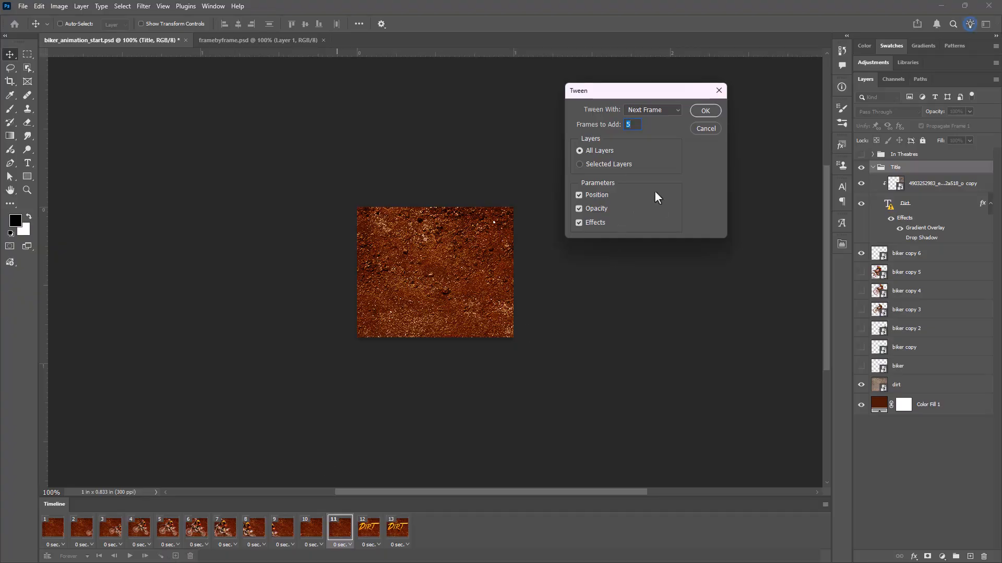
click(709, 111)
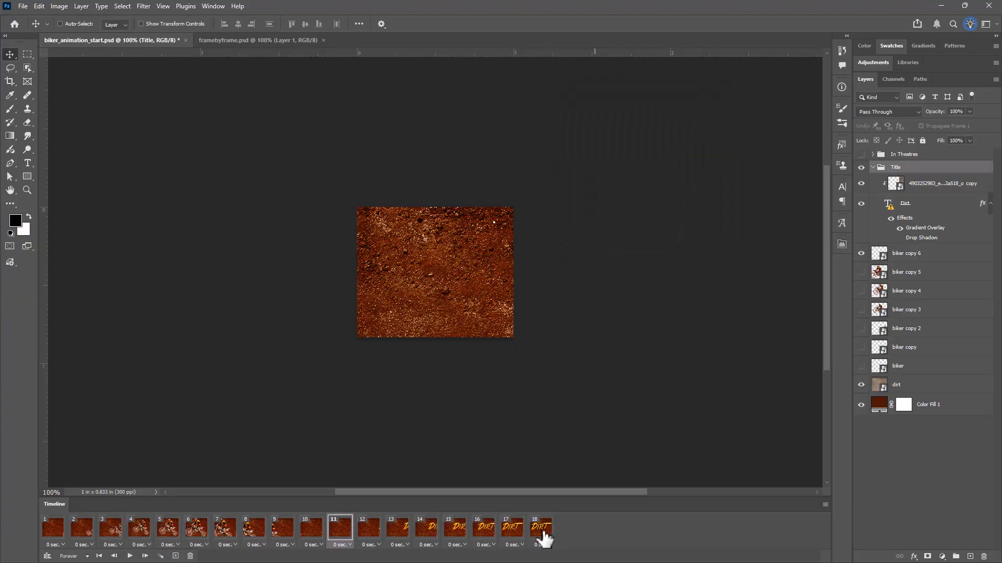
Tween frame 17 with the next frame, adding 5 frames for the drop shadow's fade-in, and play the animation from frame 12.
click(512, 530)
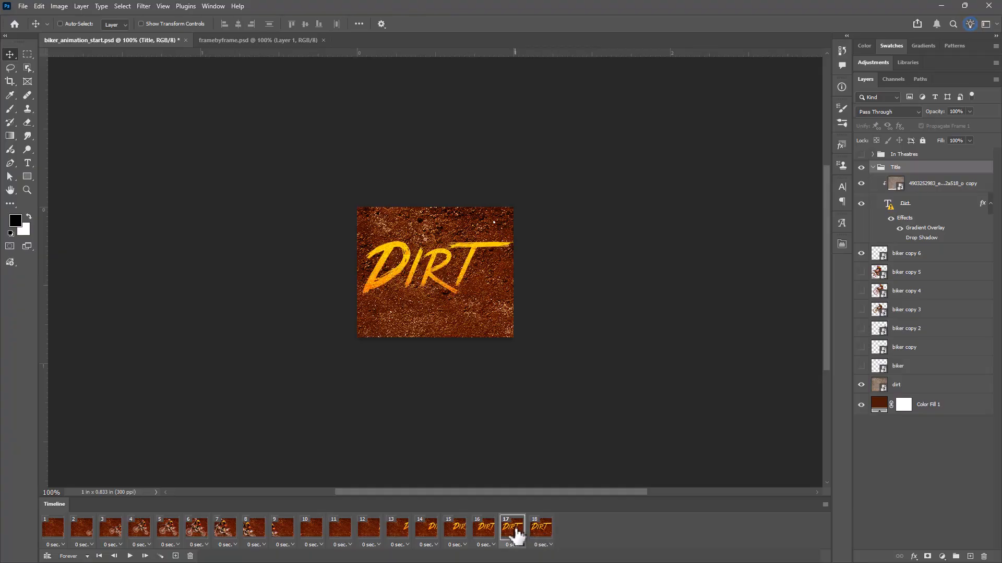
click(542, 528)
click(520, 529)
click(162, 557)
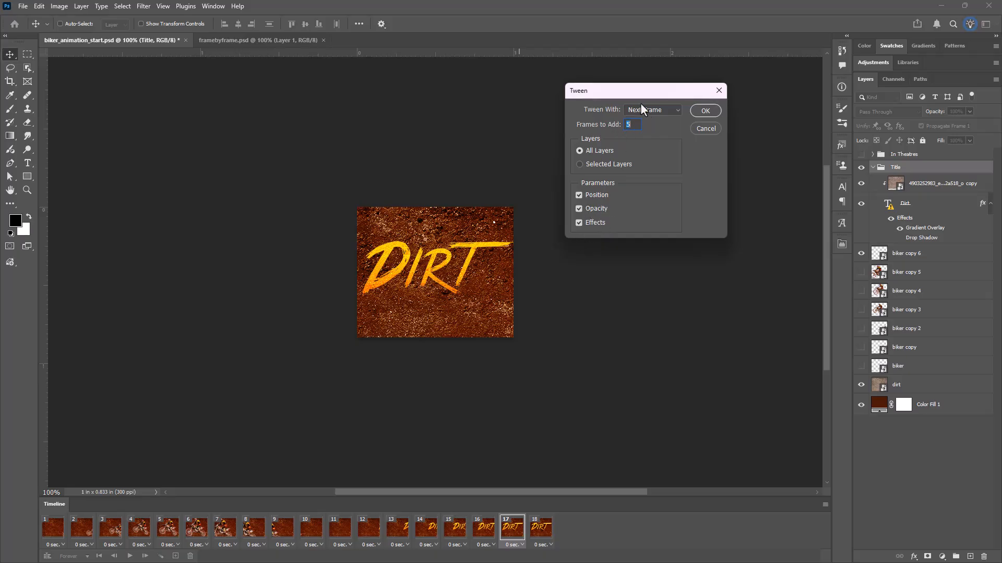
click(712, 112)
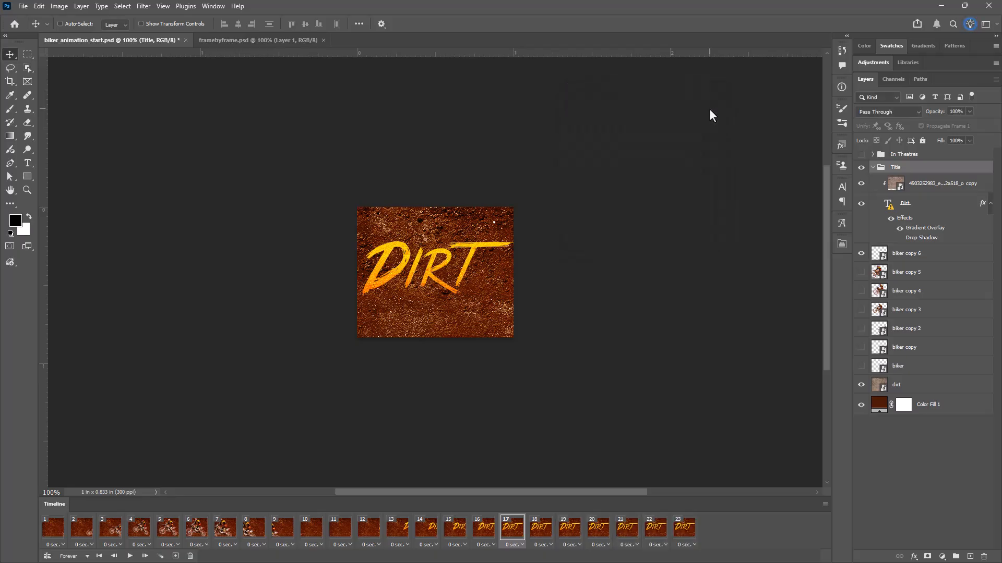
click(370, 527)
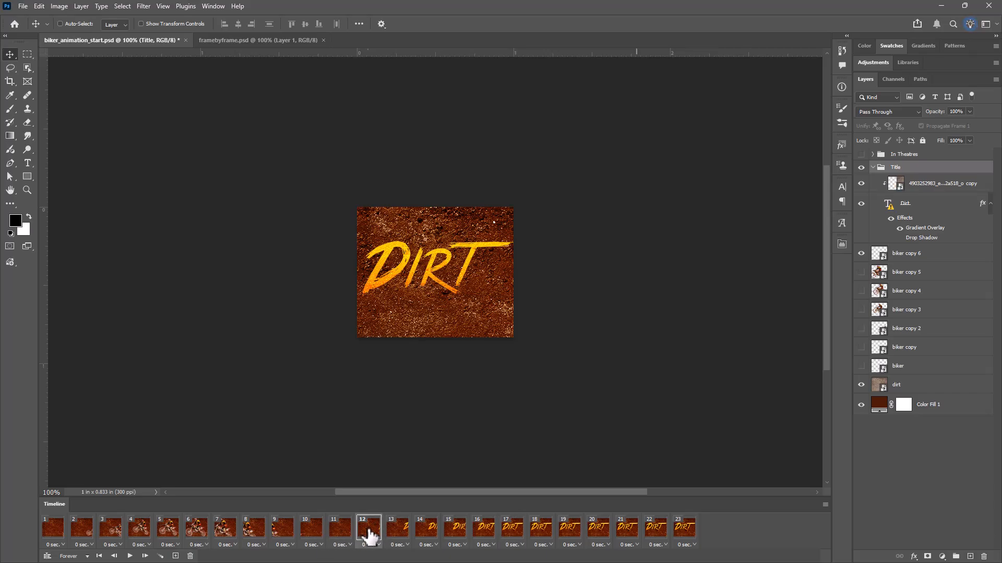
key(space)
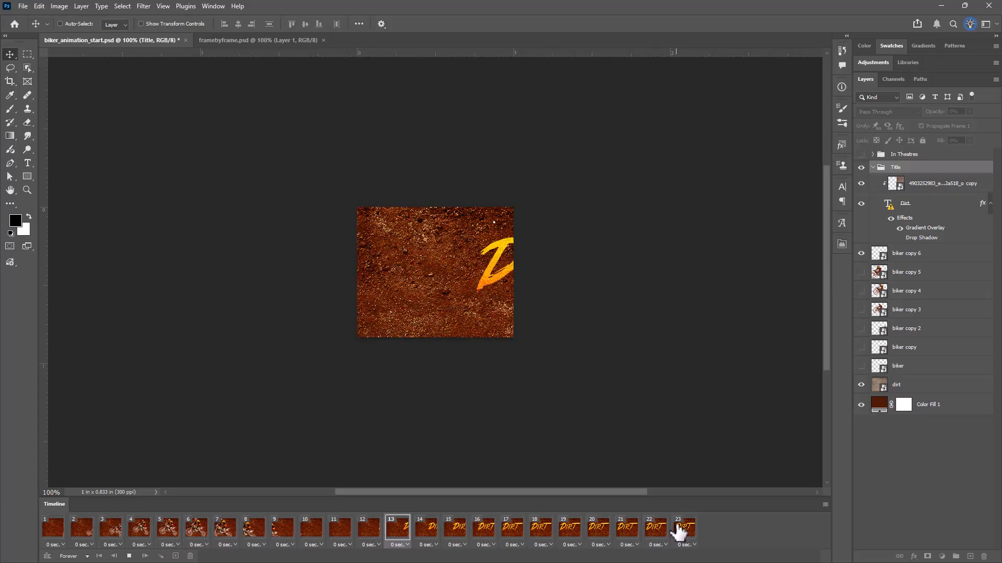
Duplicate frame 23 as frame 24, show the In Theatres group there, and duplicate that frame as frame 25.
click(684, 532)
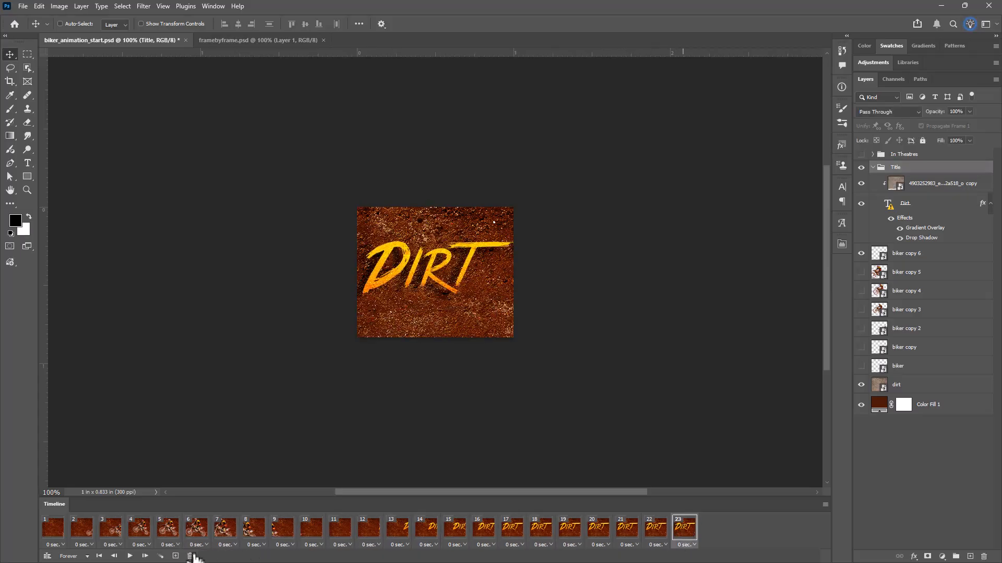
click(175, 557)
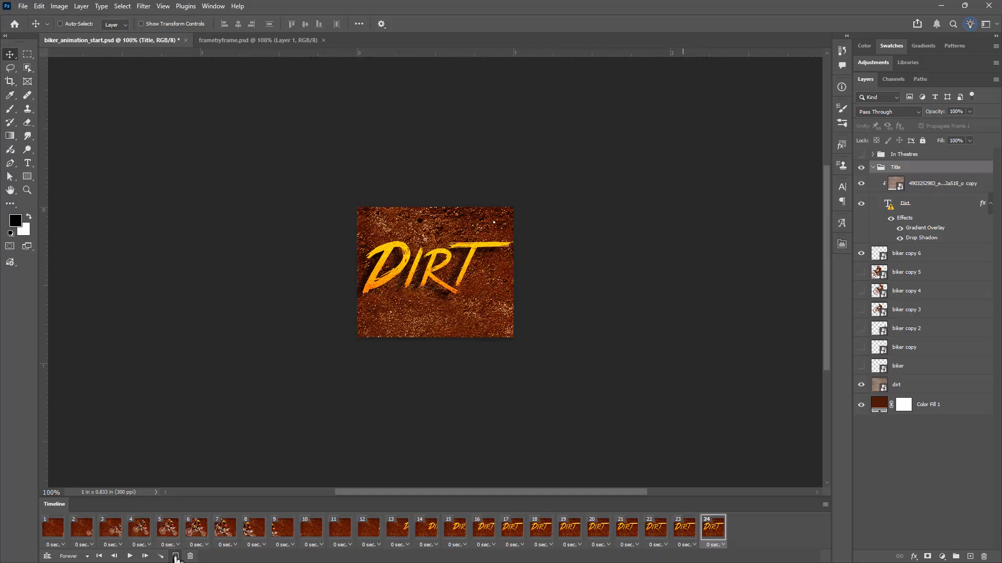
click(861, 155)
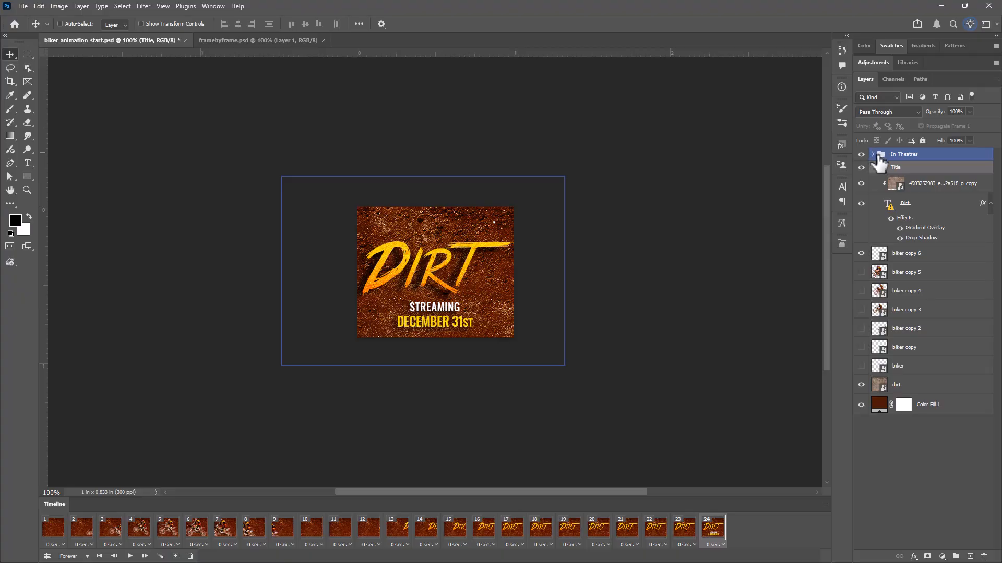
click(901, 155)
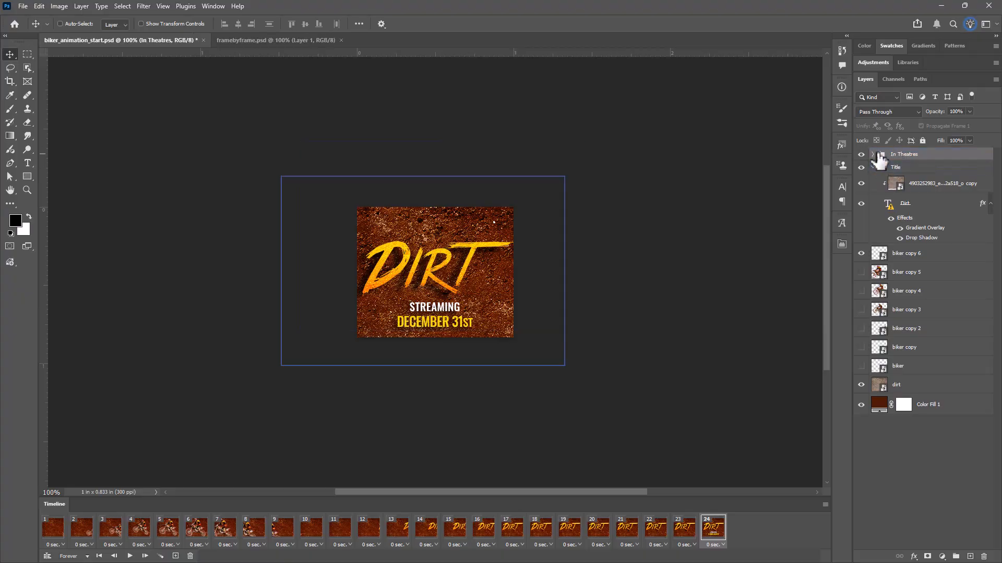
click(176, 556)
Set the In Theatres group's opacity to 0% in frame 24.
click(719, 533)
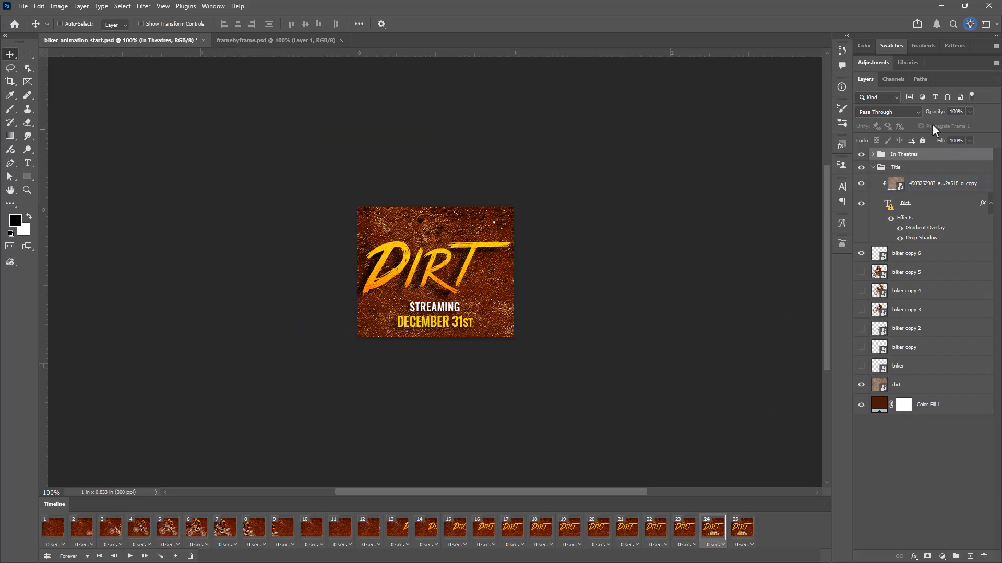
click(969, 112)
drag(966, 124, 923, 123)
click(709, 529)
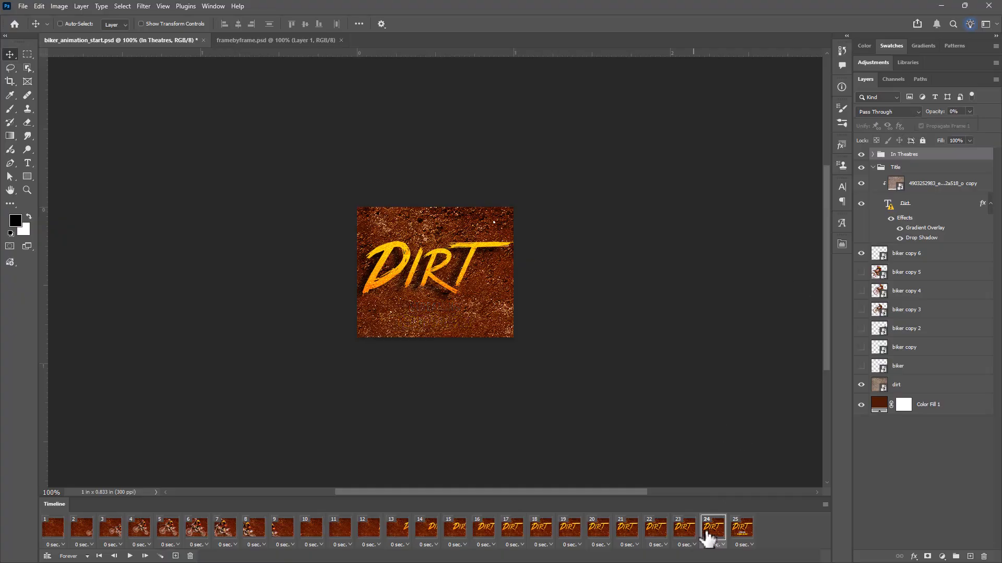
Tween frame 24 with the next frame, adding 4 frames, and check the text's fade-in in the new frames.
click(160, 556)
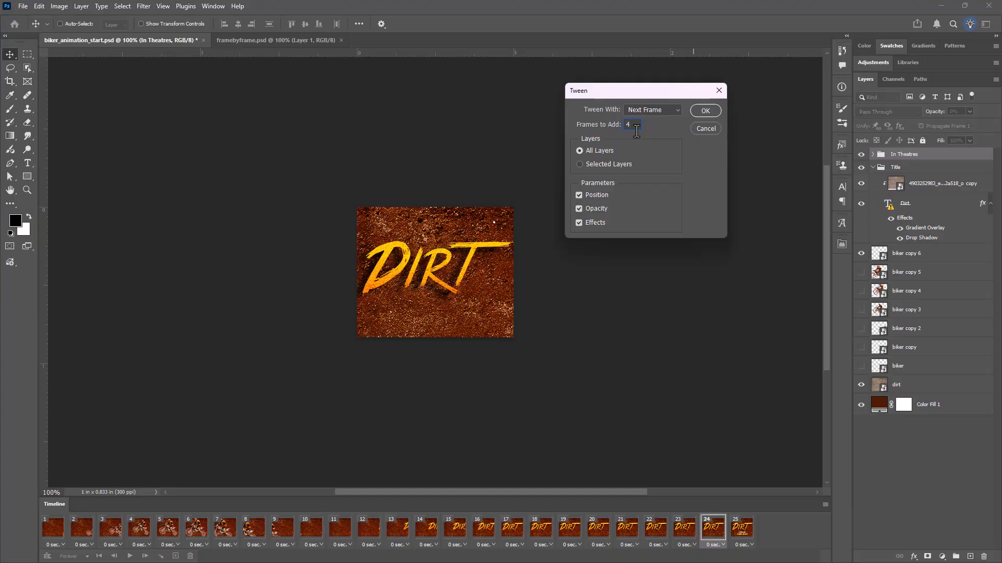
click(704, 111)
click(753, 531)
click(765, 531)
click(798, 531)
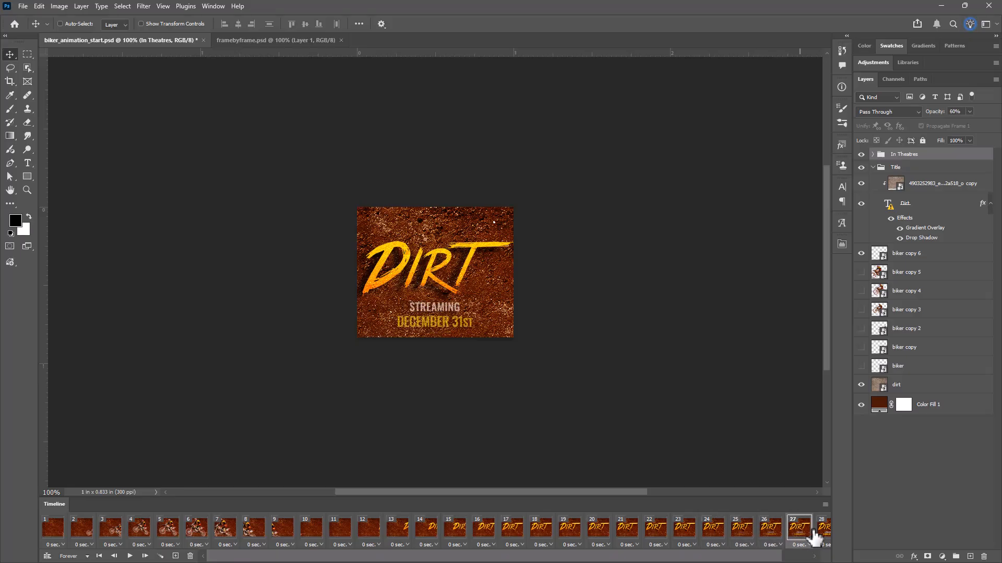
click(820, 532)
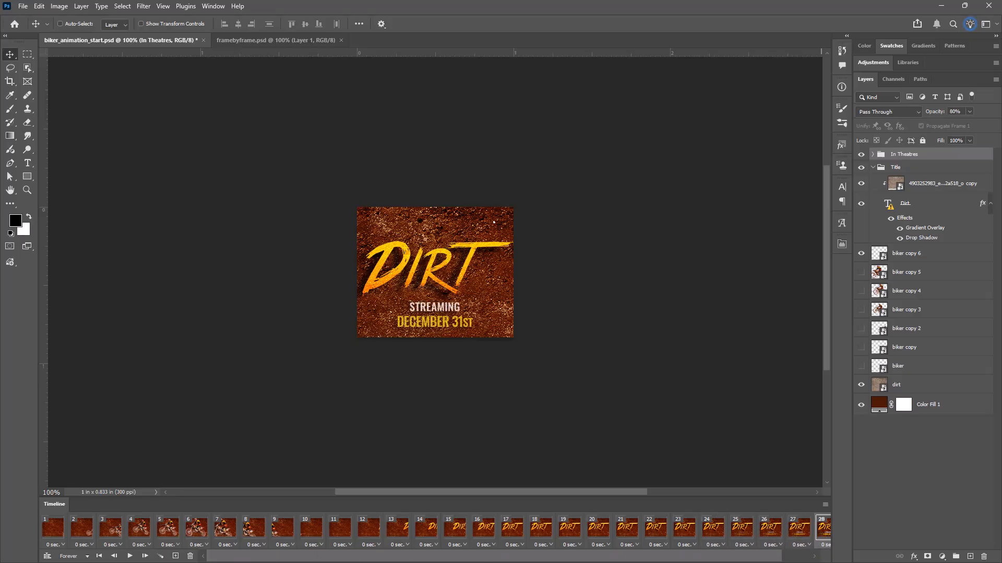
Set the delay of the last frame, frame 29, to 1 second.
drag(489, 556, 520, 561)
click(821, 533)
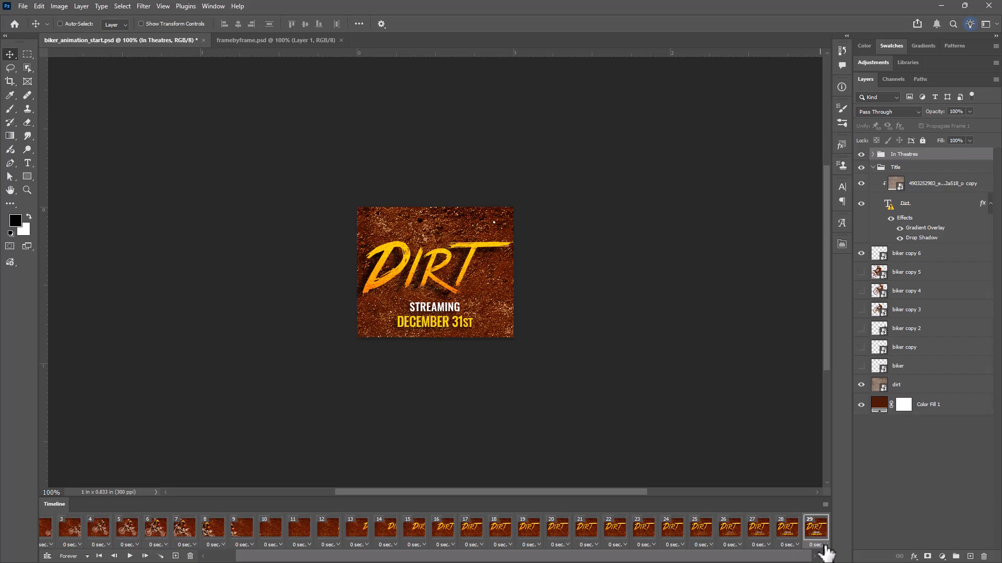
click(825, 545)
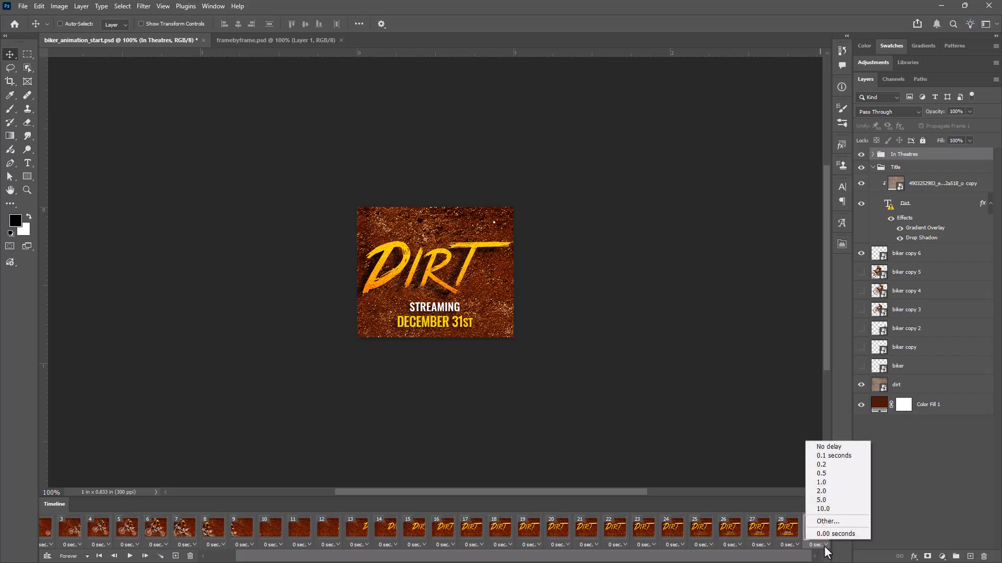
click(838, 482)
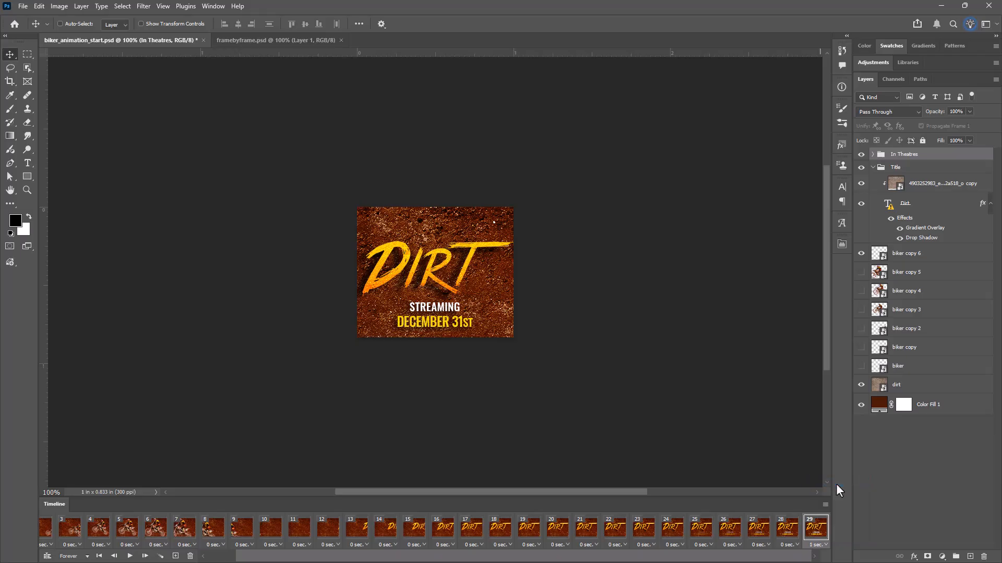
Set the animation's loop count to 2 times.
click(73, 557)
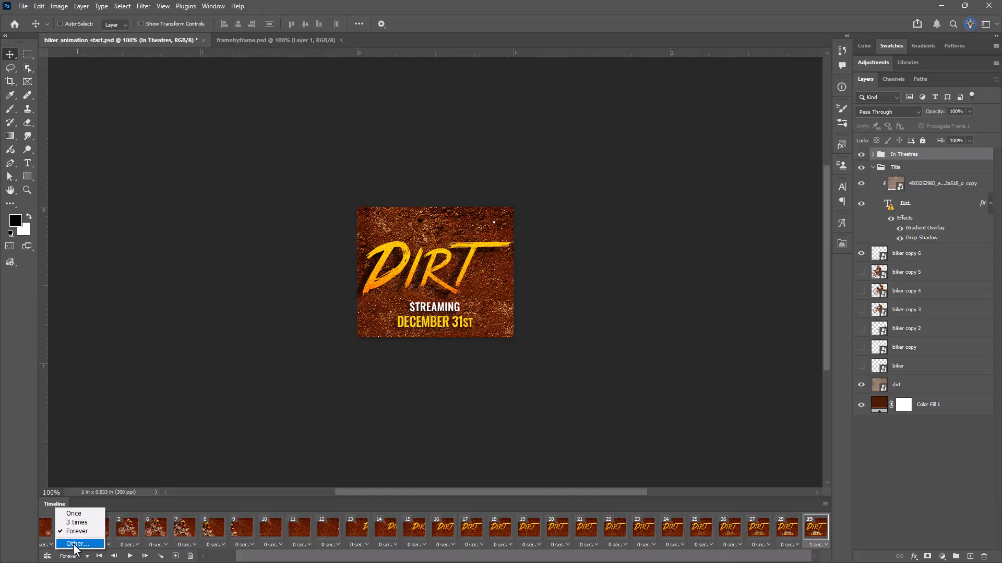
click(74, 544)
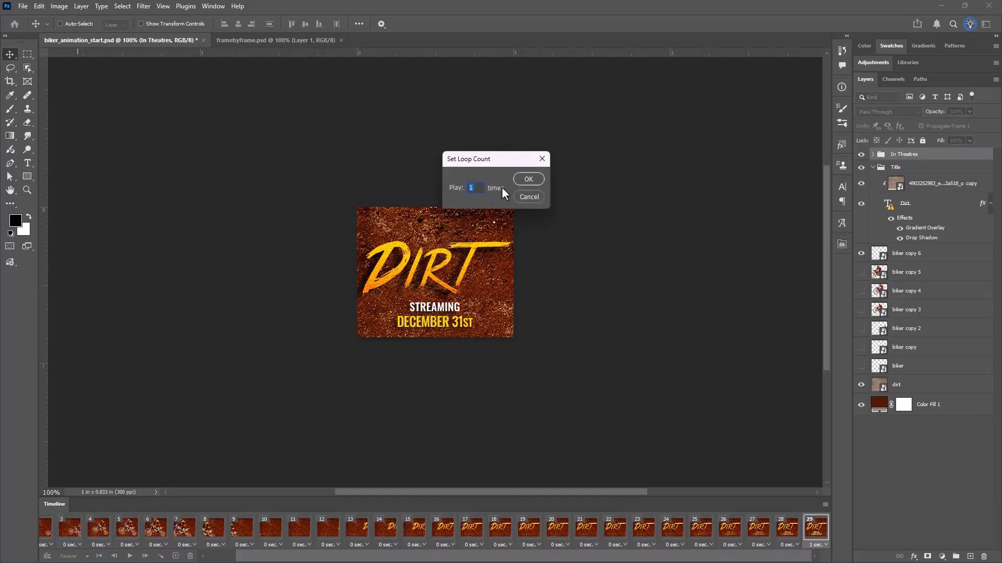
text(2)
click(528, 179)
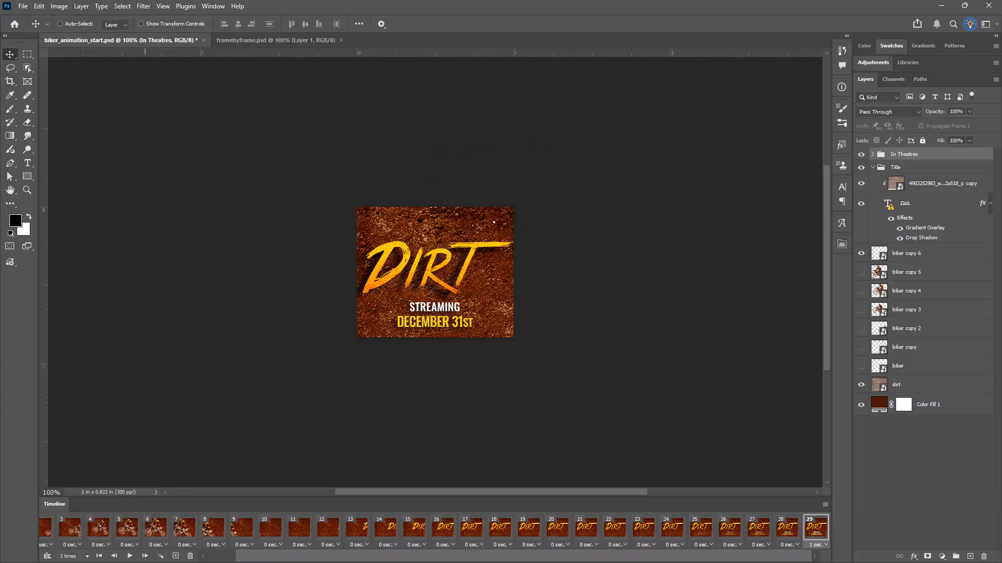
Return to the first frame and play the whole animation.
drag(285, 562, 245, 562)
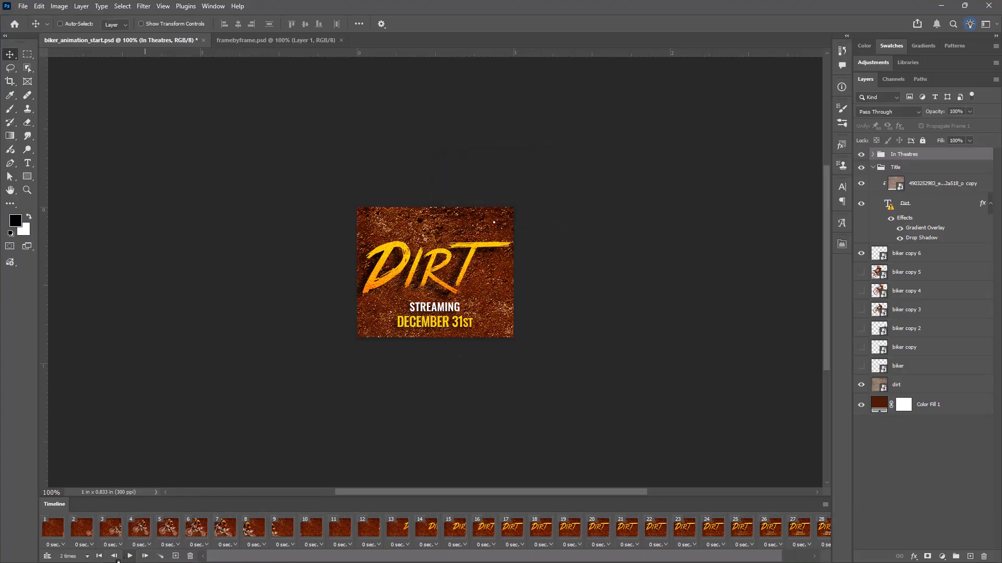
click(99, 557)
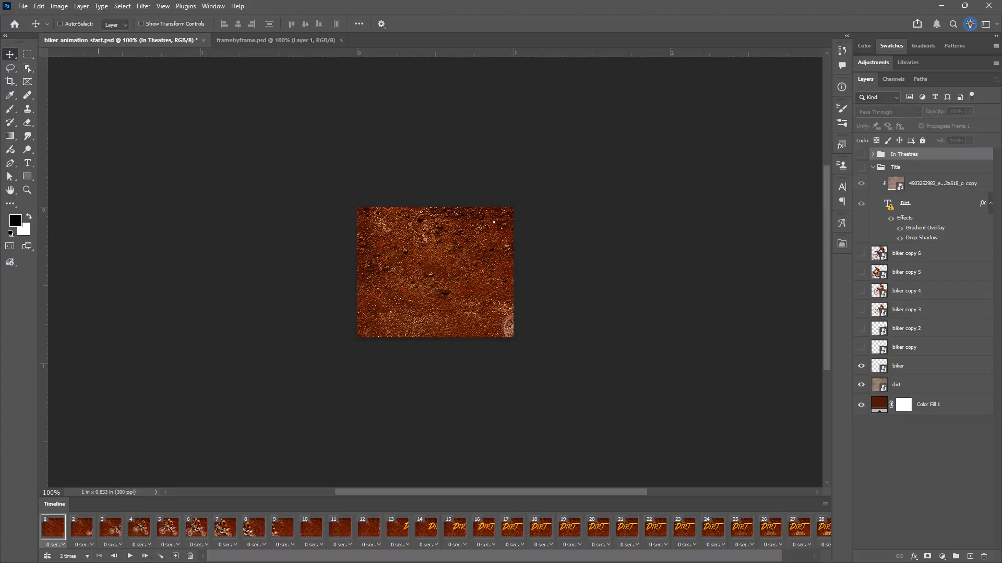
click(130, 556)
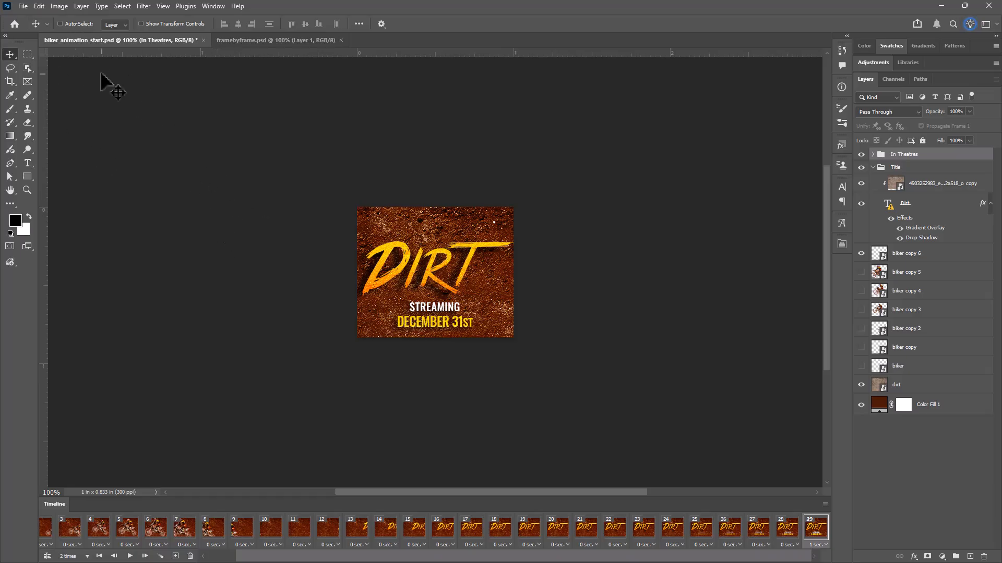
Save the document as biker_animation_end.psd in the cinemagraph folder, replacing the existing file.
click(23, 6)
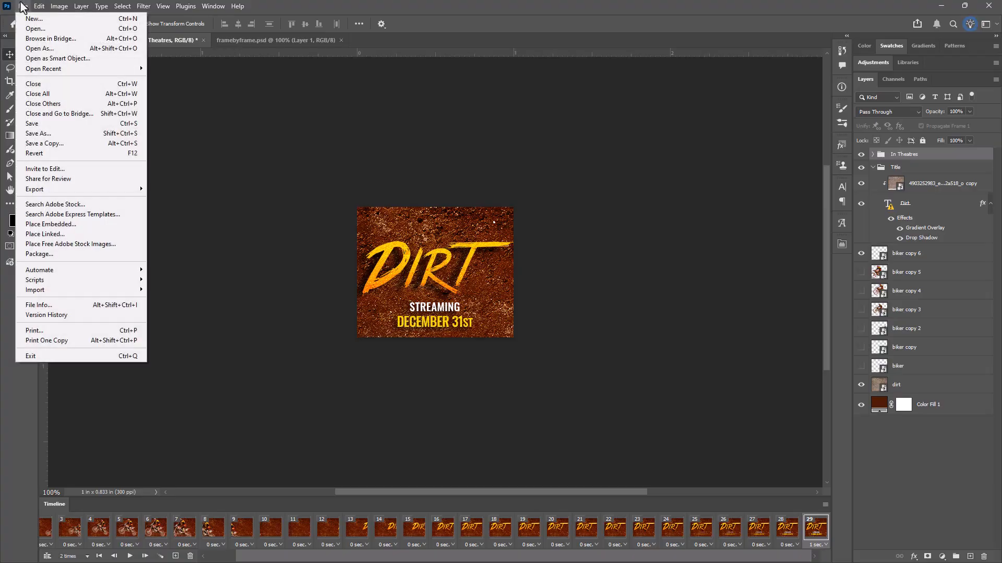
click(49, 134)
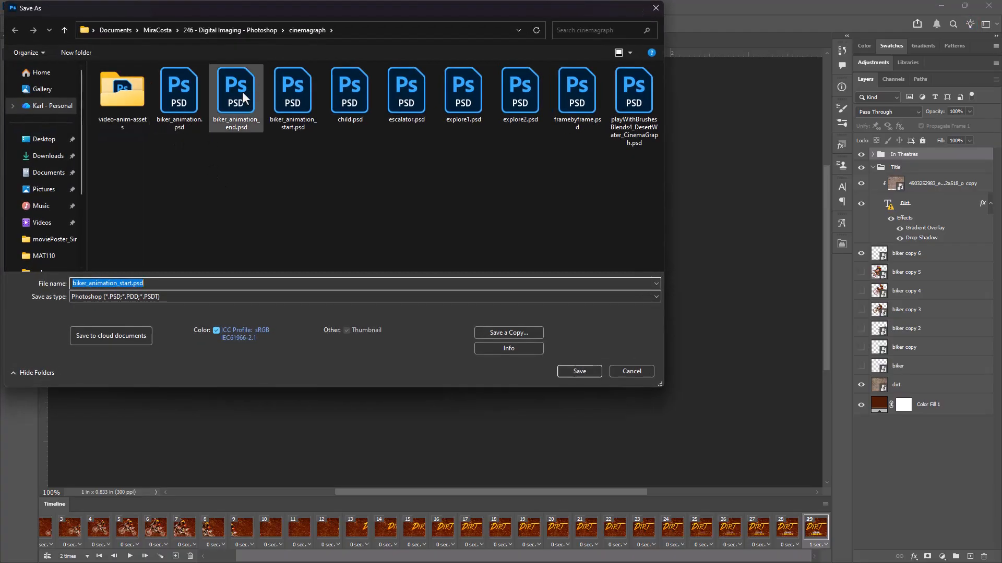
click(236, 126)
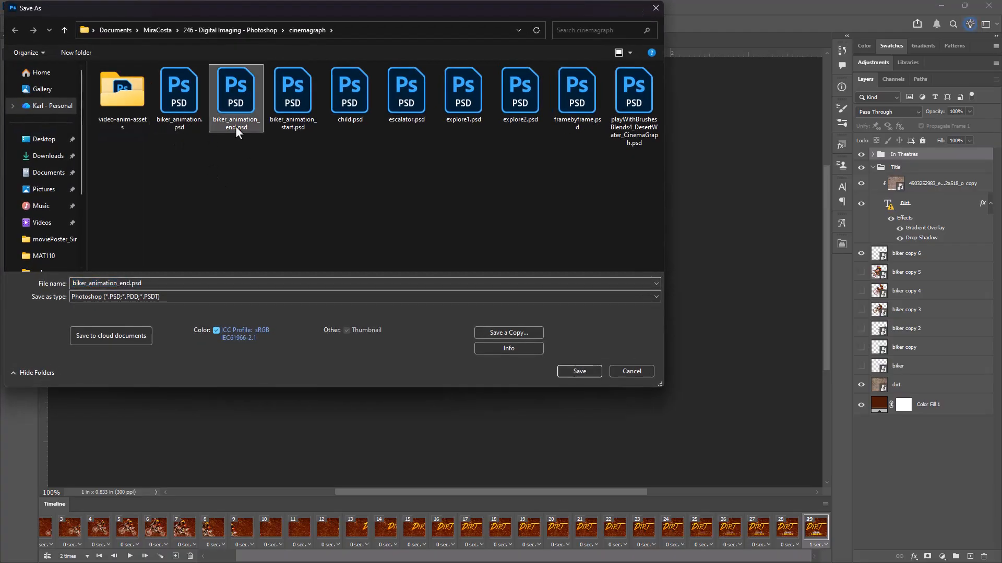
click(579, 371)
click(528, 287)
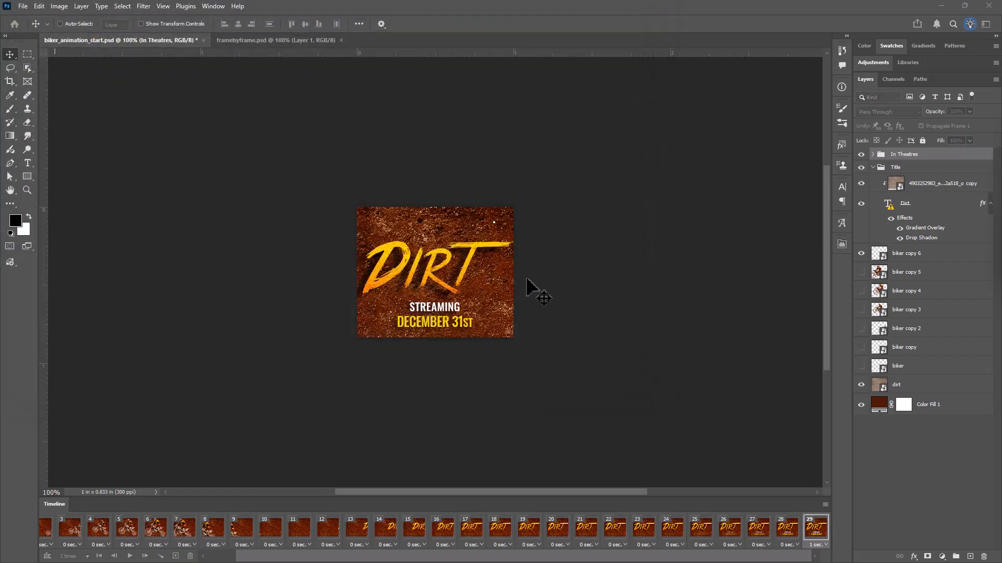
click(561, 139)
Open the Save for Web export for the animation and choose GIF as the file format.
click(23, 7)
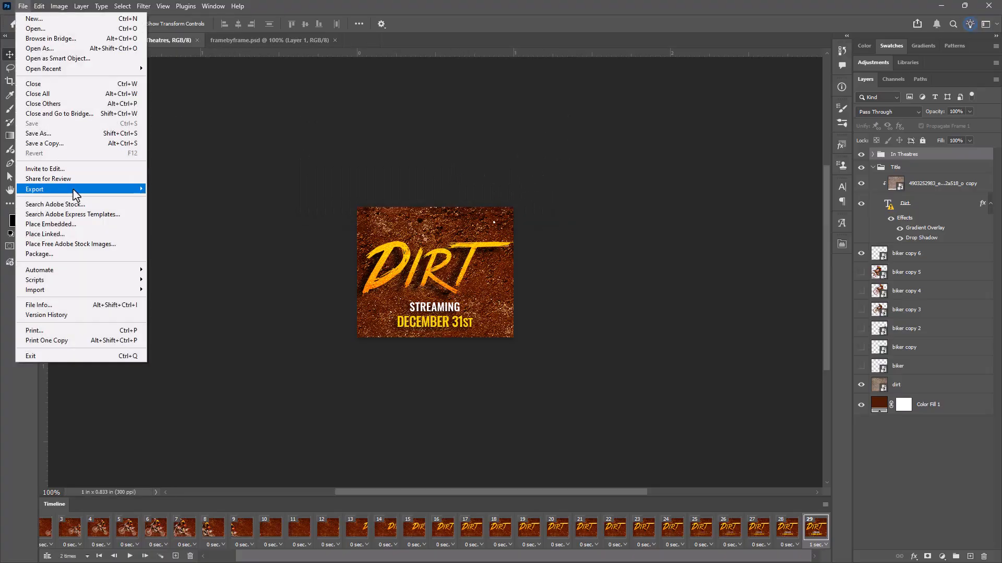
mouse_move(76, 193)
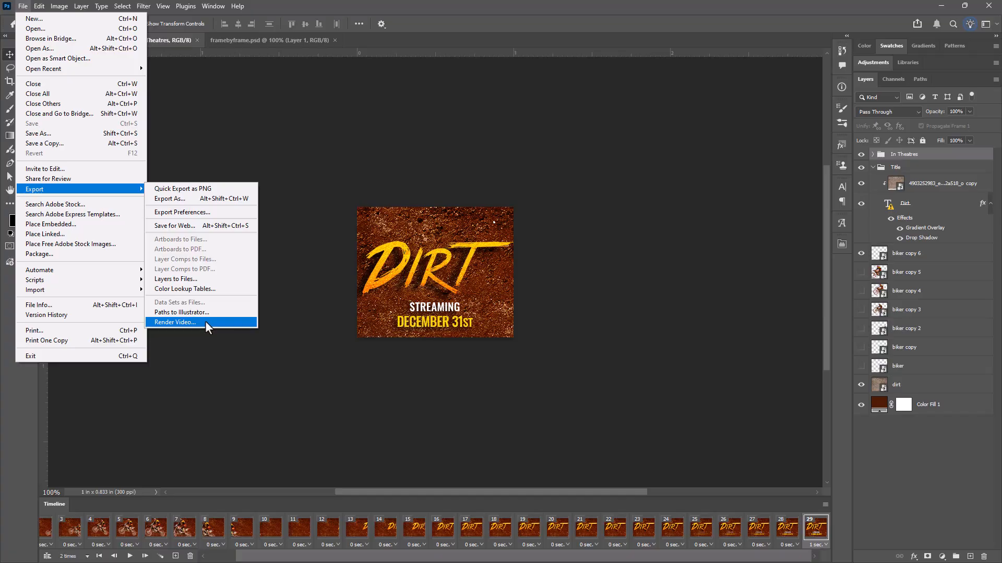
click(221, 230)
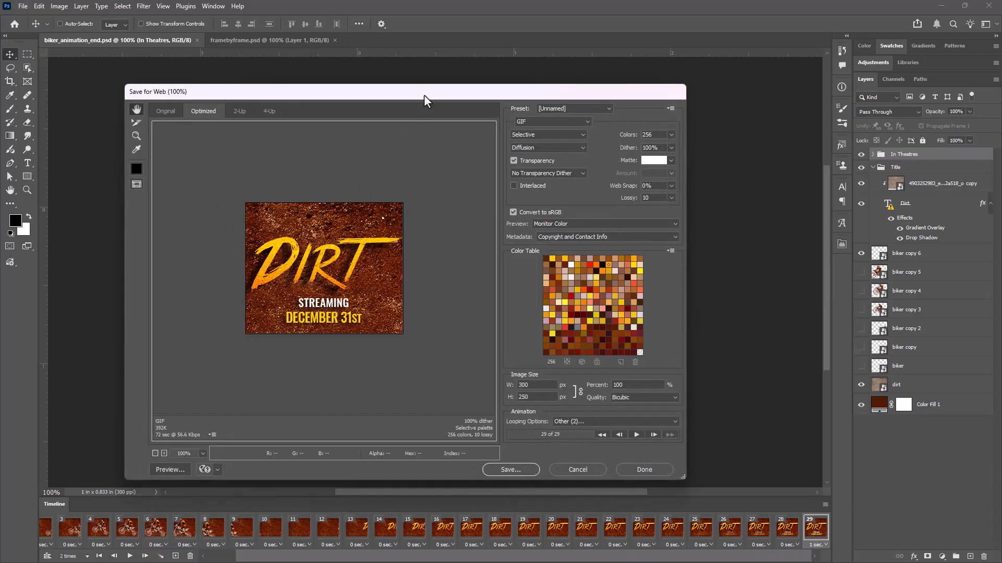
drag(424, 95, 439, 73)
click(568, 99)
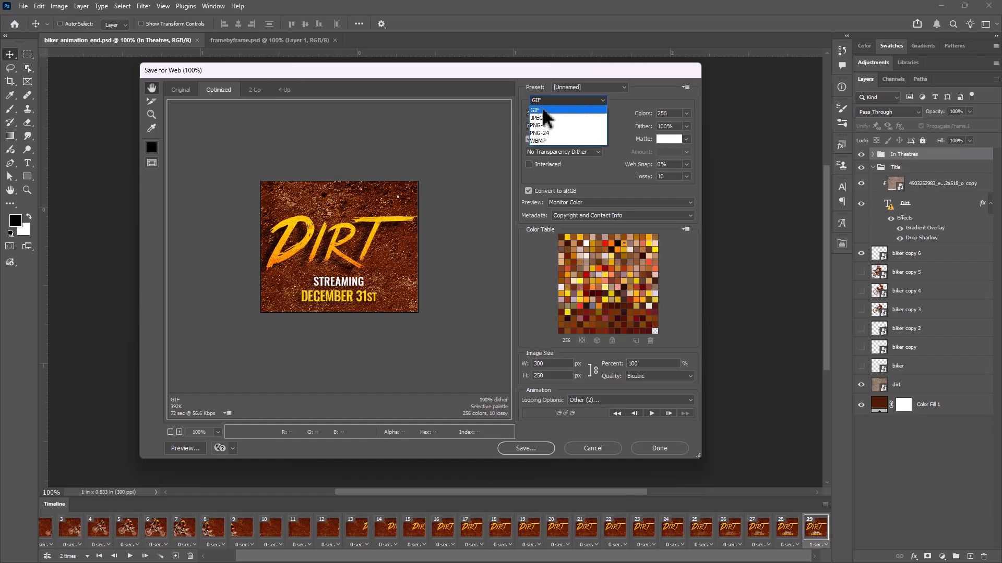
click(543, 110)
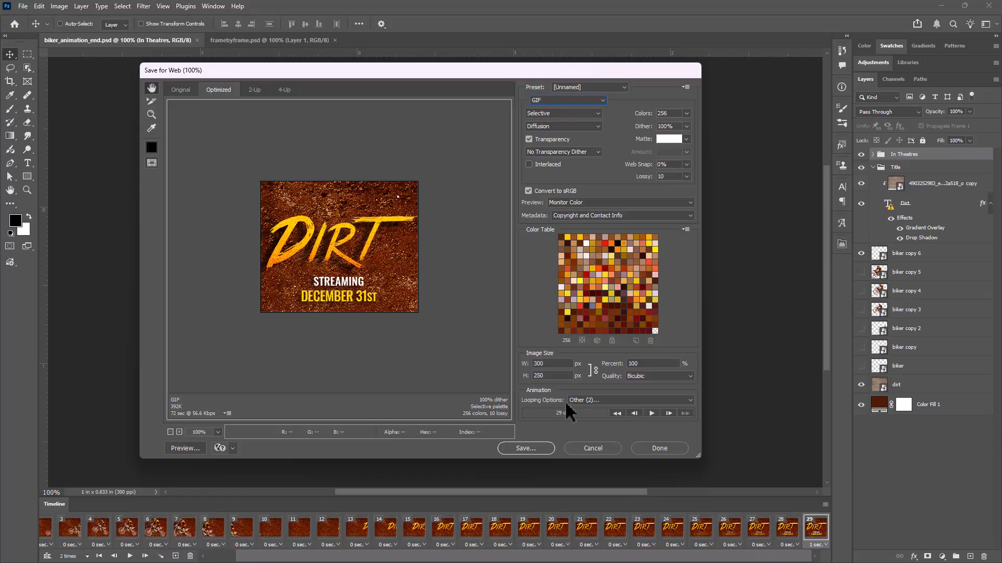
Play the GIF animation in the export preview to check its two-time looping.
click(651, 413)
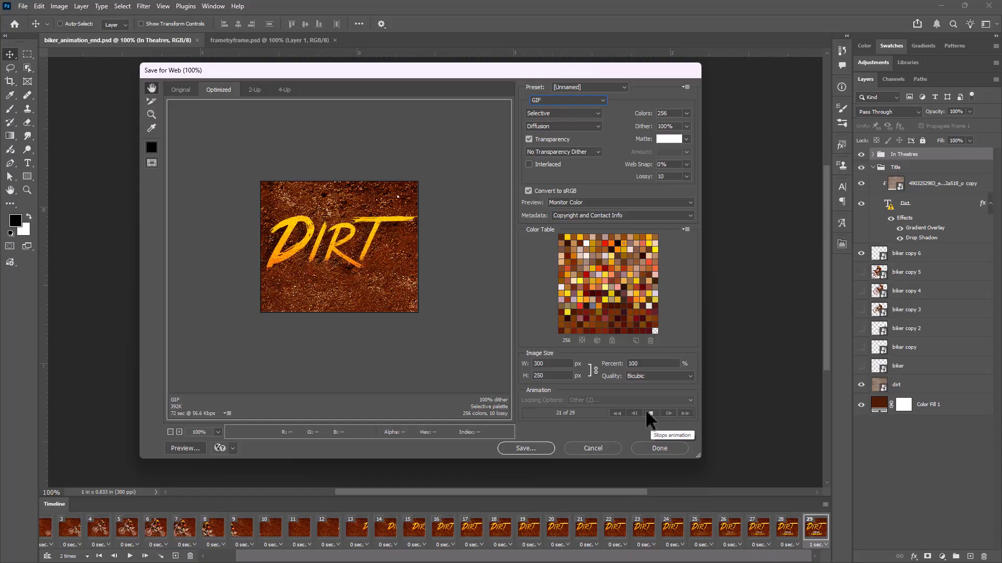
click(648, 413)
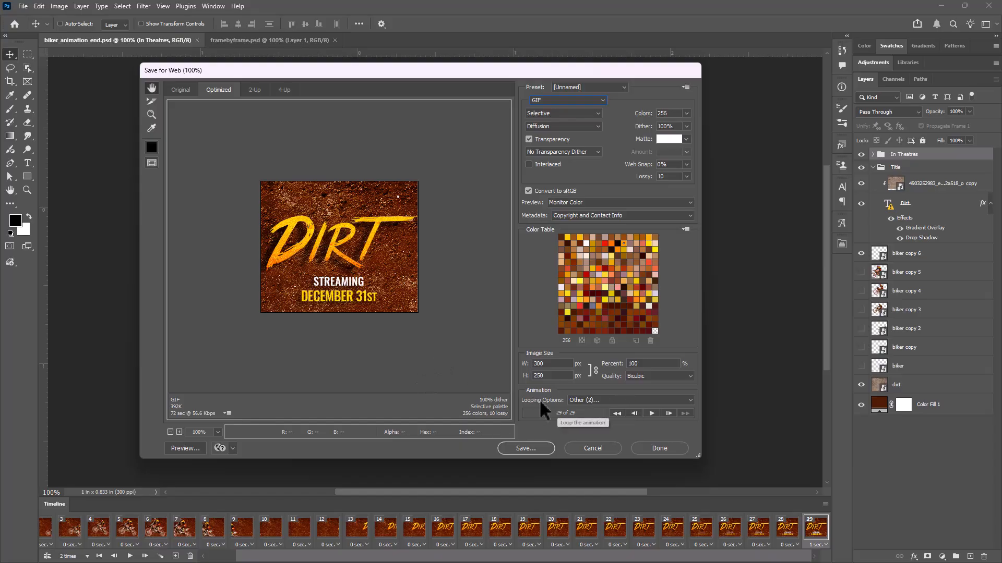
Set the GIF's looping option to Forever and play the export preview, stopping it after checking the loop.
click(635, 398)
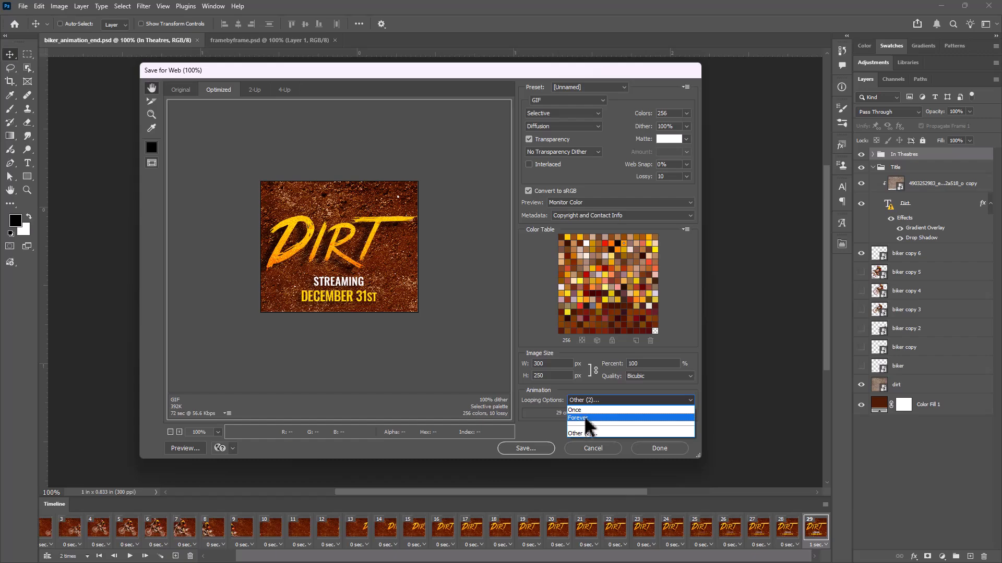
click(584, 417)
click(651, 413)
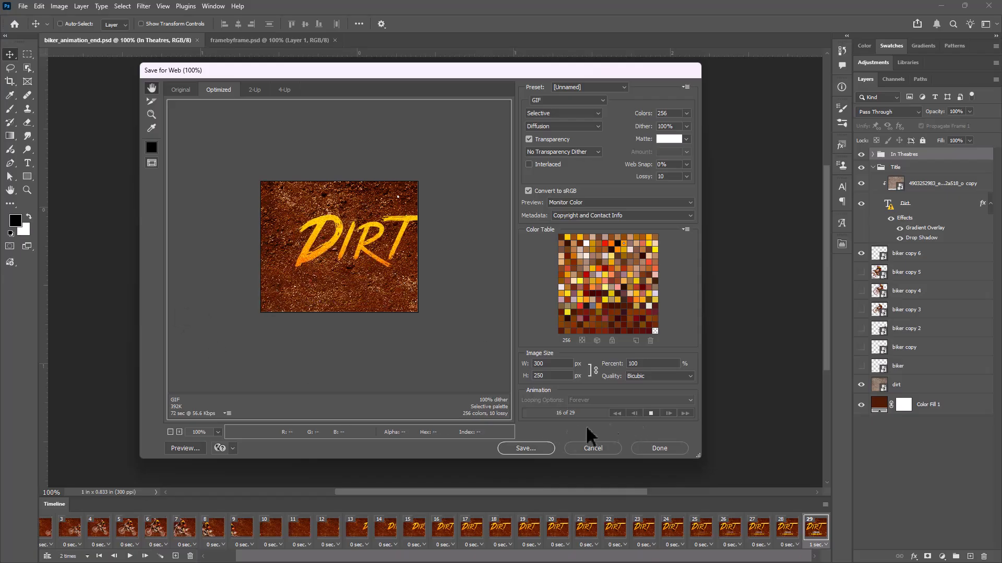
click(651, 414)
click(626, 400)
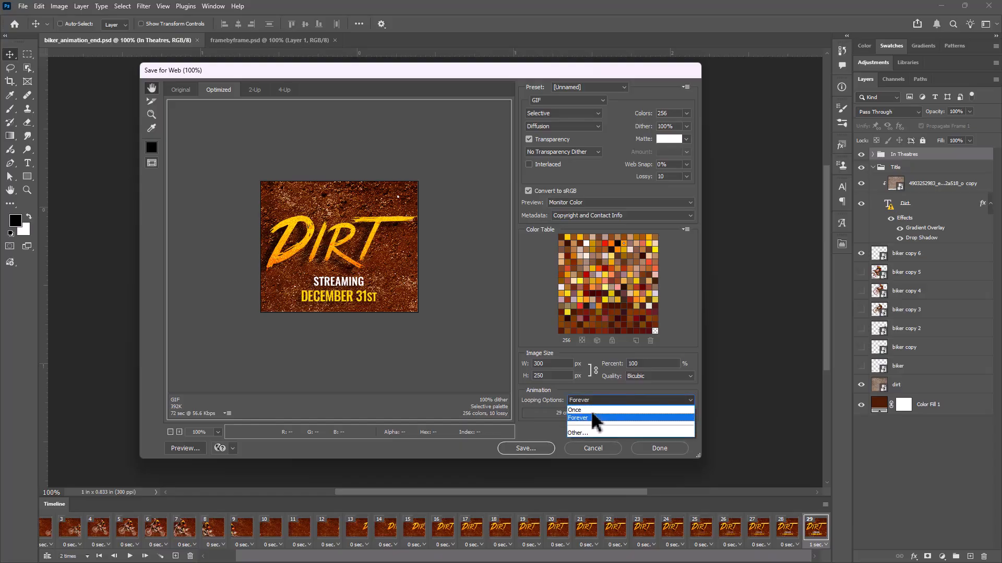
click(584, 431)
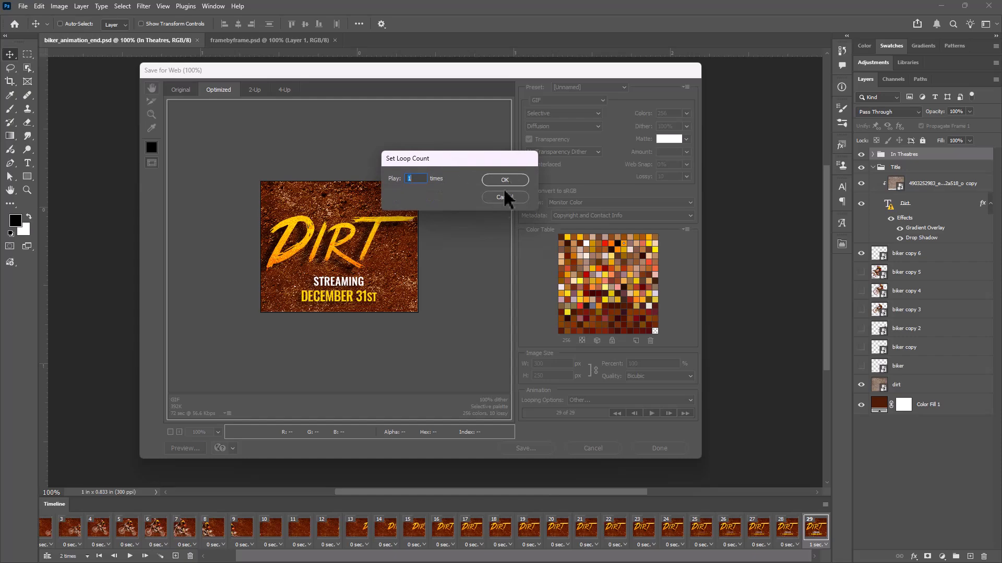
click(504, 197)
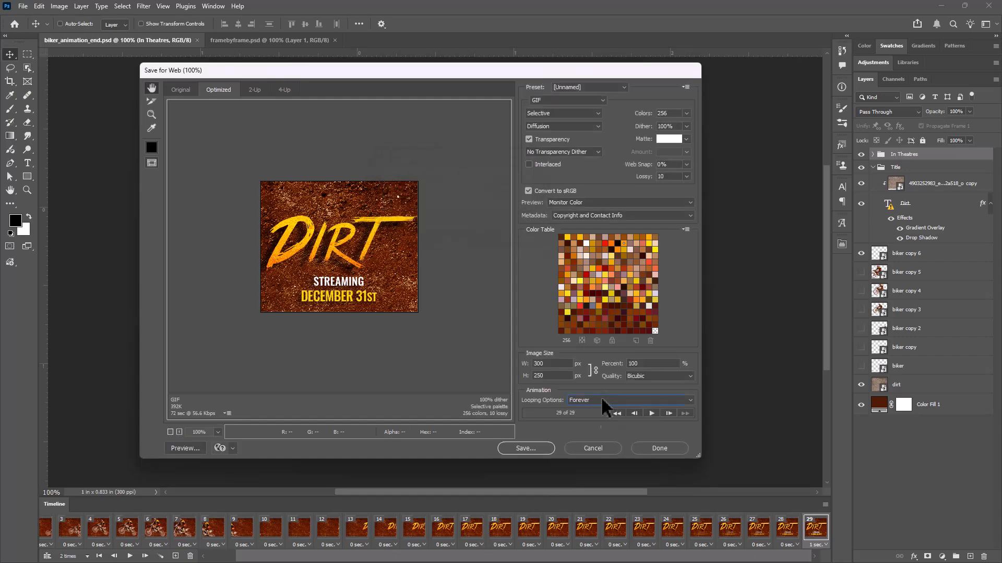
Set the GIF's custom loop count to 2 times and save it as biker_animation_end.gif in the cinemagraph folder.
click(600, 400)
click(579, 432)
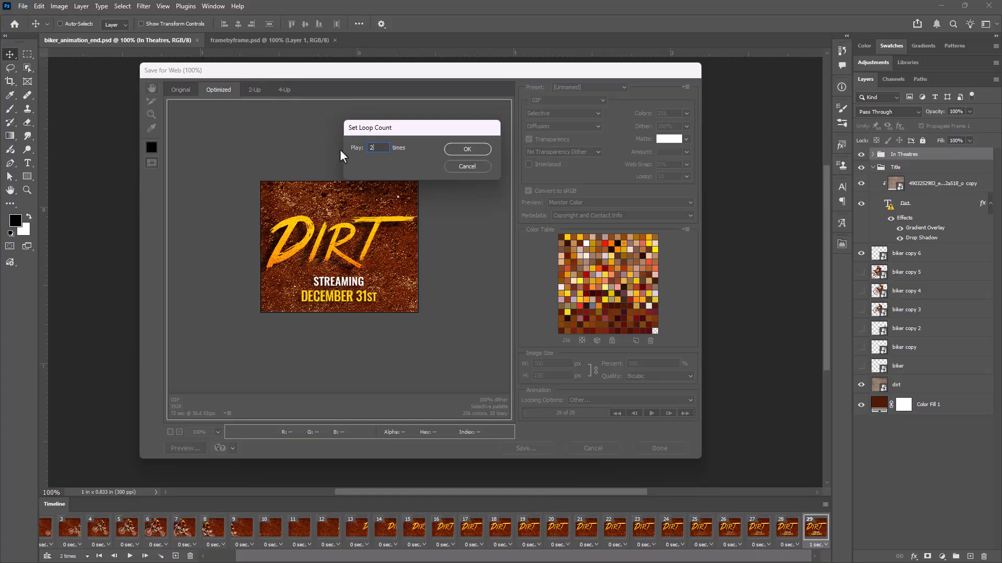
click(477, 152)
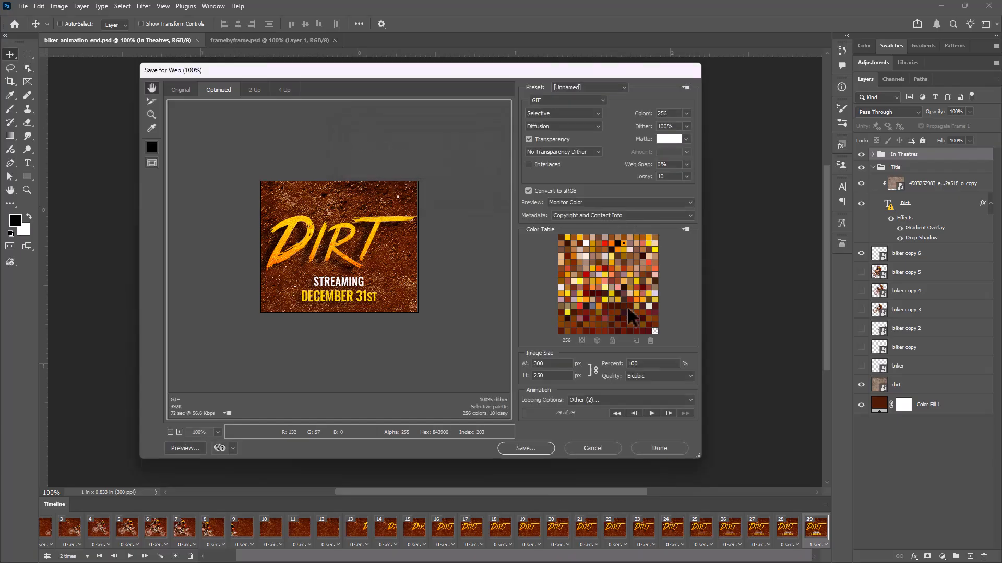
click(527, 448)
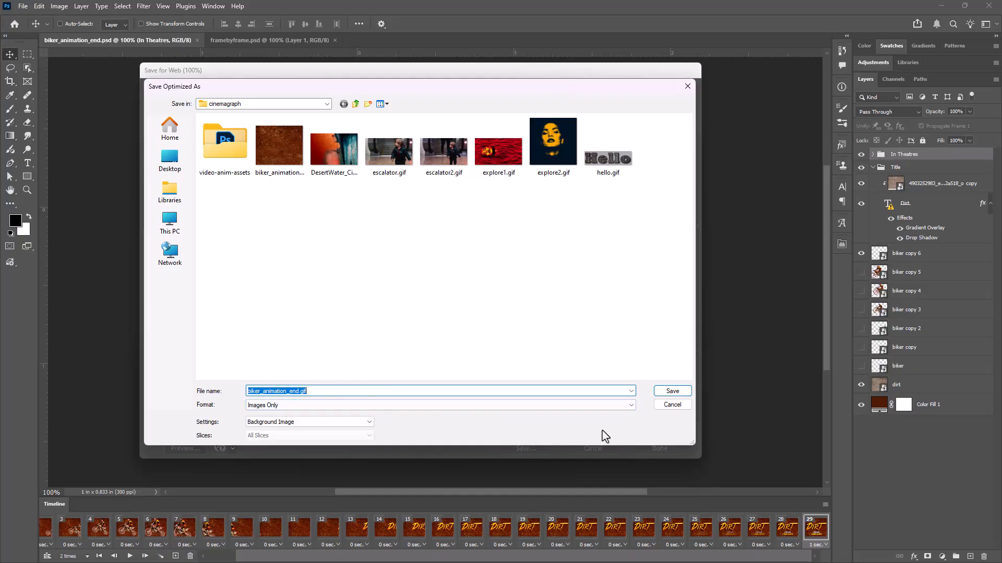
click(676, 393)
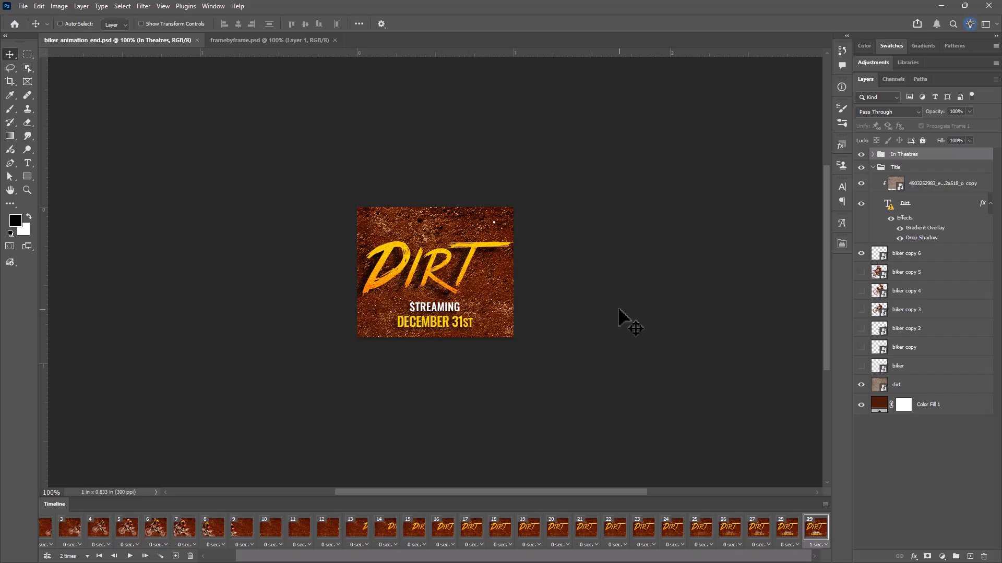
Switch to Firefox and open biker_animation_end.gif from the cinemagraph folder to view the exported animation.
key(alt+Tab)
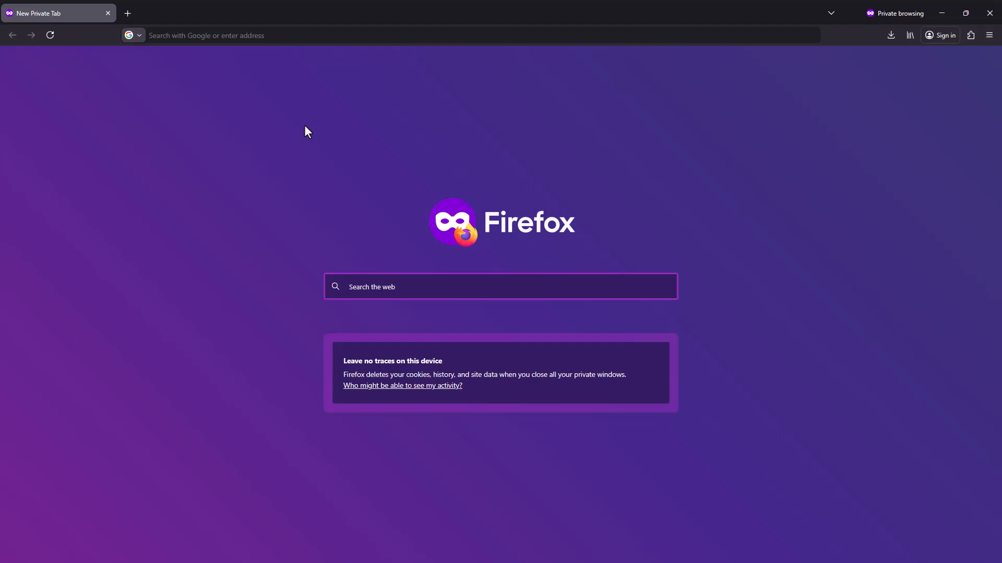
key(ctrl+o)
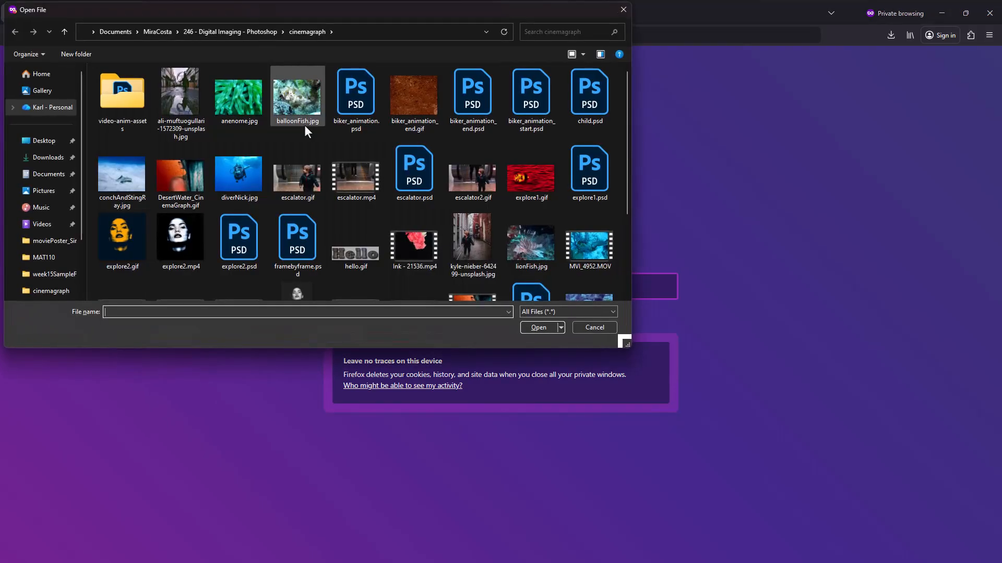
click(405, 83)
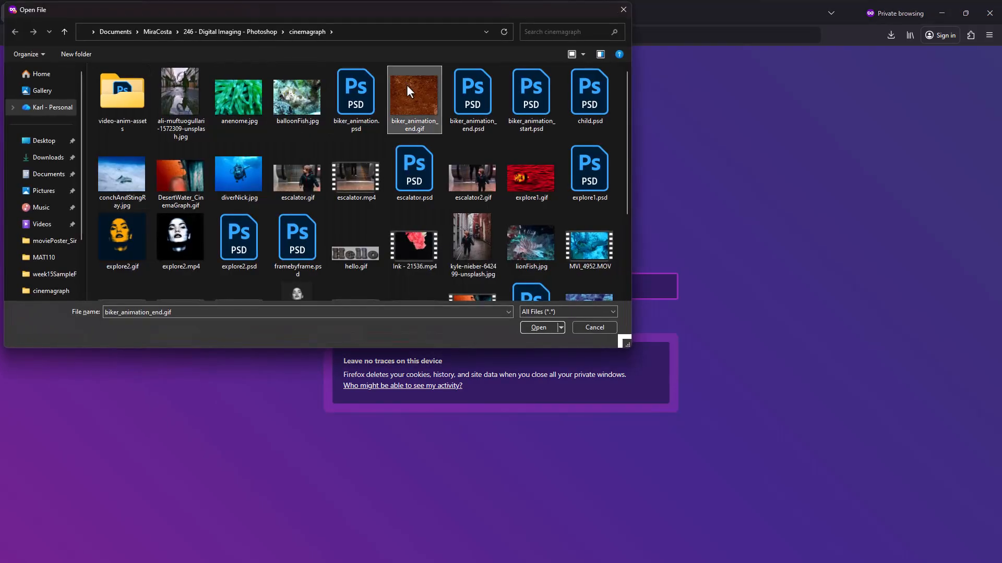
click(539, 328)
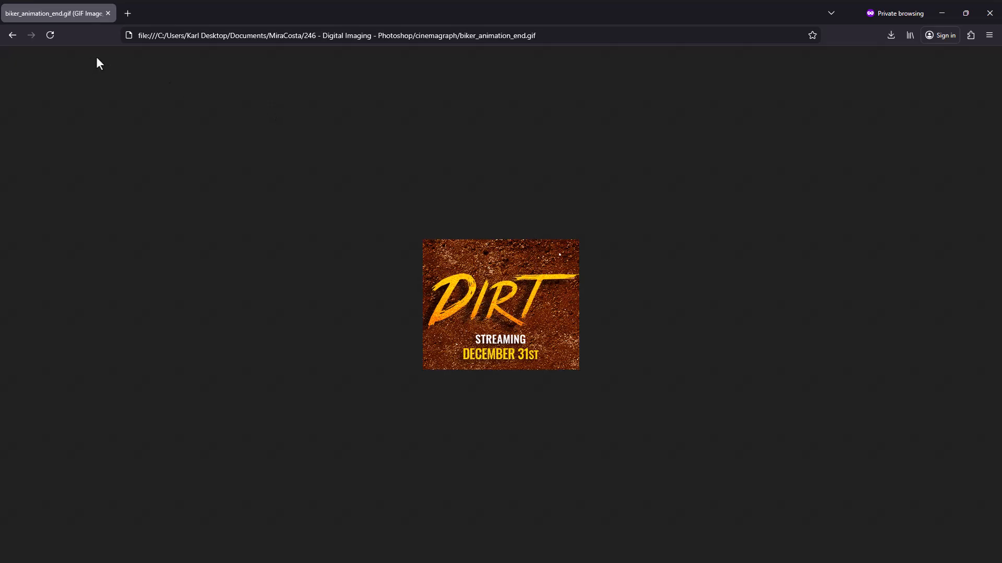
Reload the GIF twice to replay the animation and close both Firefox windows to return to Photoshop.
click(49, 35)
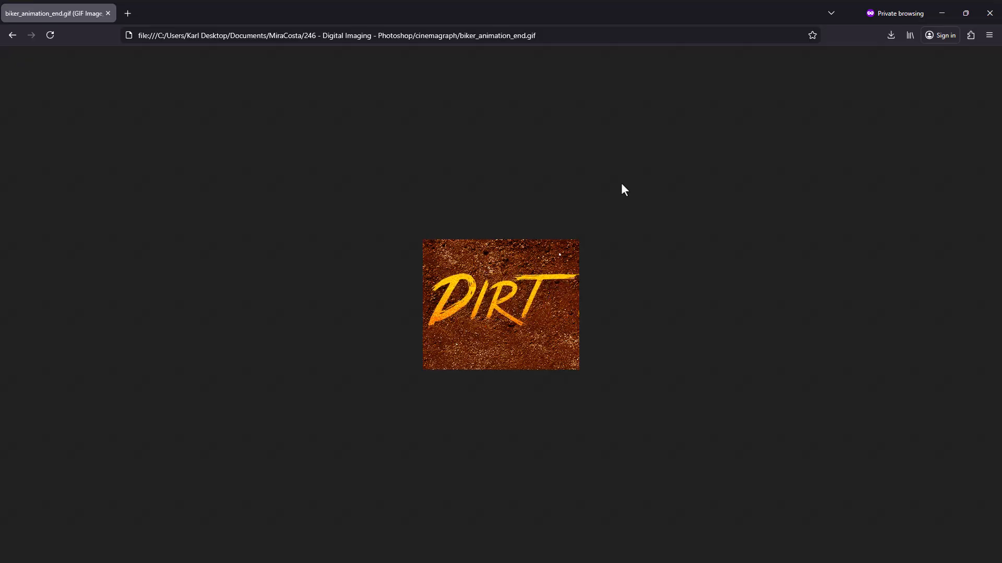
click(50, 35)
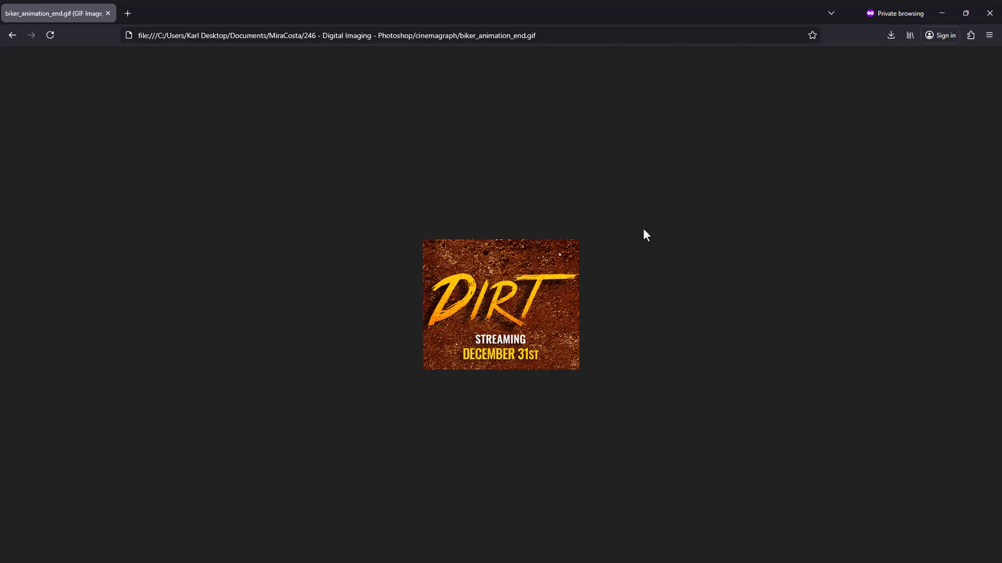
click(990, 13)
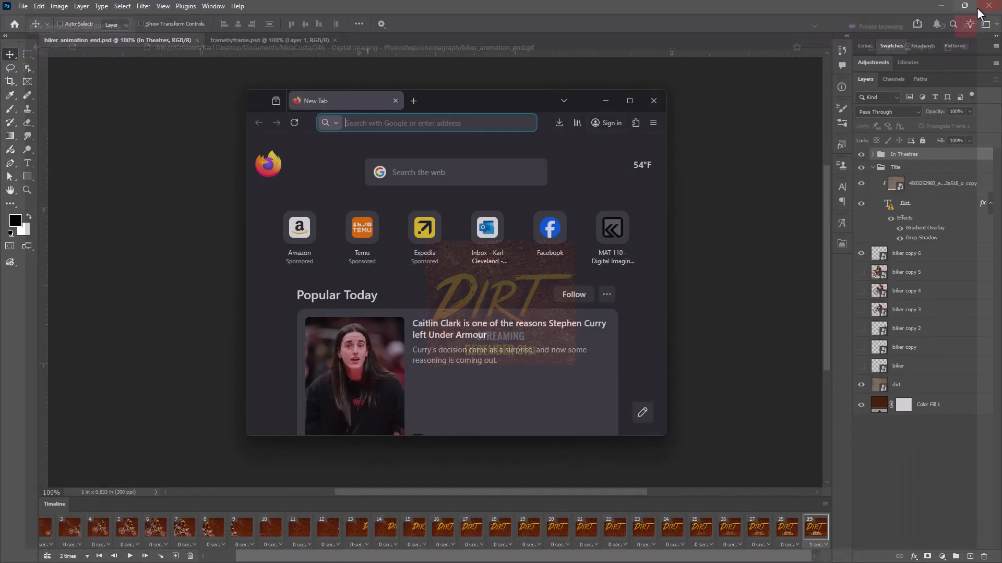
click(654, 101)
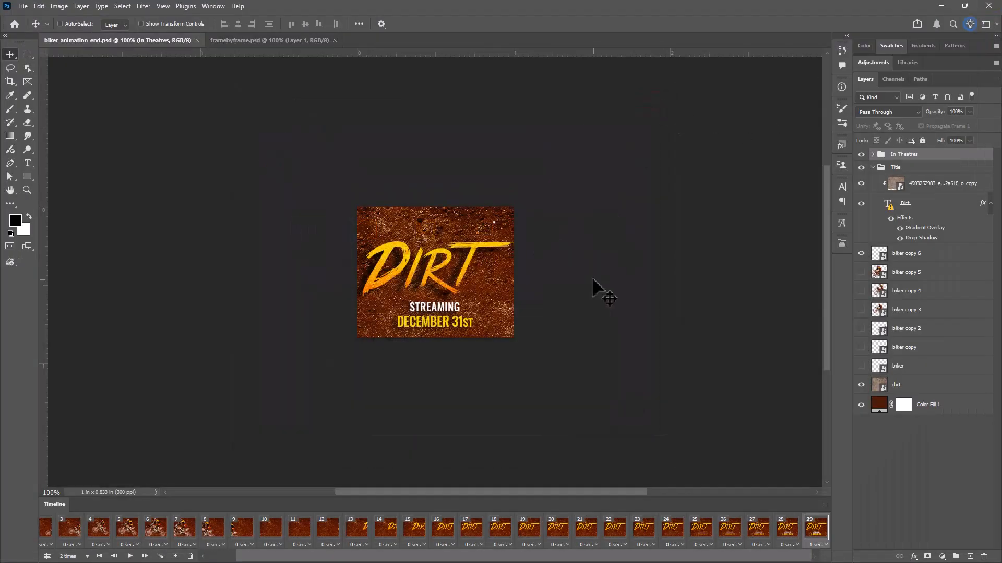